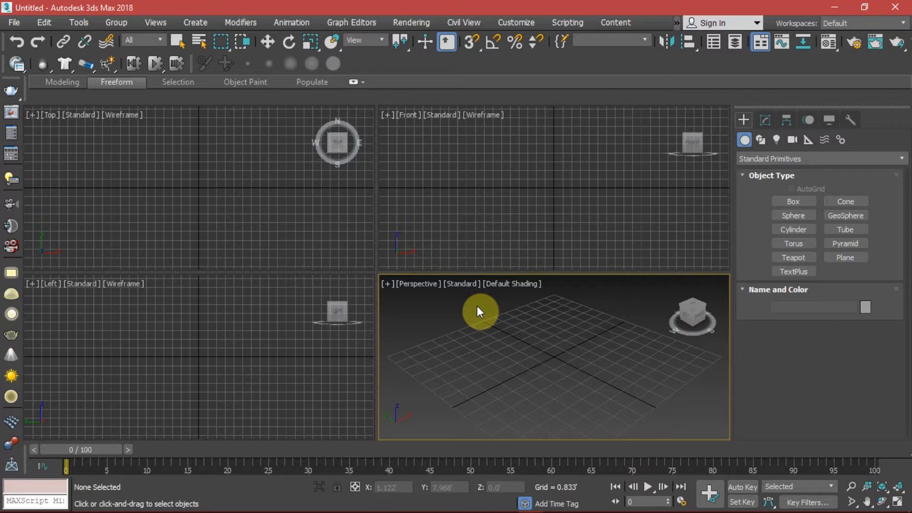
Step: Hide the grid in all four viewports and make the Perspective viewport active
click(562, 211)
click(574, 370)
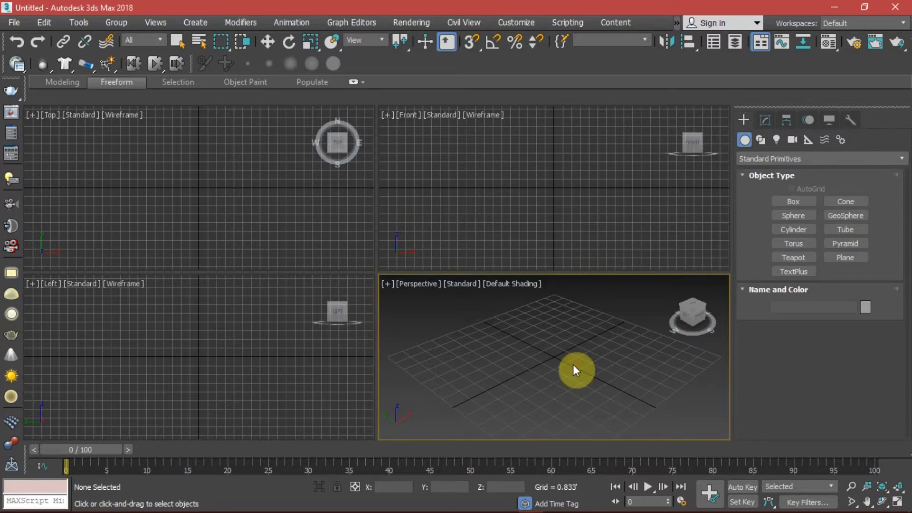
key(g)
click(555, 235)
key(g)
click(201, 213)
click(241, 334)
key(g)
click(220, 219)
key(g)
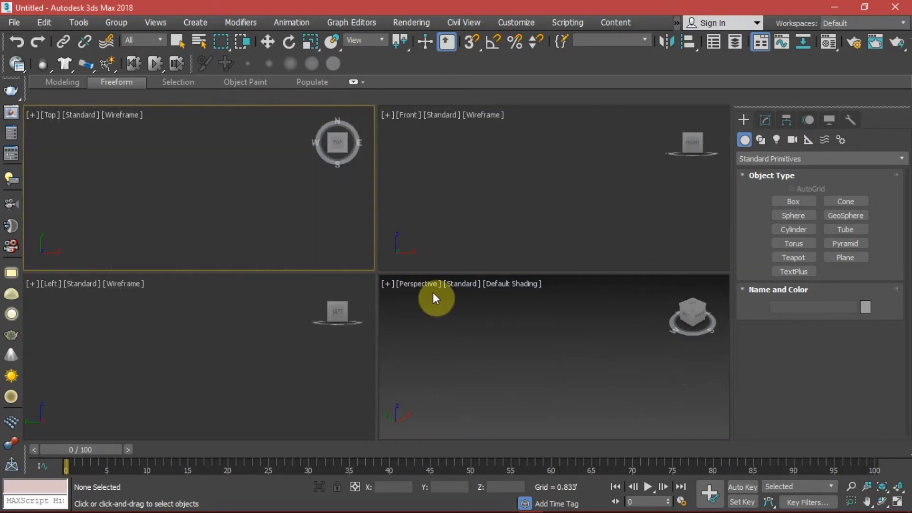
click(433, 294)
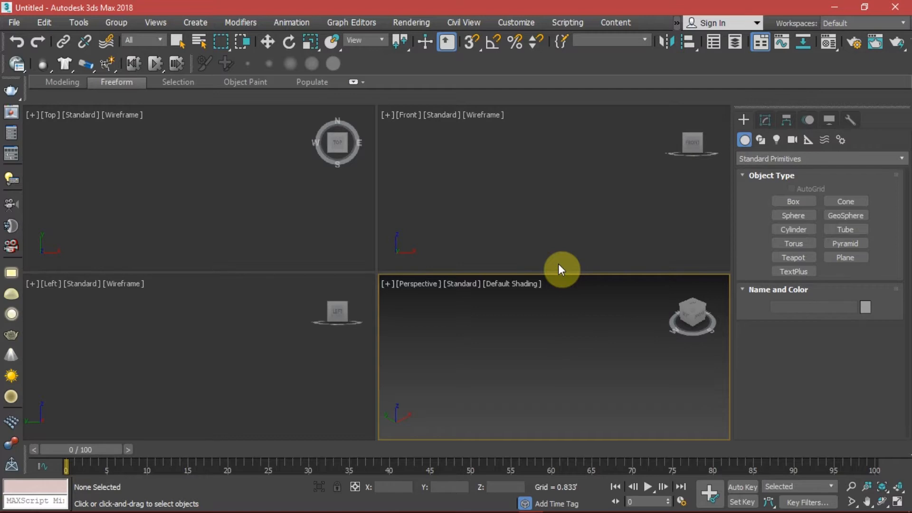
click(560, 214)
click(550, 332)
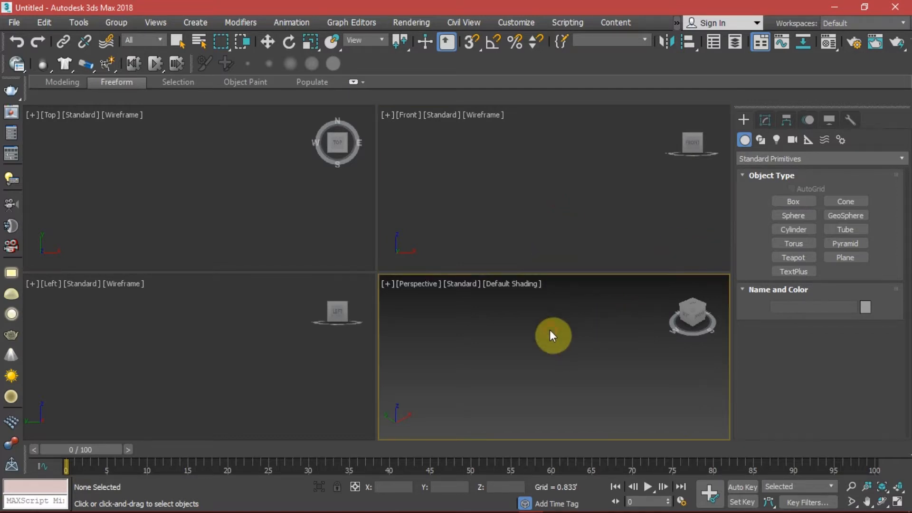
Step: Create an extended-primitive ChamferBox in the Perspective viewport, about 3.4' long, 5' wide and 1.15' high with a fillet of about 0.11'
click(759, 159)
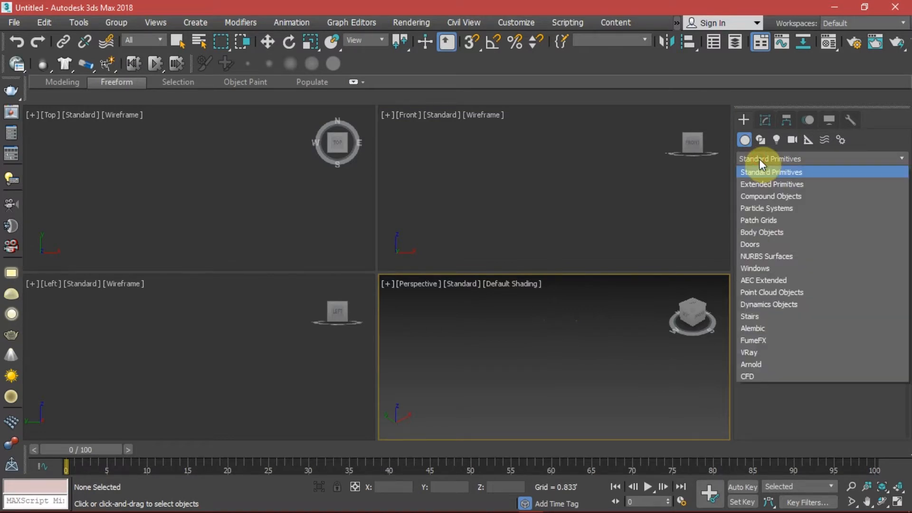
click(766, 185)
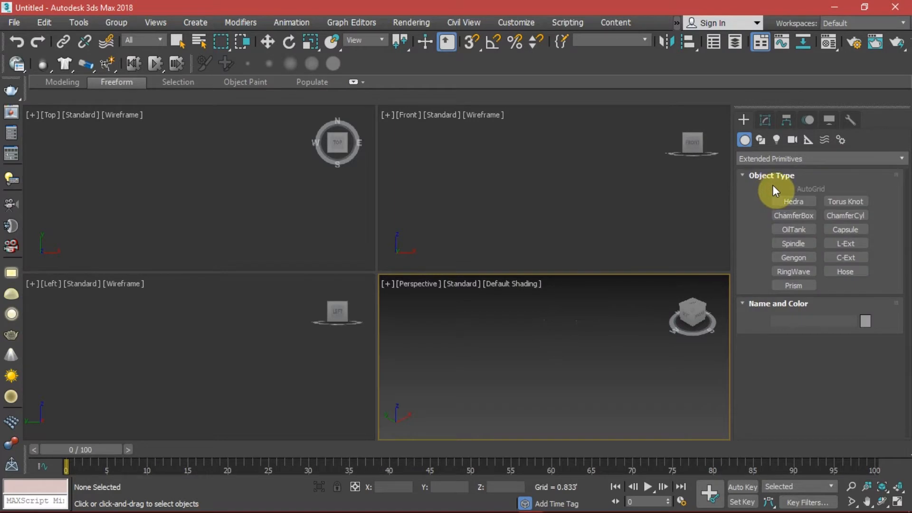
click(794, 215)
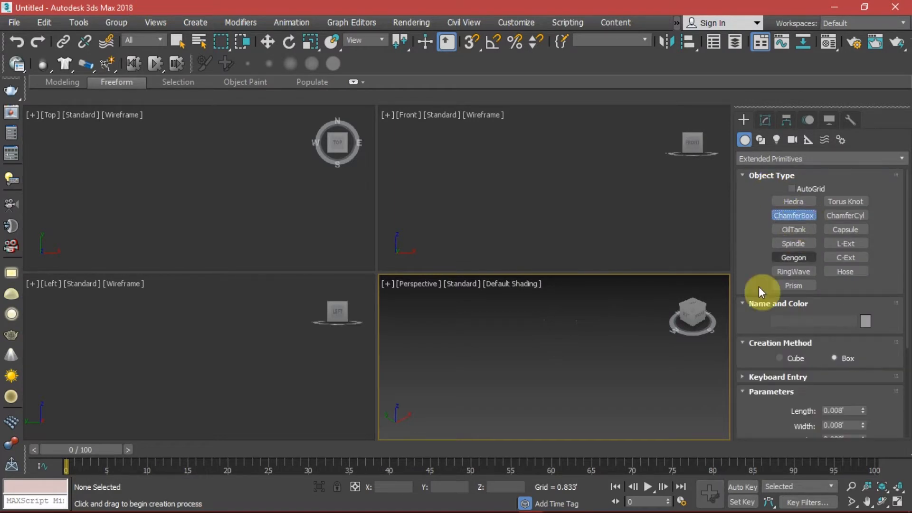
drag(545, 329, 517, 390)
click(518, 370)
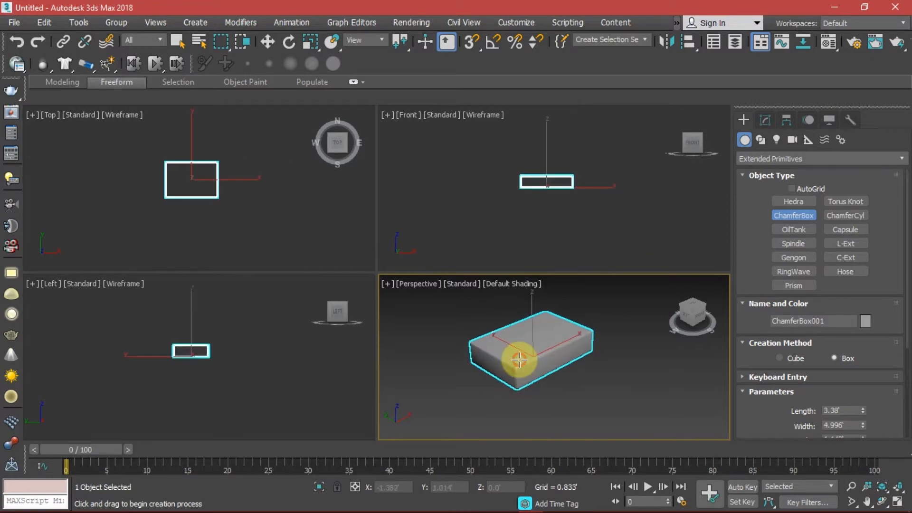
right_click(544, 348)
key(w)
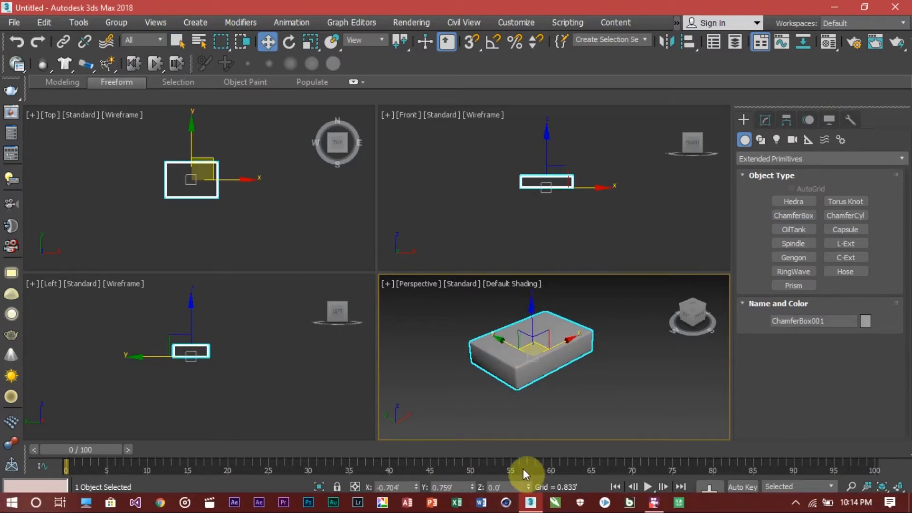
Step: Set the chamfer box's length to 1.5', width to 4.5', height to 6" and fillet to 0.02'
click(766, 123)
click(847, 316)
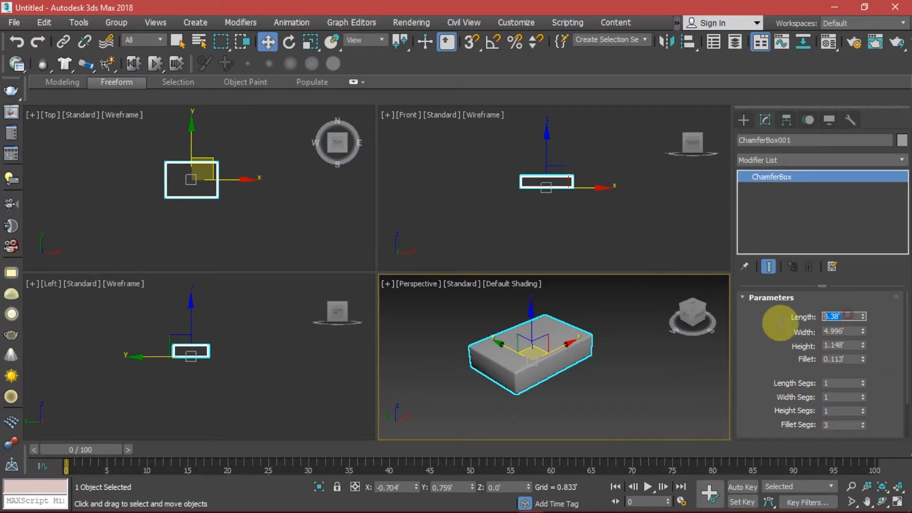
text(1.5)
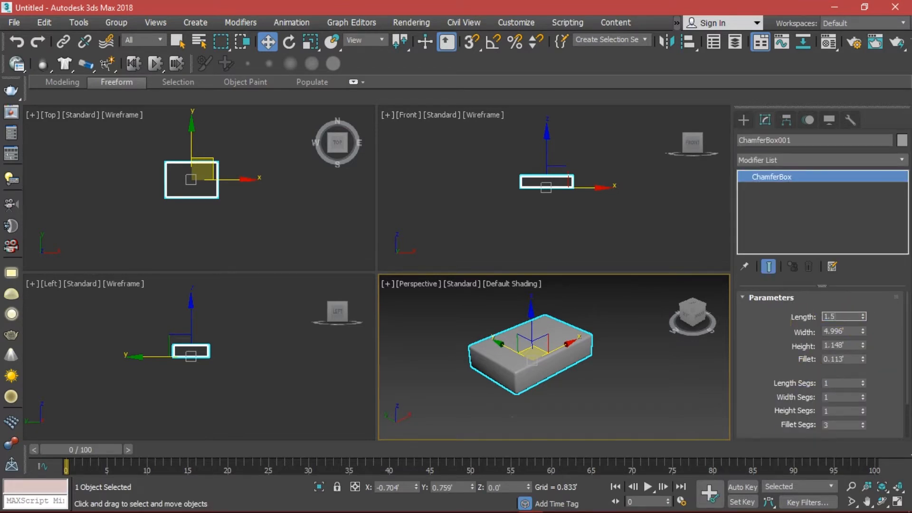
key(Tab)
text(4.5)
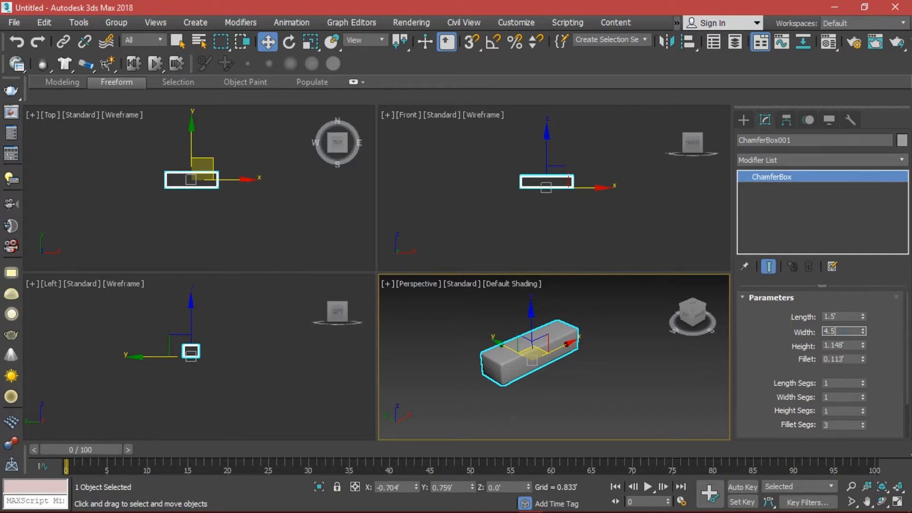
key(Tab)
text(6)
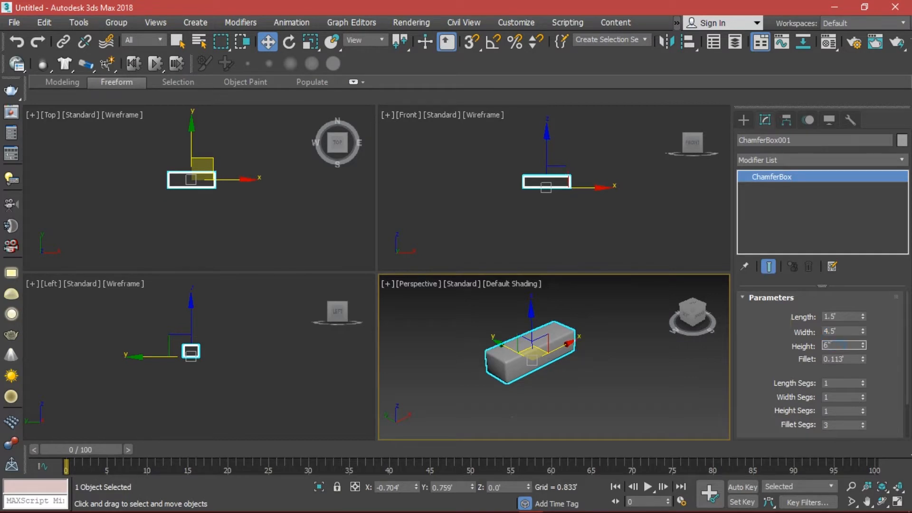
key(Return)
key(Tab)
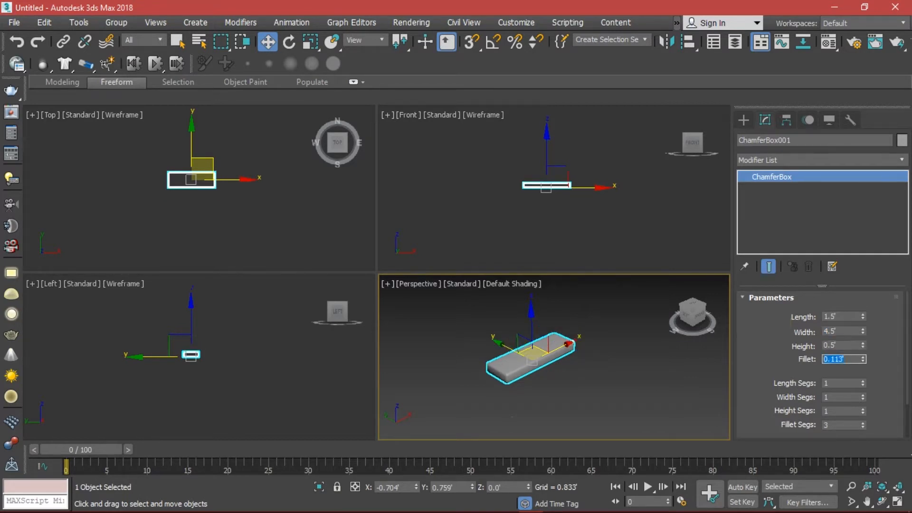
text(0.02)
key(Return)
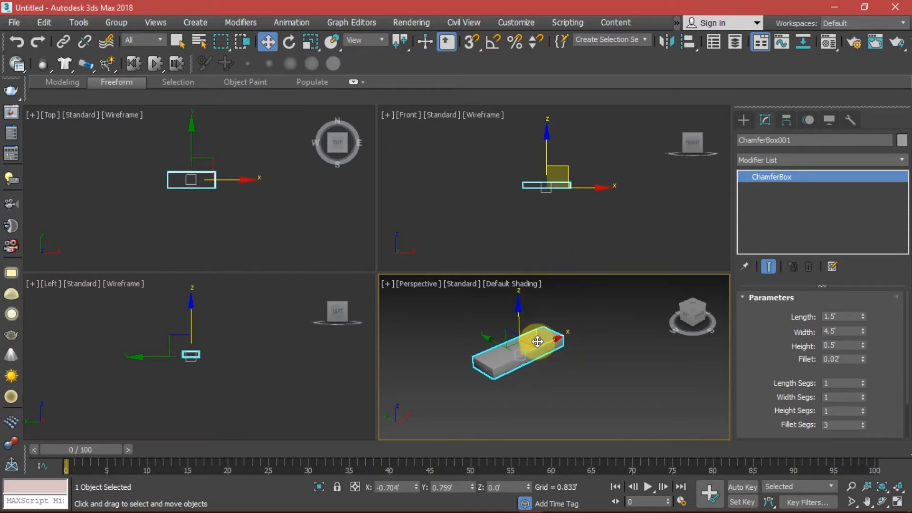
Step: Maximize the Perspective viewport and examine the chamfer box's shape and filleted edges up close
key(alt+w)
scroll(387, 283, up, 2)
scroll(388, 283, up, 4)
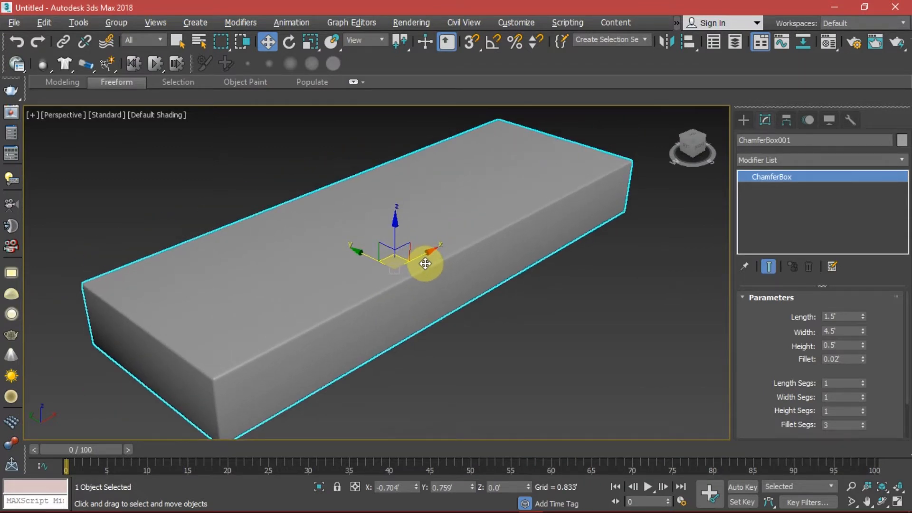
key(alt+w)
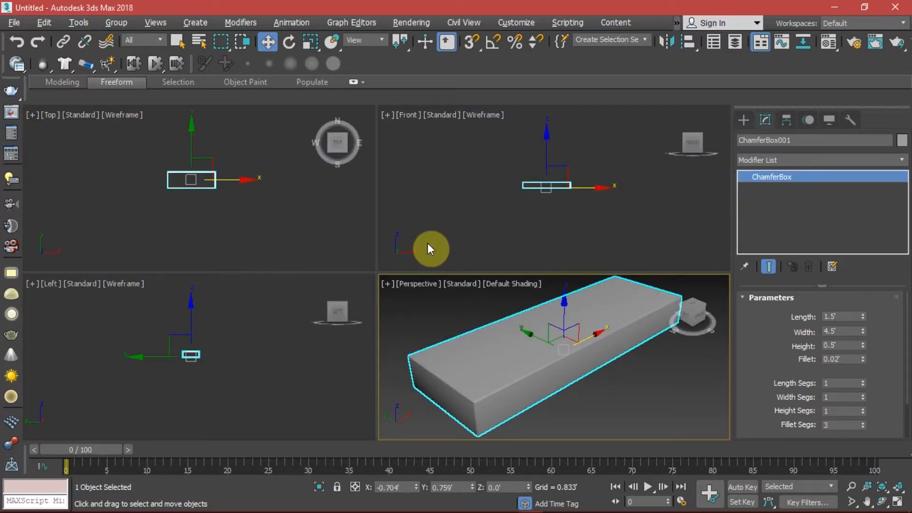
middle_drag(496, 354, 519, 356)
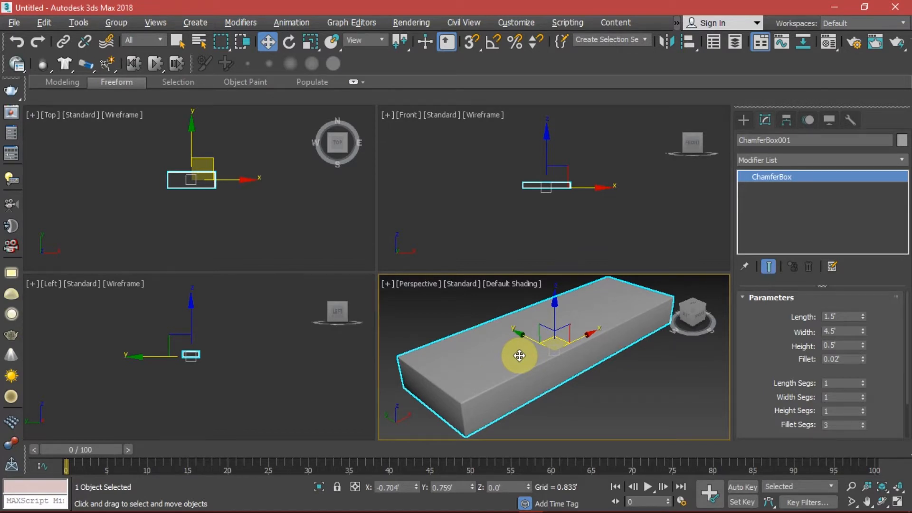
key(alt+w)
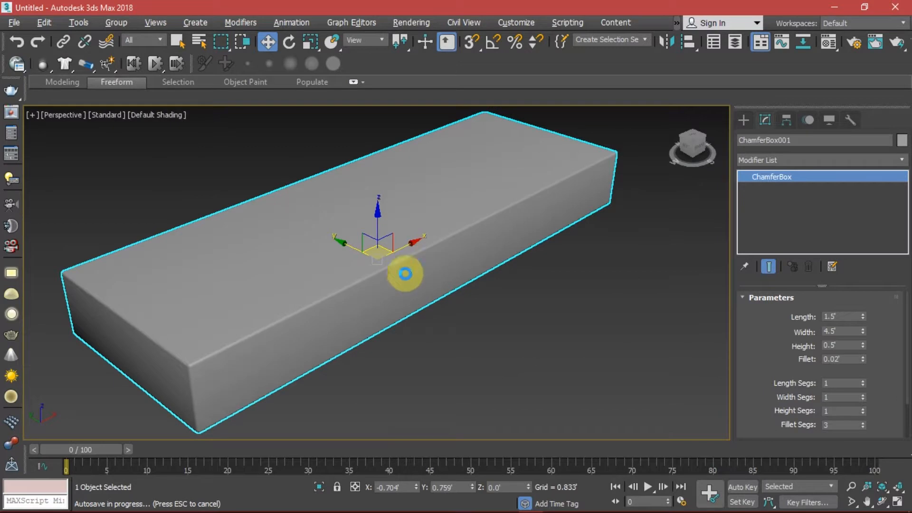
middle_drag(444, 248, 463, 248)
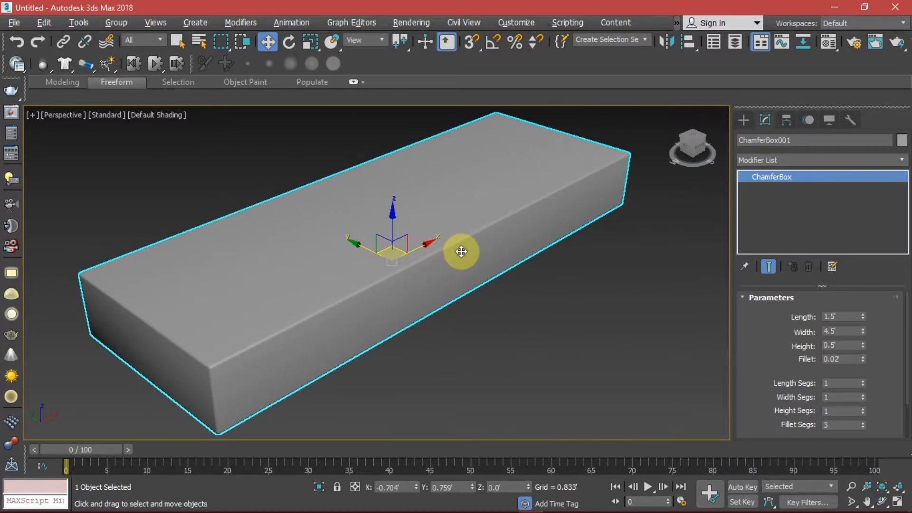
key(alt+w)
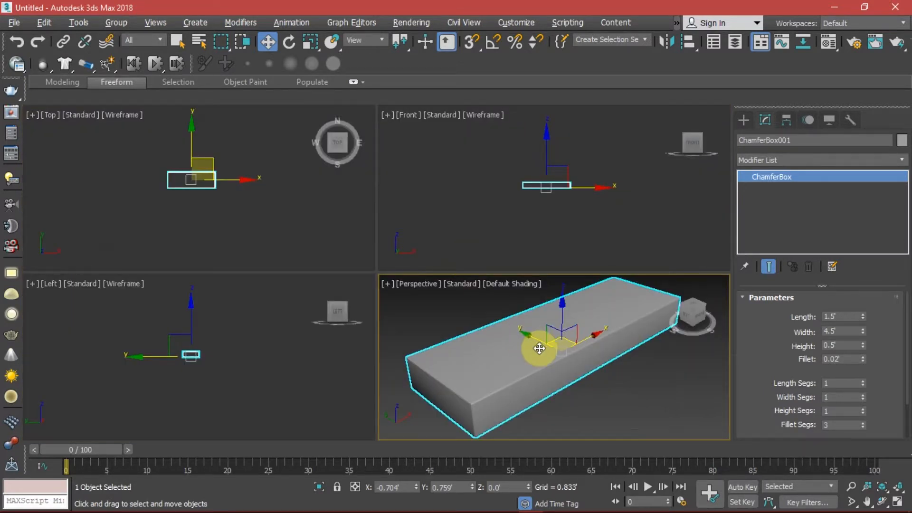
key(alt+w)
middle_drag(433, 240, 452, 249)
middle_drag(702, 359, 680, 344)
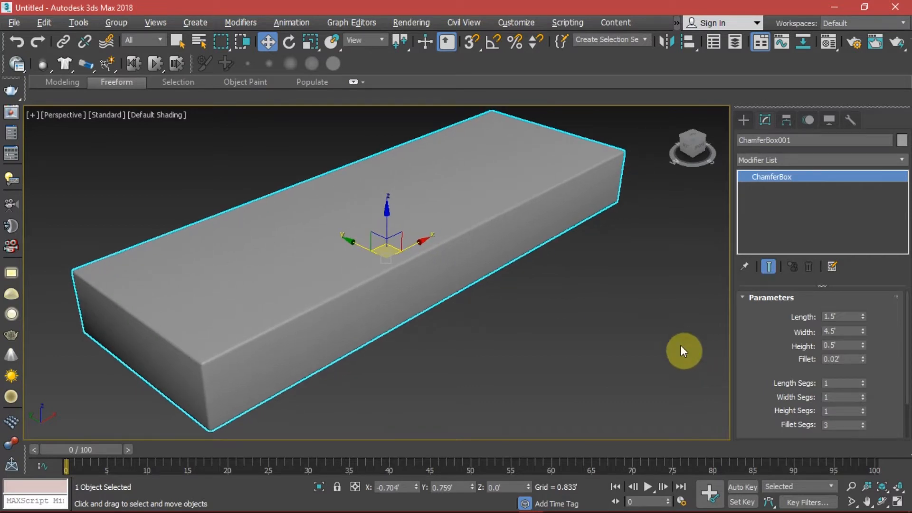
Step: Clone the chamfer box in place as an independent copy
click(517, 324)
click(418, 247)
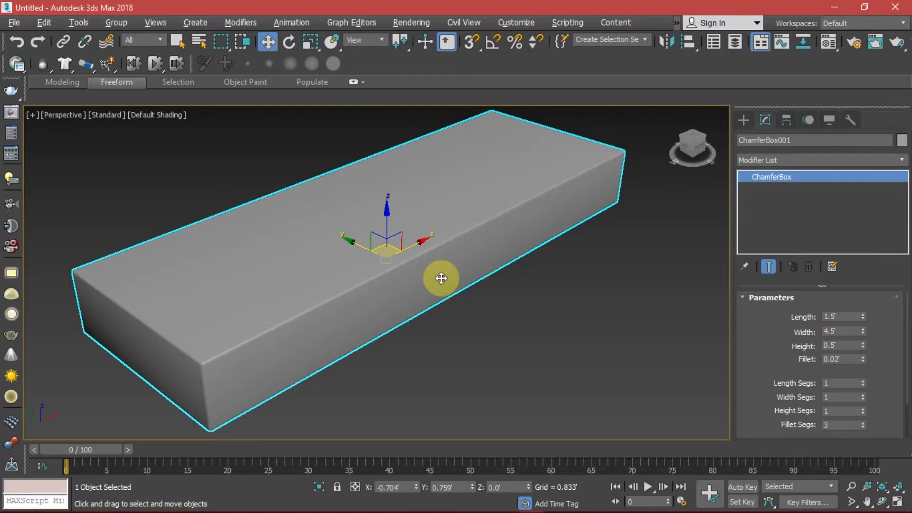
key(ctrl+v)
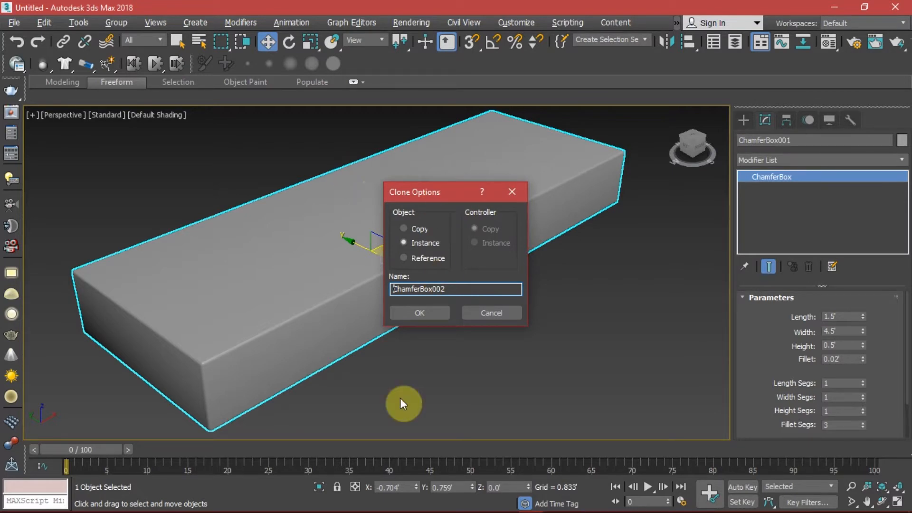
click(421, 228)
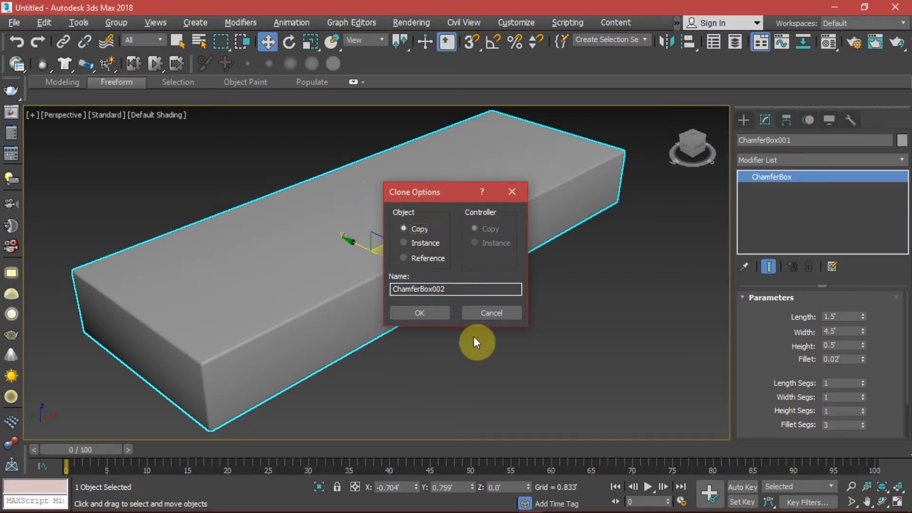
click(445, 312)
Step: Set the copied chamfer box's length to 0.5', width to 5.5' and height to 1.5'
middle_drag(433, 220, 438, 233)
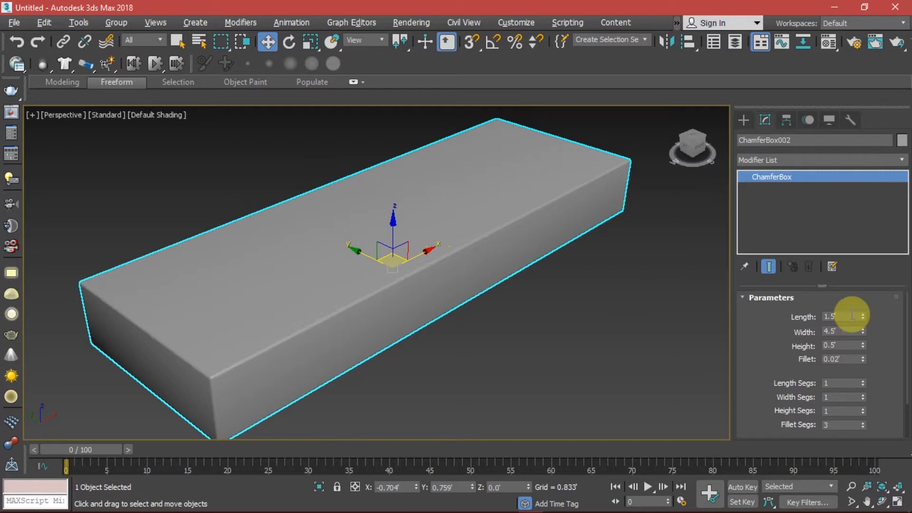
drag(851, 315, 788, 313)
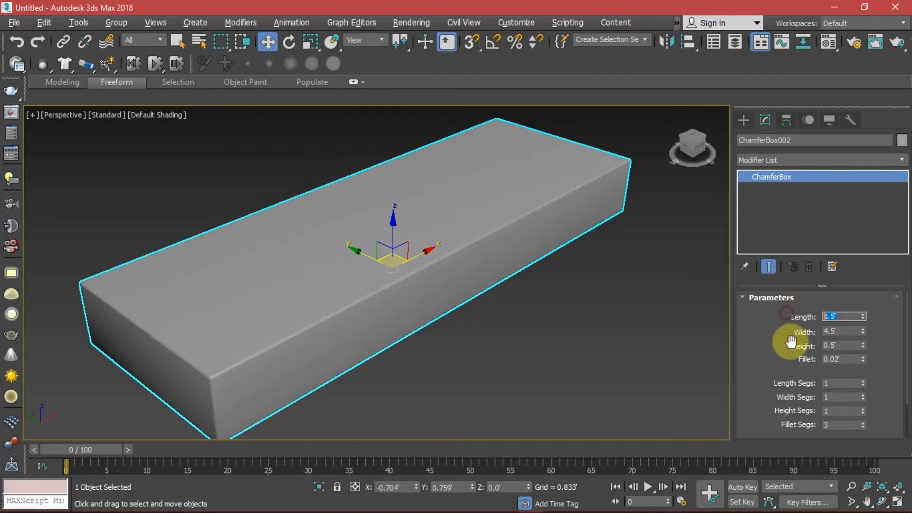
text(.5)
key(Tab)
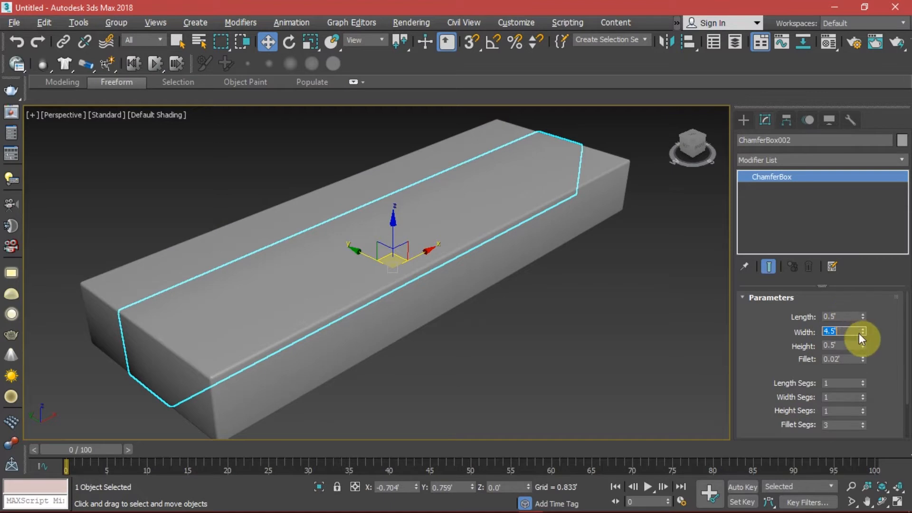
text(5.5)
key(Tab)
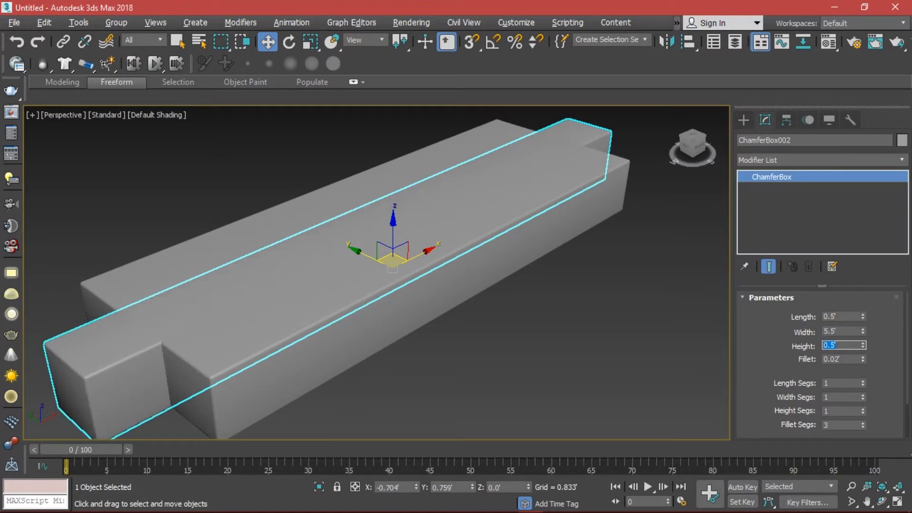
text(1.)
key(Return)
Step: Move the copied box 1' along Y with offset transform entry, placing it against the seat box's long back edge
scroll(548, 285, up, 3)
middle_drag(533, 291, 532, 291)
mouse_move(349, 511)
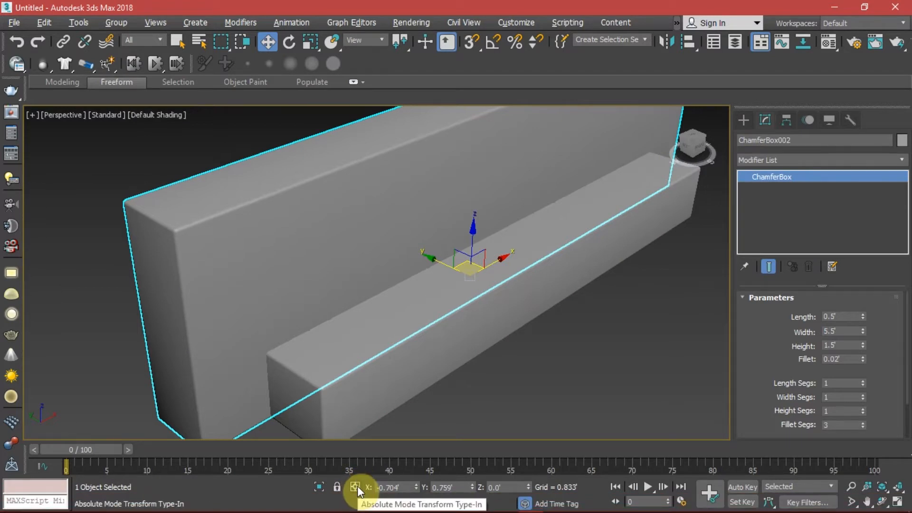
click(357, 486)
middle_drag(438, 316, 434, 317)
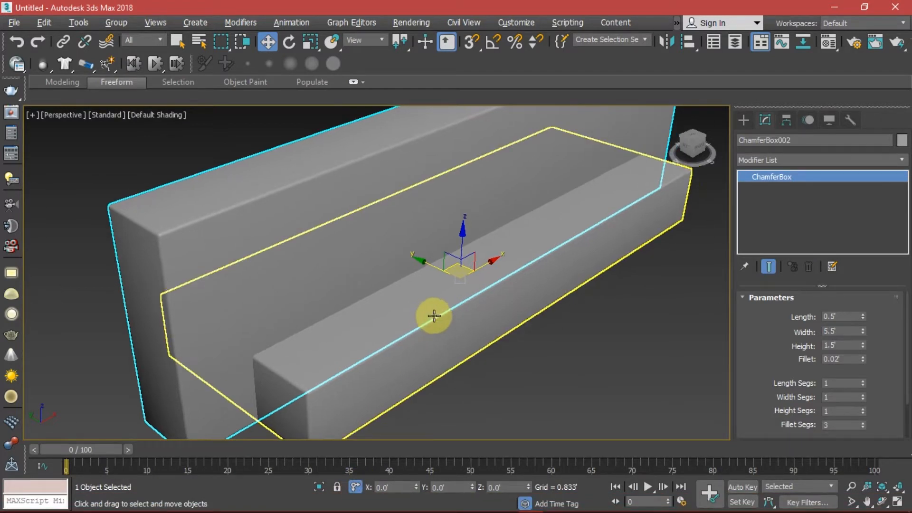
mouse_move(455, 286)
middle_down()
mouse_move(471, 293)
mouse_move(509, 266)
mouse_move(462, 275)
mouse_move(469, 285)
middle_up()
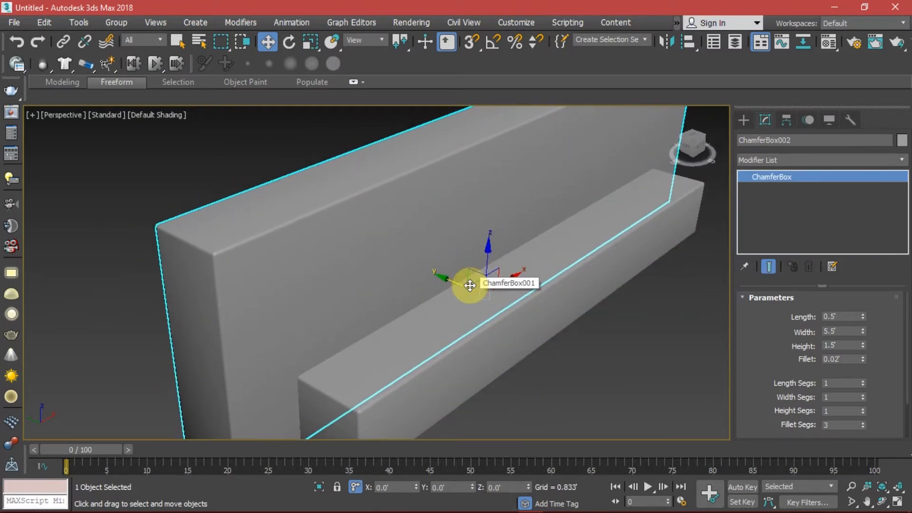
alt+middle_drag(472, 287, 521, 395)
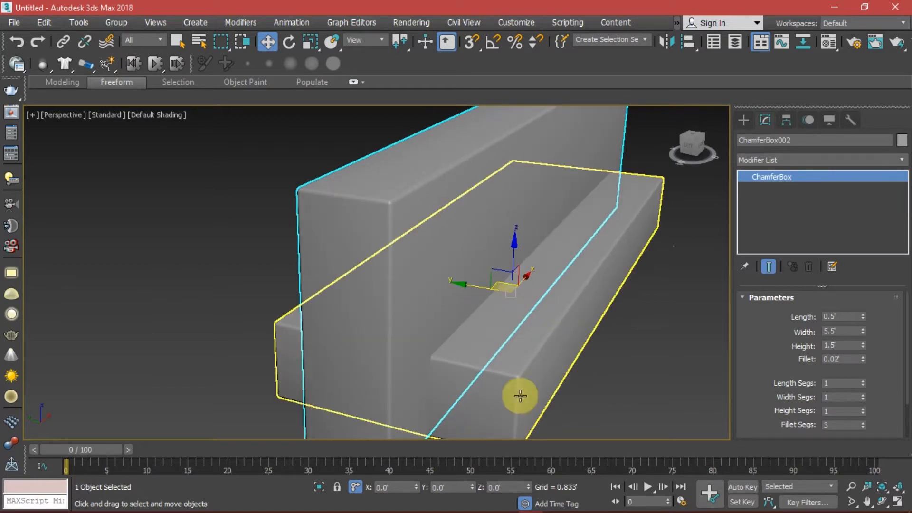
double_click(455, 486)
text(1.)
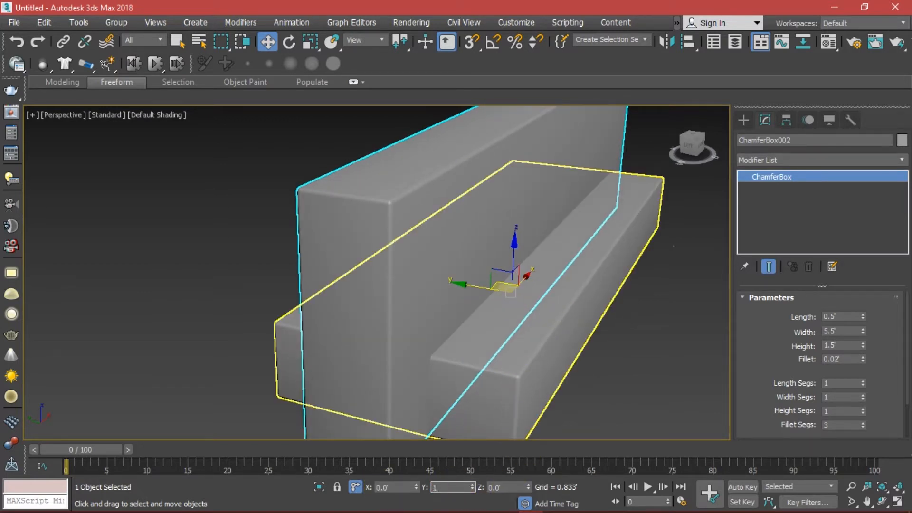
key(Return)
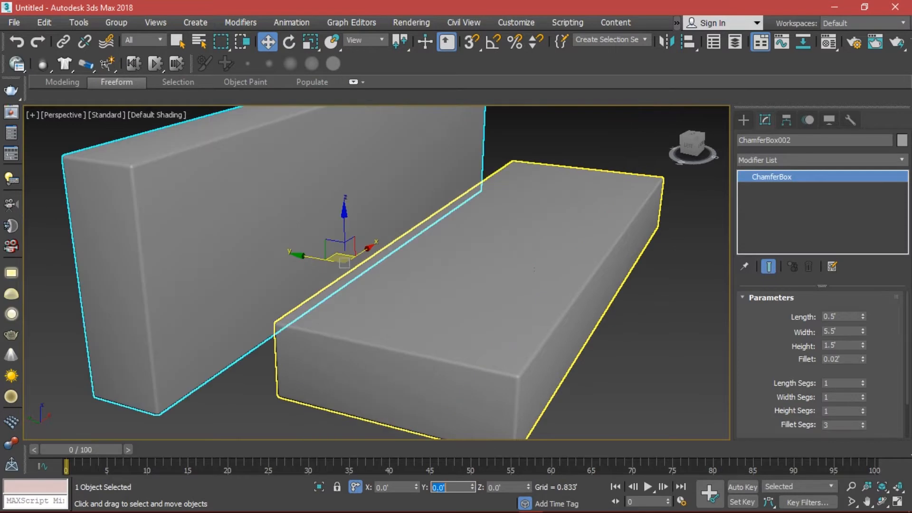
Step: Move the backrest box along Y by two offsets of -0.25' to close the gap to the seat, and deselect it
alt+middle_drag(298, 337, 258, 397)
alt+middle_drag(280, 359, 348, 260)
click(460, 487)
text(-.25)
key(Return)
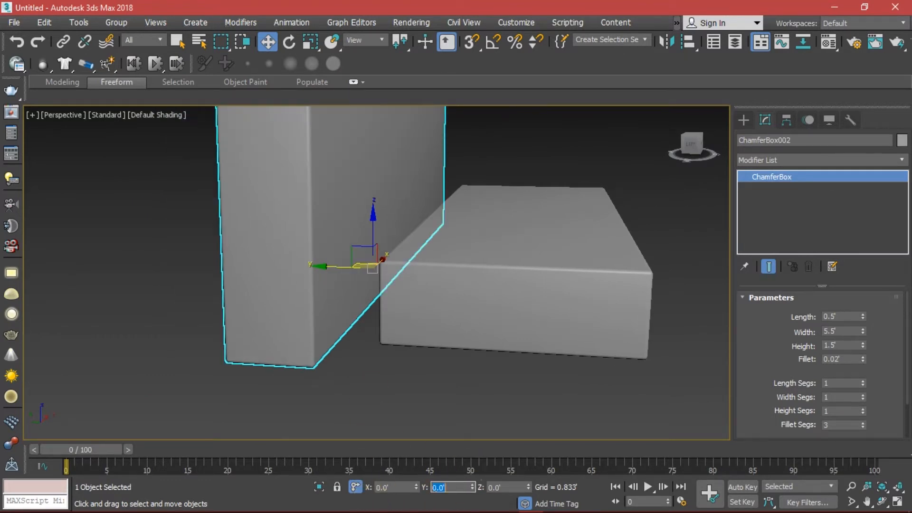
text(-.25)
key(Return)
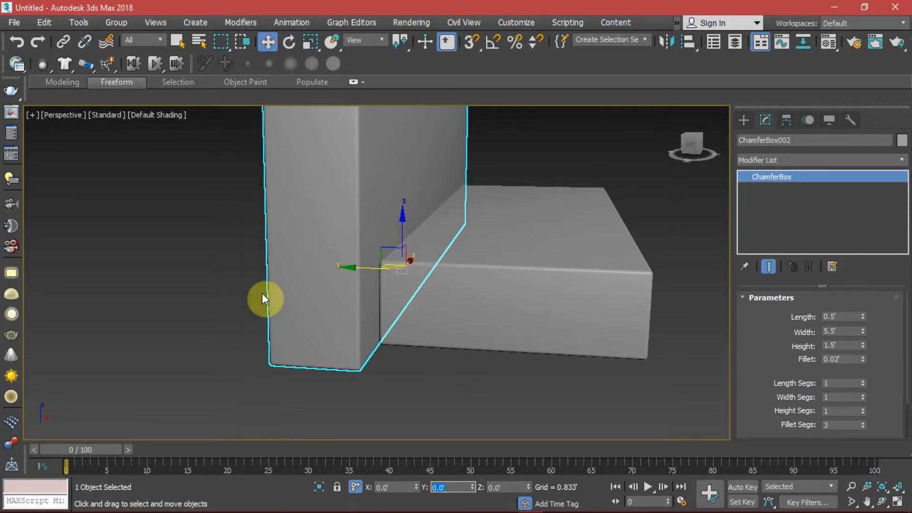
click(264, 336)
Step: Clone the seat box in place as an independent copy
mouse_move(520, 299)
alt+middle_down()
mouse_move(362, 315)
mouse_move(429, 292)
mouse_move(517, 287)
mouse_move(517, 311)
alt+middle_up()
scroll(517, 310, down, 3)
alt+middle_drag(469, 285, 515, 289)
scroll(515, 289, up, 4)
middle_drag(432, 292, 464, 286)
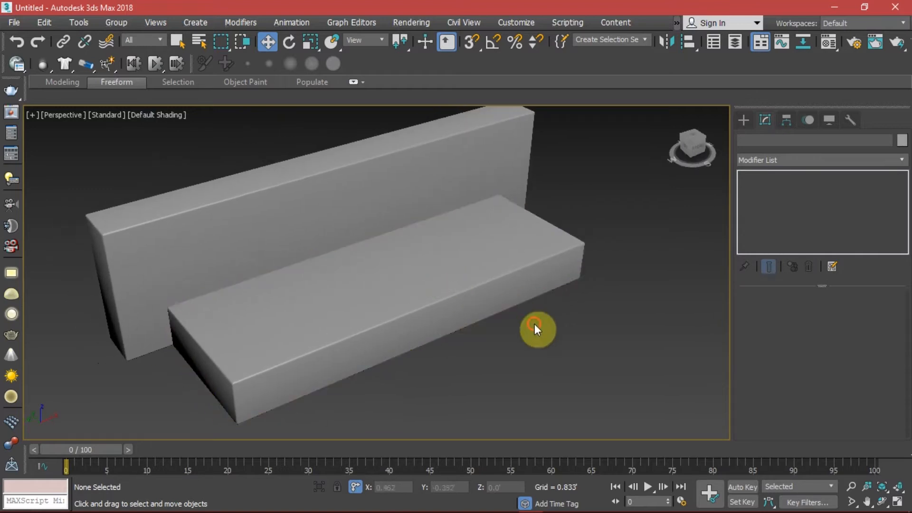
alt+middle_drag(640, 215, 421, 277)
click(421, 277)
middle_drag(461, 224, 489, 240)
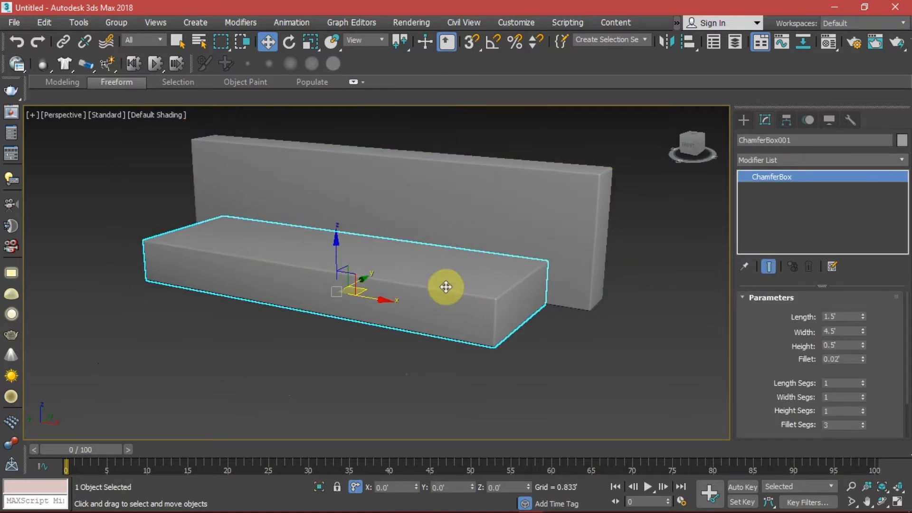
key(ctrl+v)
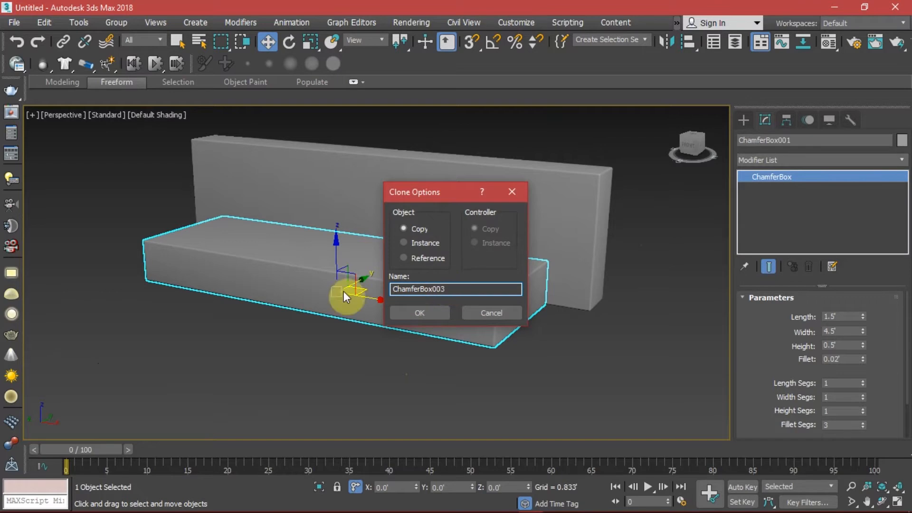
click(427, 309)
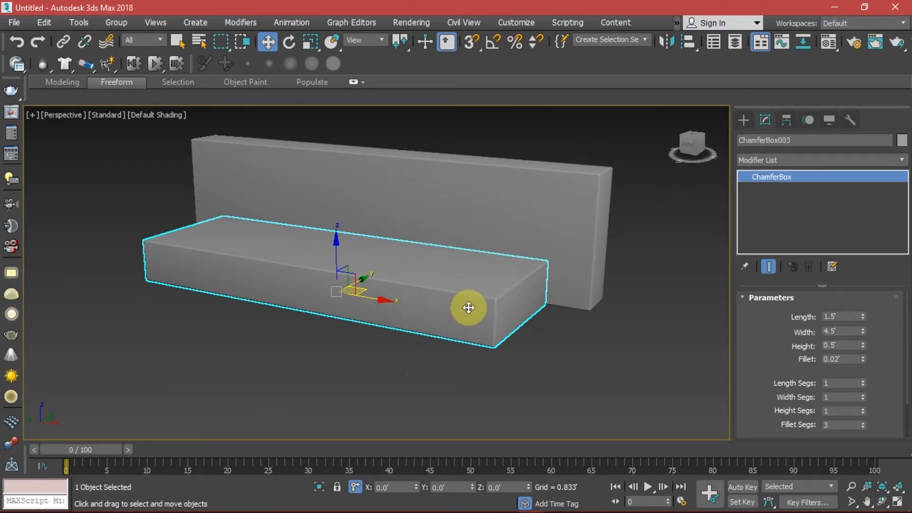
Step: Set the copied seat box's width to 0.5' and height to 1' to form an armrest
double_click(853, 331)
text(.)
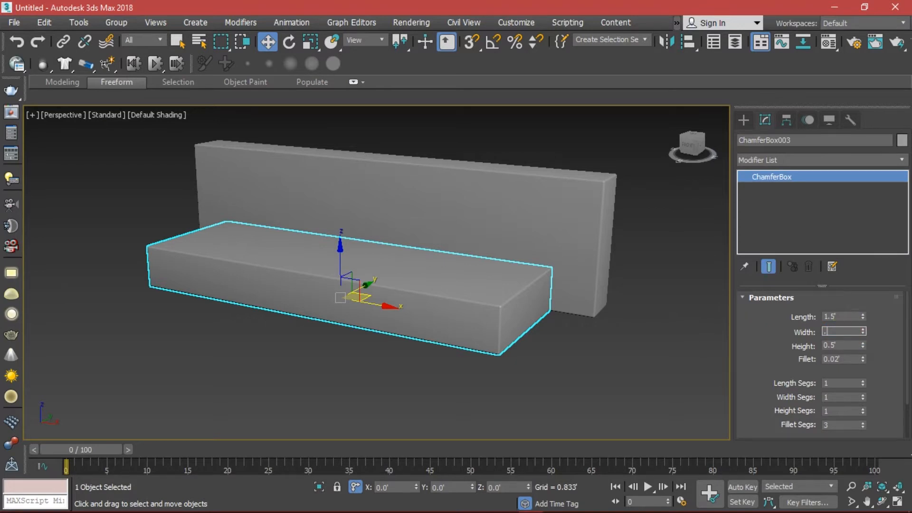
text(5)
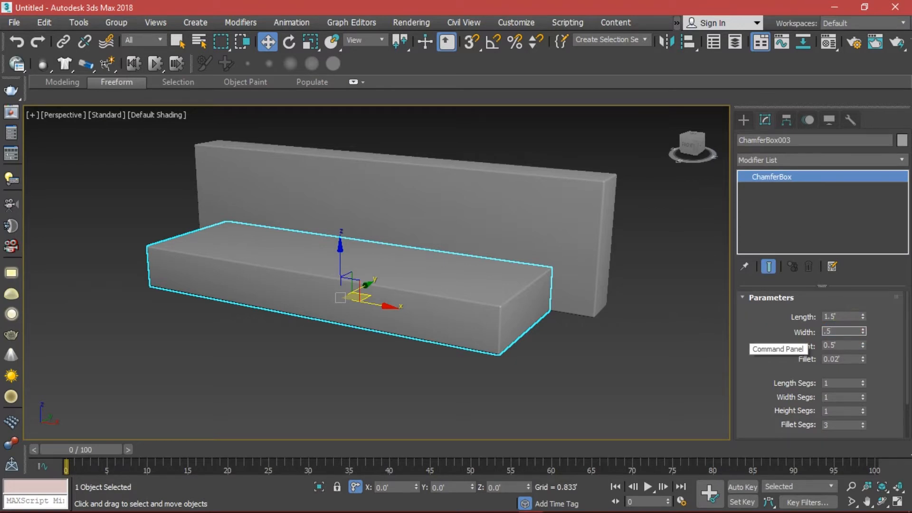
key(Tab)
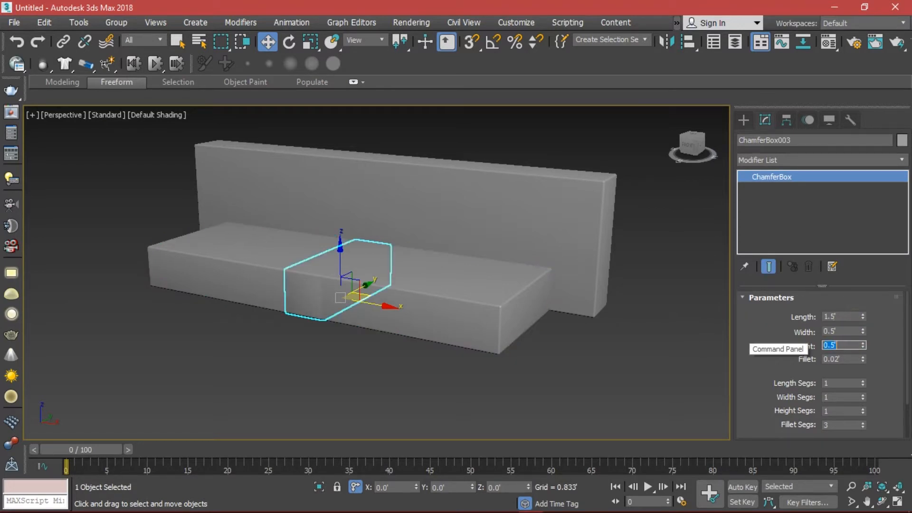
text(1)
key(Return)
middle_drag(424, 309, 401, 311)
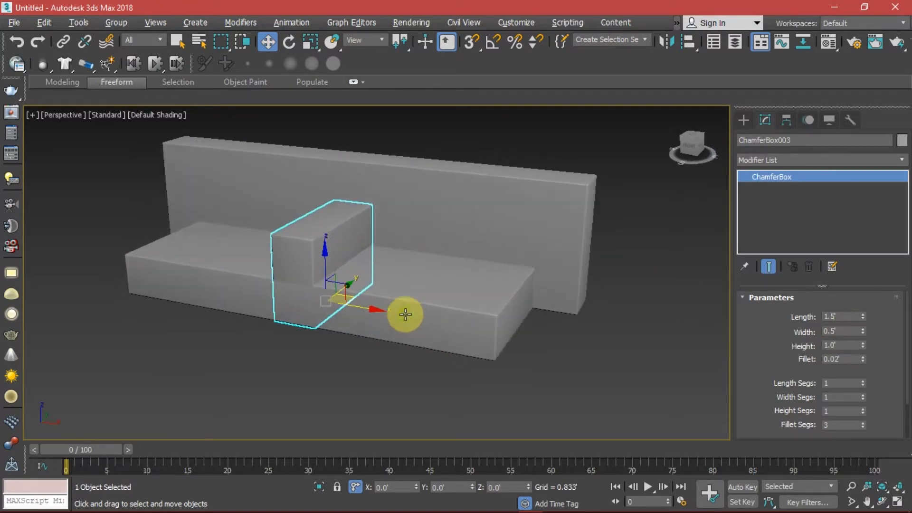
scroll(386, 317, up, 3)
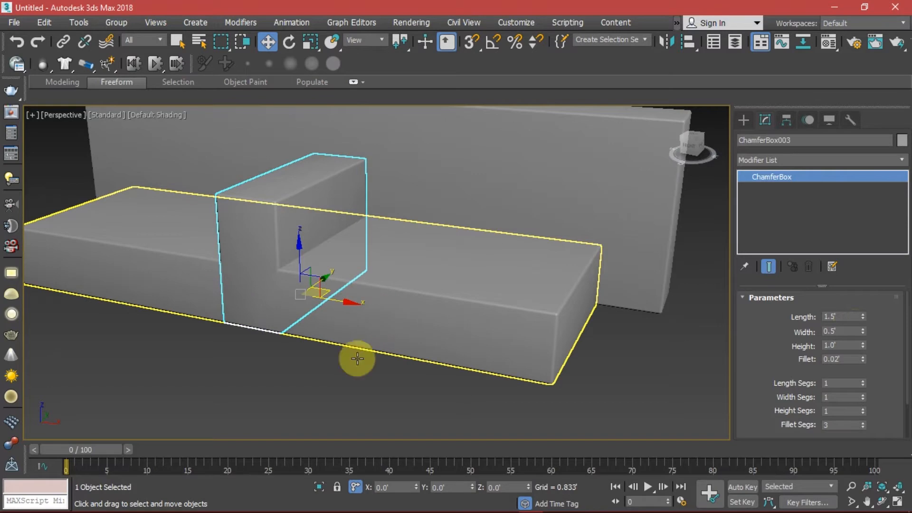
double_click(408, 487)
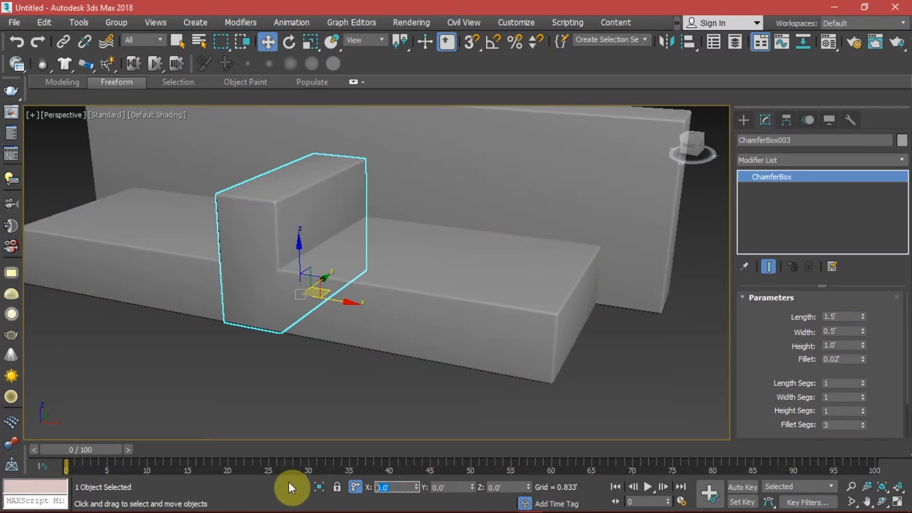
text(-25)
key(Return)
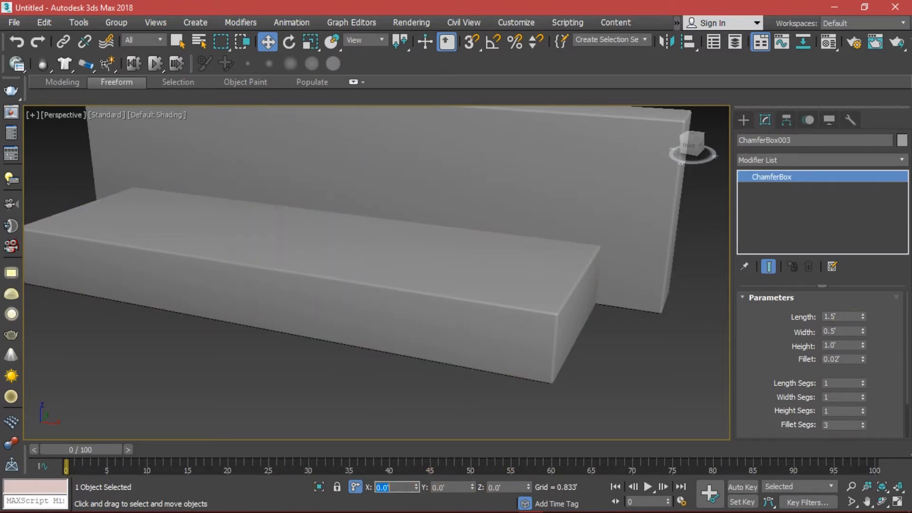
middle_drag(373, 312, 387, 311)
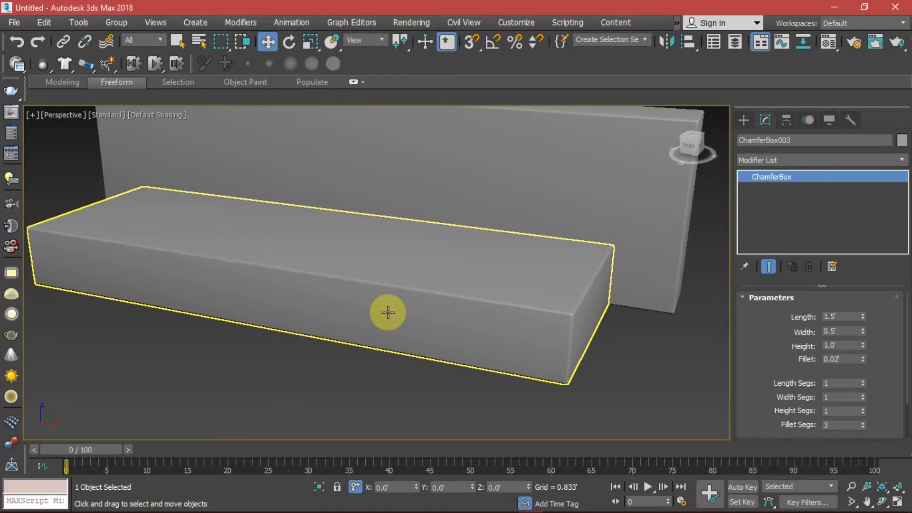
scroll(388, 312, down, 6)
scroll(407, 321, up, 5)
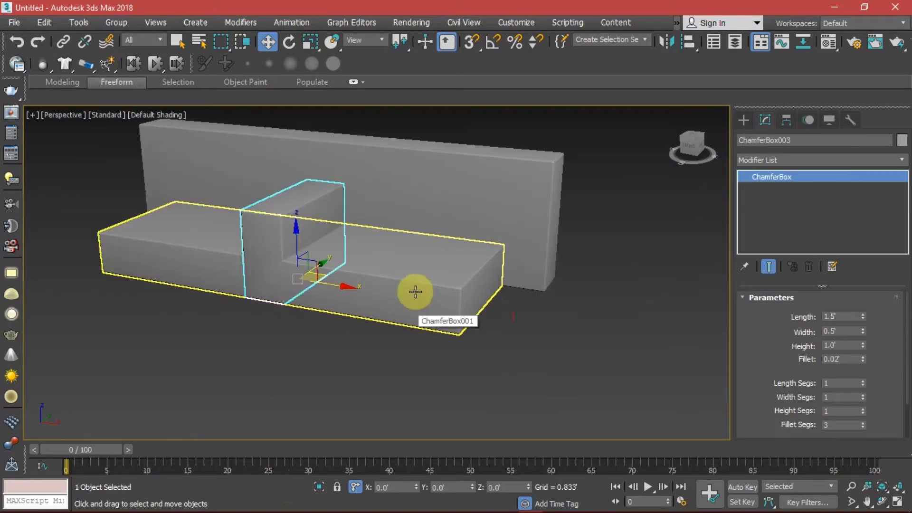
Step: Offset the armrest box in positive X to the seat's end, finishing with a 0.25' move to set it flush against the seat
scroll(326, 279, up, 4)
scroll(359, 294, down, 2)
double_click(394, 487)
text(2)
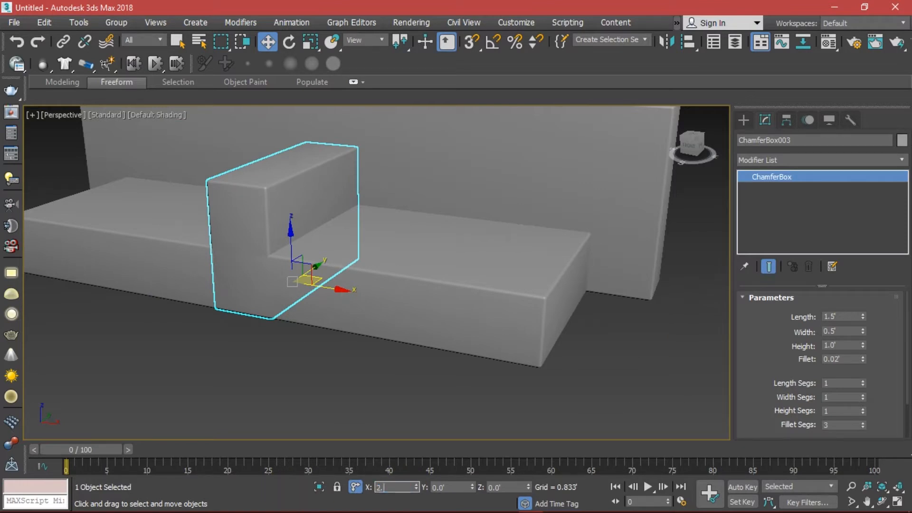
text(.2)
key(Return)
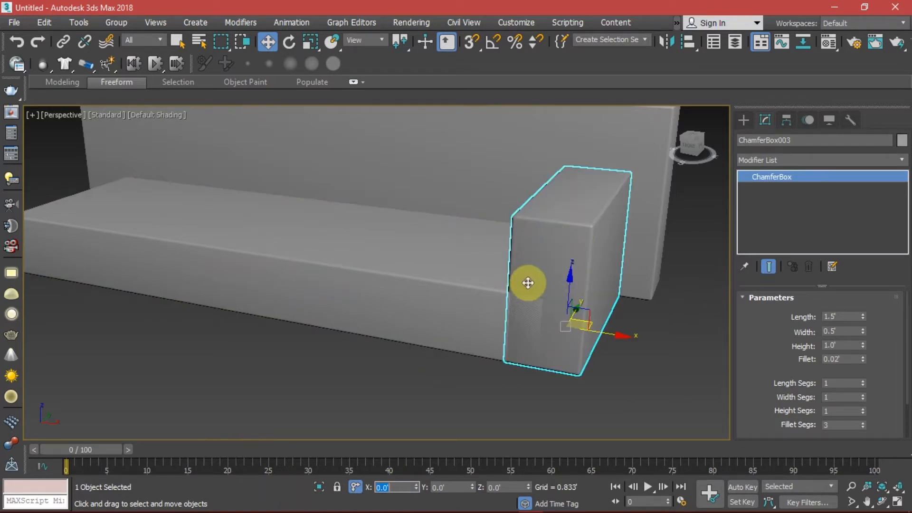
drag(525, 280, 489, 301)
double_click(399, 489)
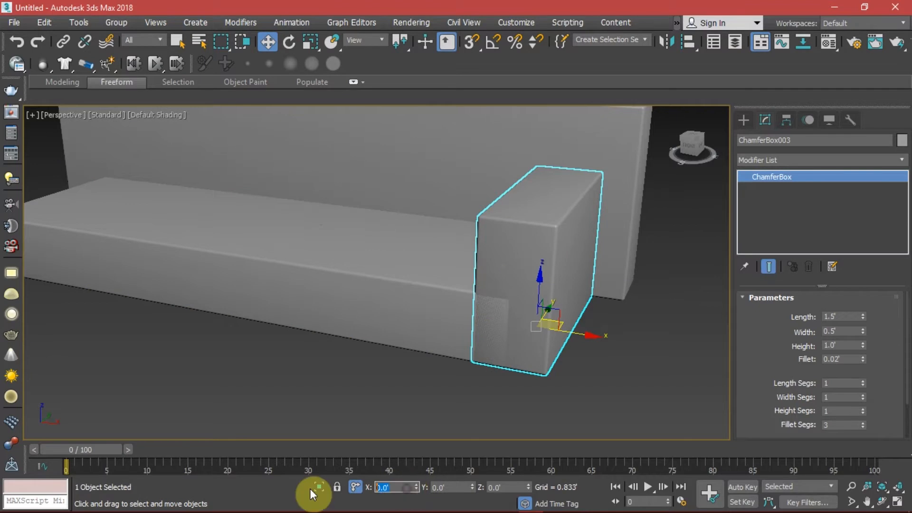
text(.25)
key(Return)
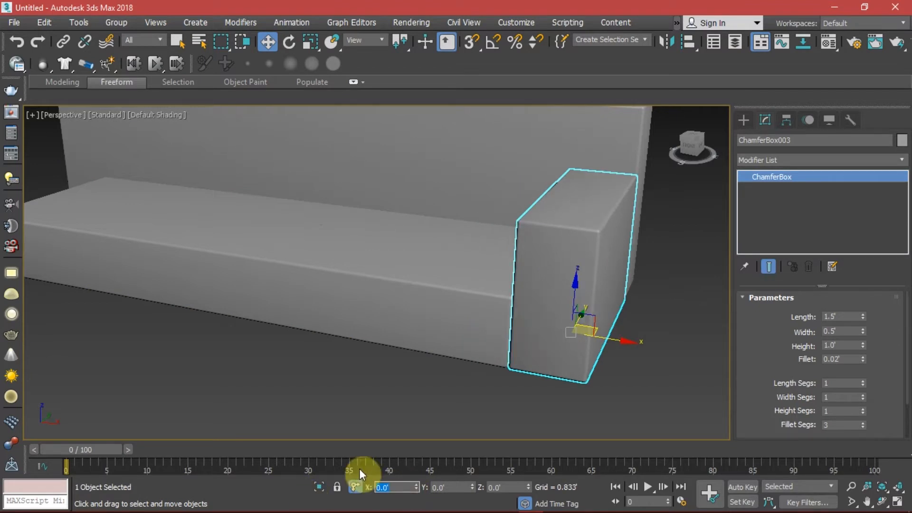
click(589, 399)
Step: Clone the armrest box in place as an independent copy
alt+middle_drag(589, 399, 591, 316)
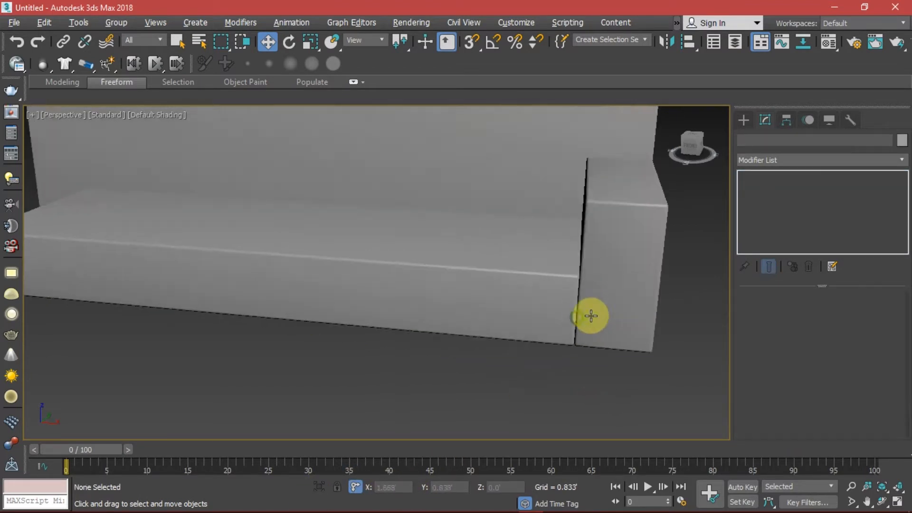
scroll(591, 316, down, 6)
alt+middle_drag(494, 346, 529, 248)
scroll(450, 421, up, 6)
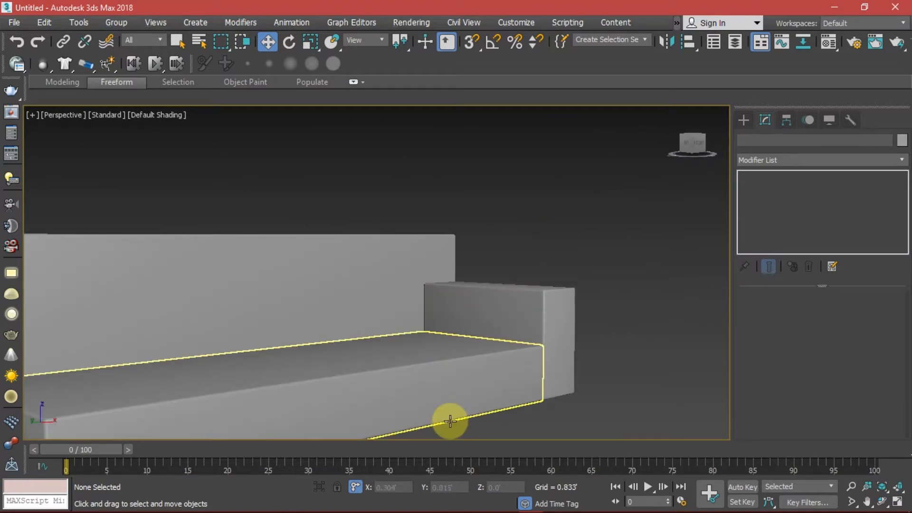
alt+middle_drag(450, 421, 540, 309)
click(582, 280)
shift+drag(474, 317, 467, 313)
click(425, 308)
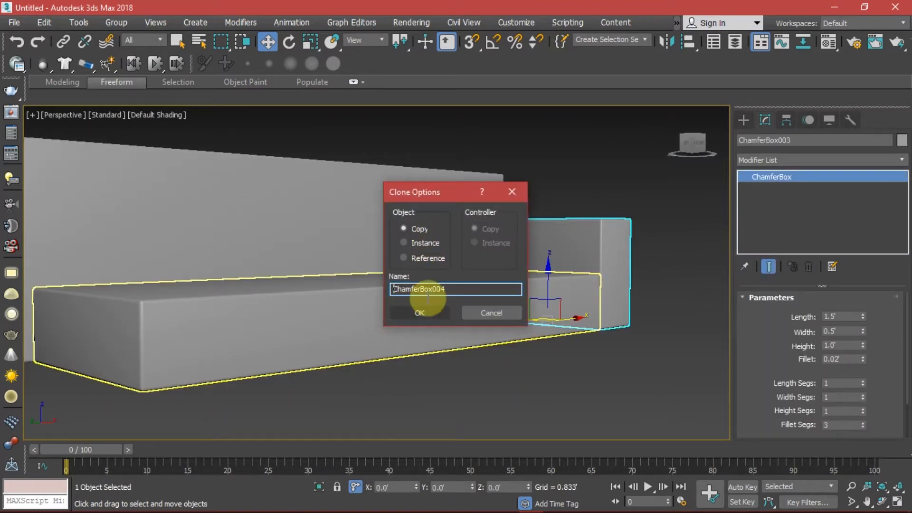
Step: Move the copied armrest -5' along X to the opposite end of the seat, and deselect it
alt+middle_drag(452, 270, 446, 280)
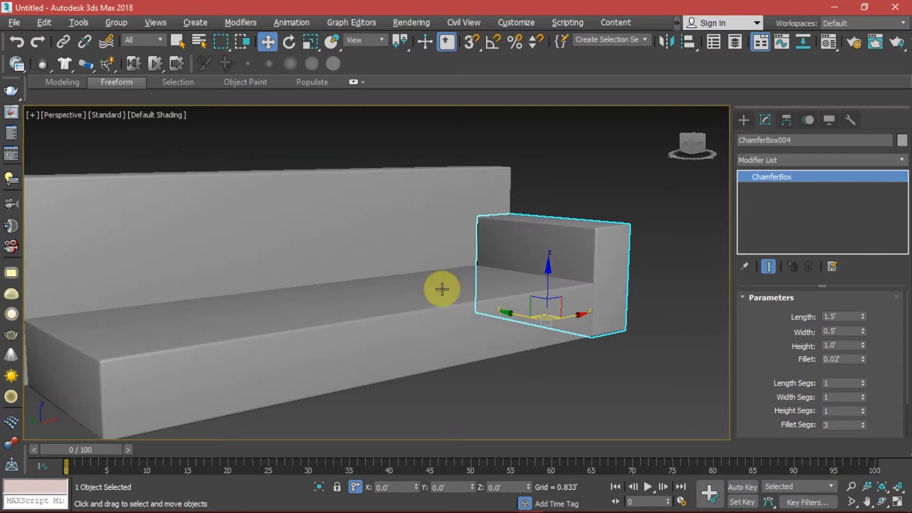
click(396, 487)
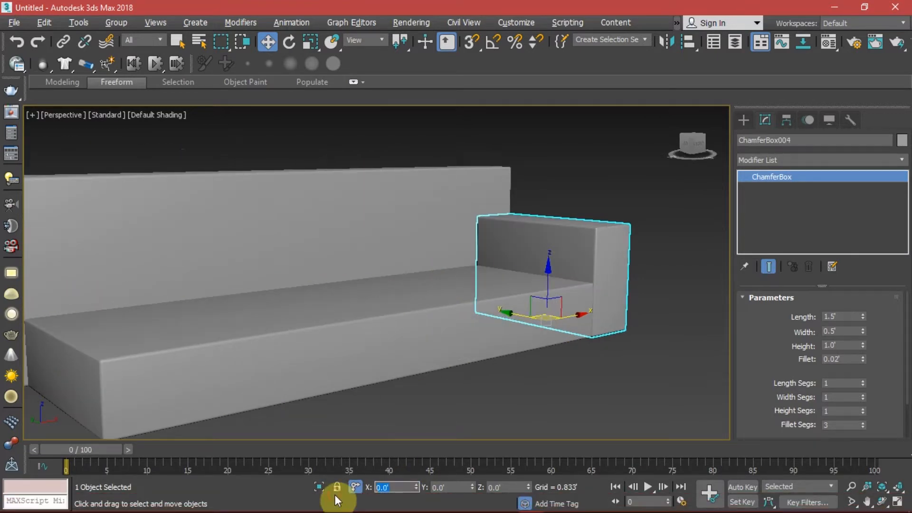
text(-)
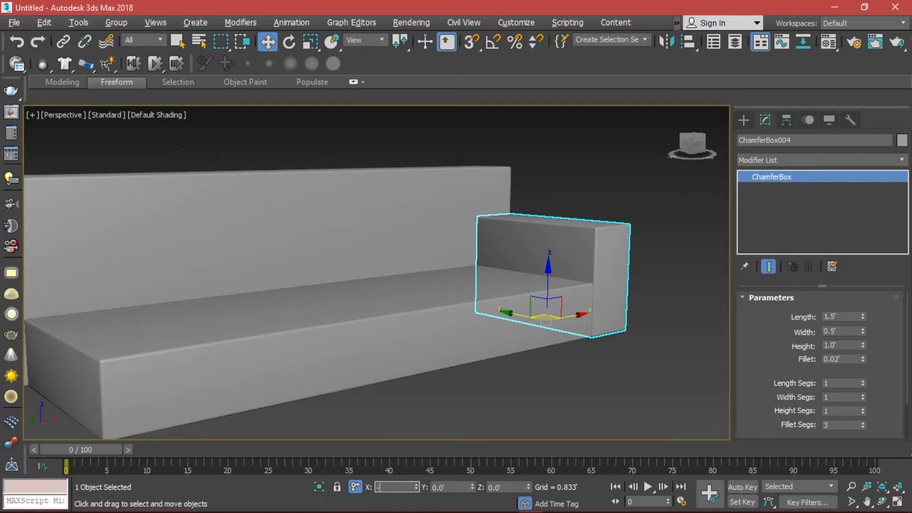
text(5)
key(Return)
scroll(372, 271, down, 5)
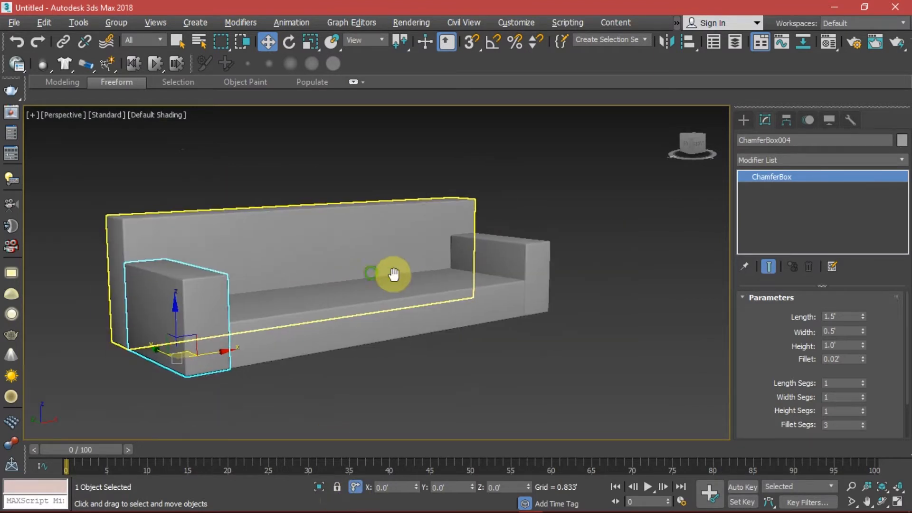
click(444, 354)
Step: Clone the seat box in place as an independent copy for a cushion
alt+middle_drag(444, 351, 352, 352)
scroll(380, 314, up, 3)
middle_drag(397, 314, 478, 291)
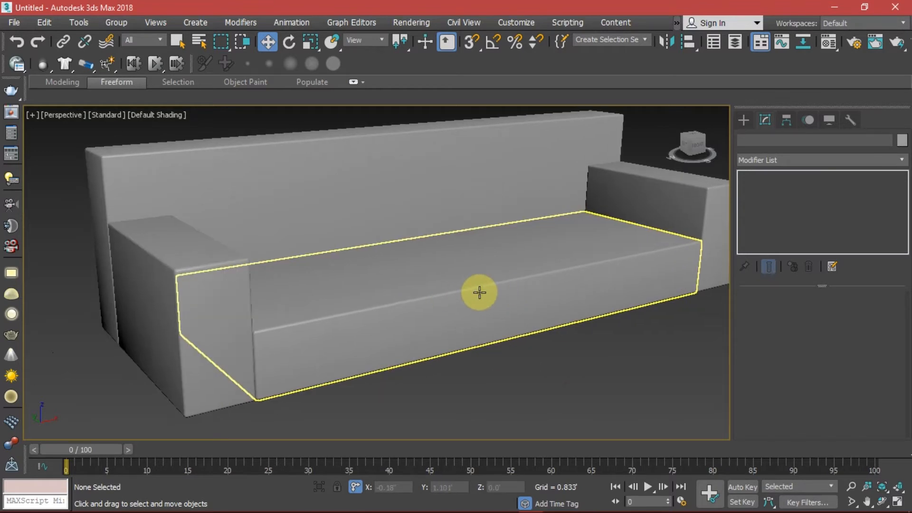
click(478, 299)
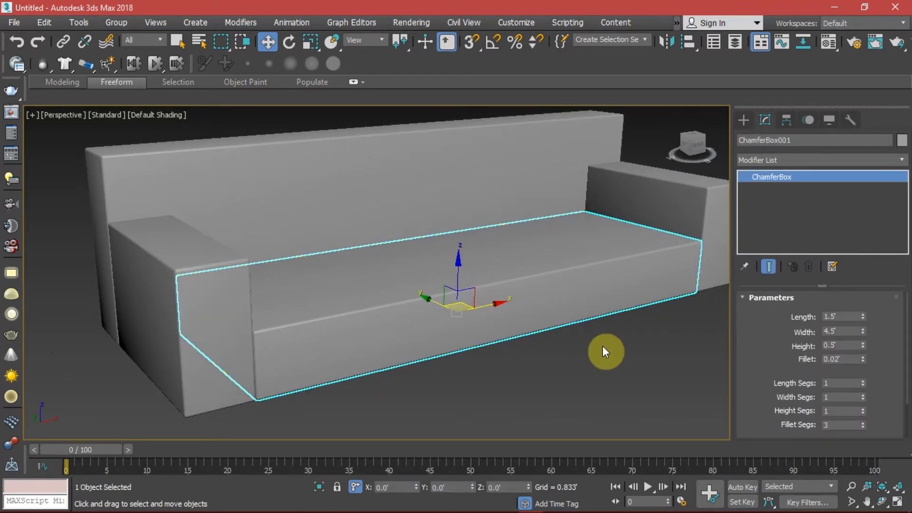
key(ctrl+v)
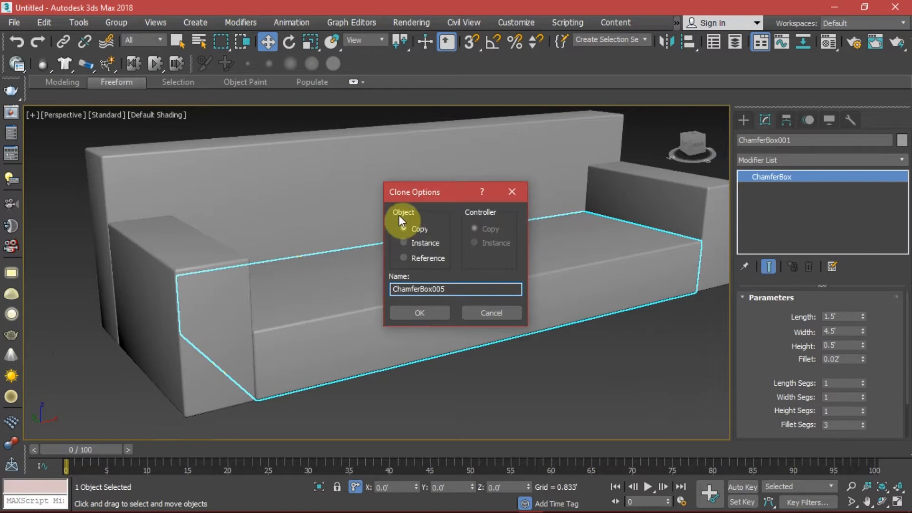
click(418, 313)
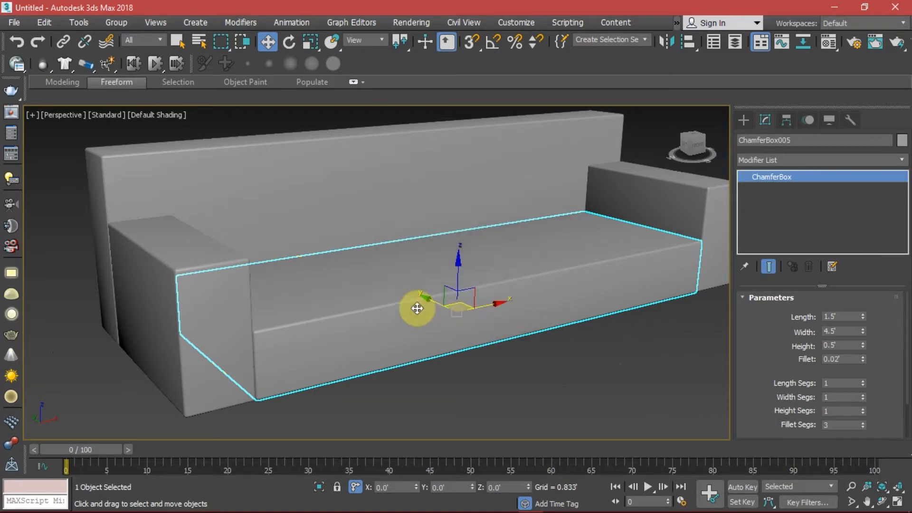
middle_drag(473, 244, 451, 249)
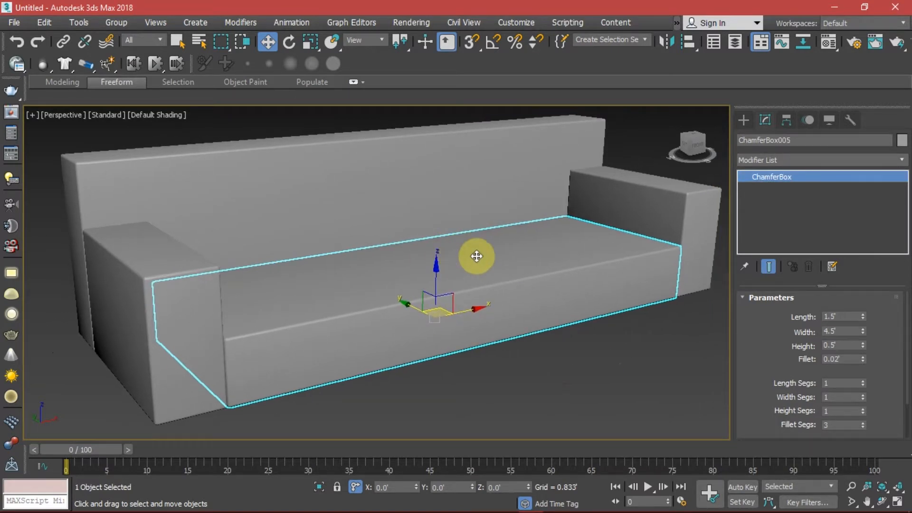
Step: Set the cushion box's width to 1.5', height to 3" and fillet to 0.05'
double_click(847, 330)
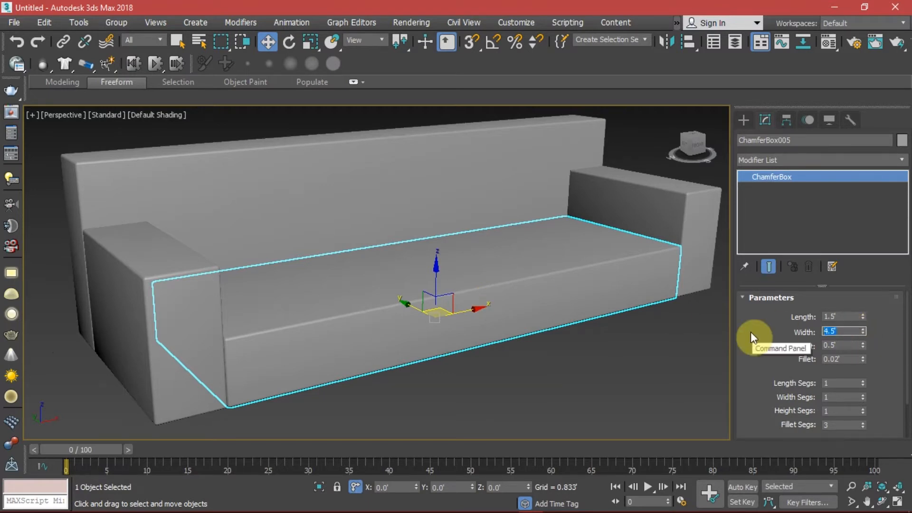
text(1.5)
key(Tab)
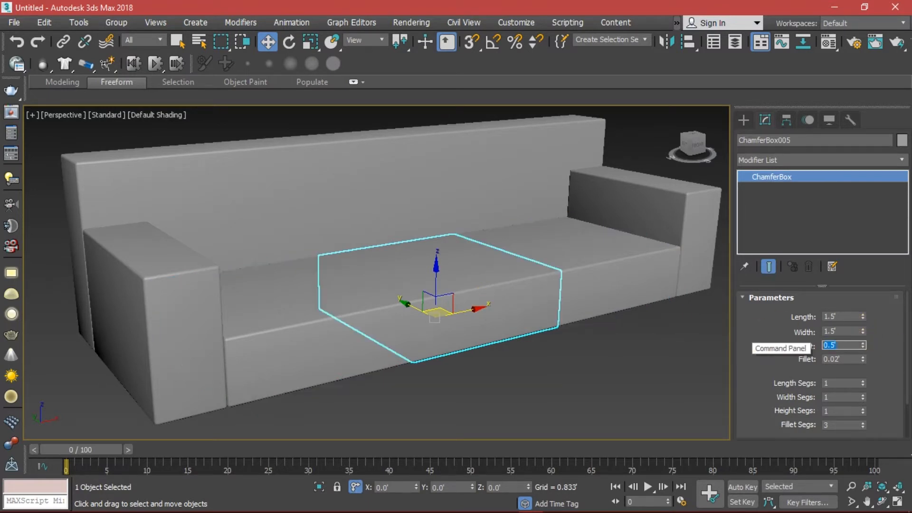
text(3")
key(Tab)
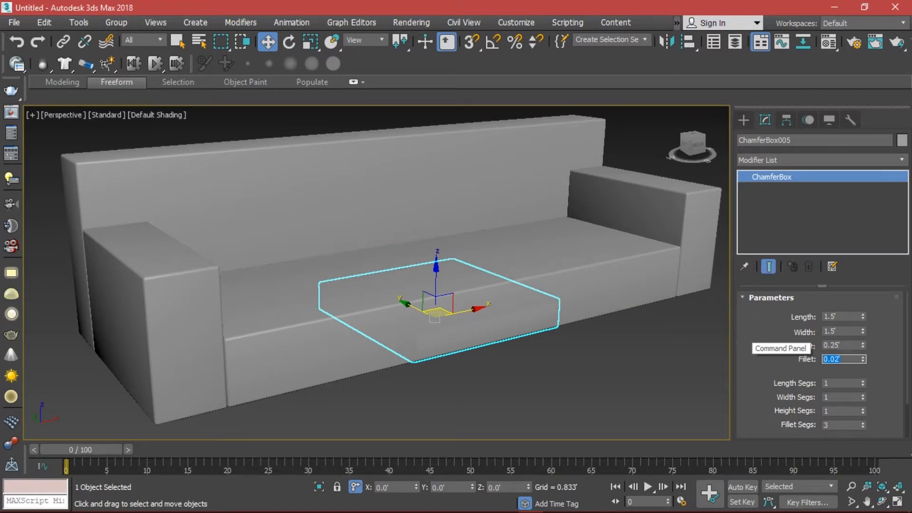
text(.05)
key(Return)
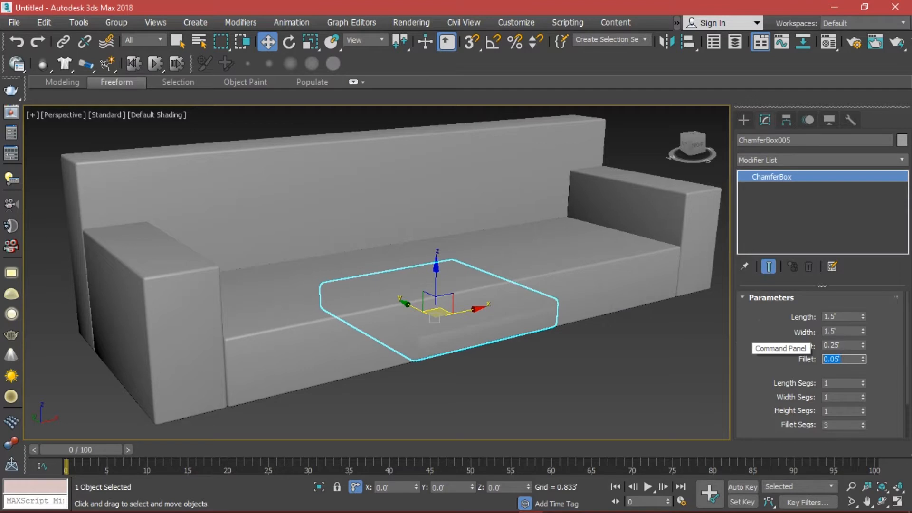
Step: Move the cushion box 0.5' along Z so it sits on top of the seat, and deselect it
middle_drag(503, 321, 483, 318)
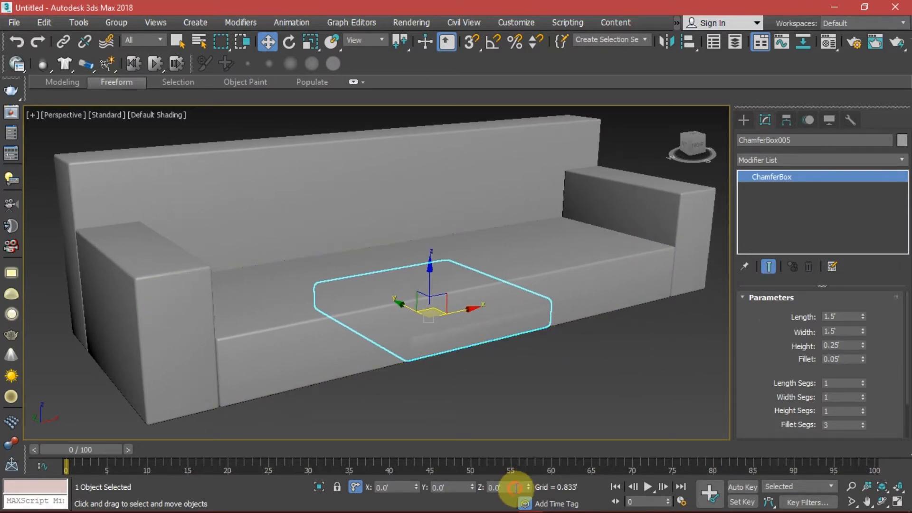
drag(514, 488, 448, 484)
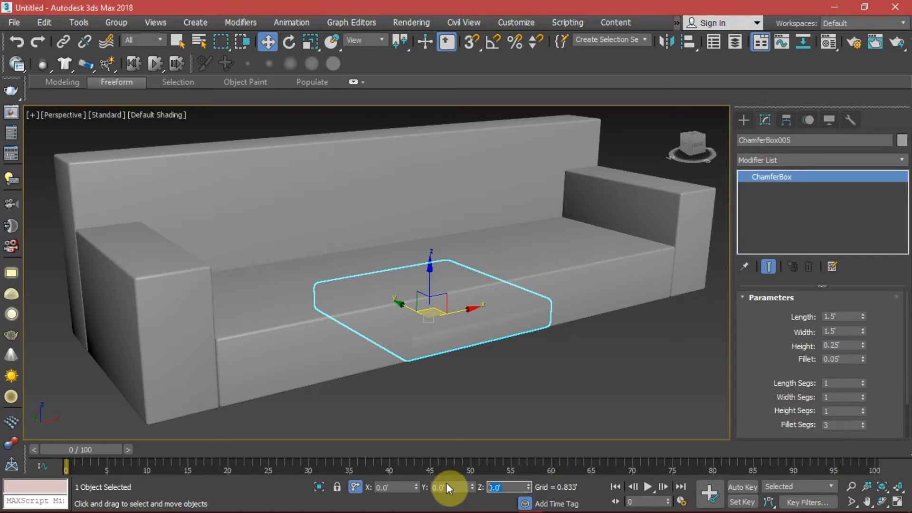
text(0.5)
key(Return)
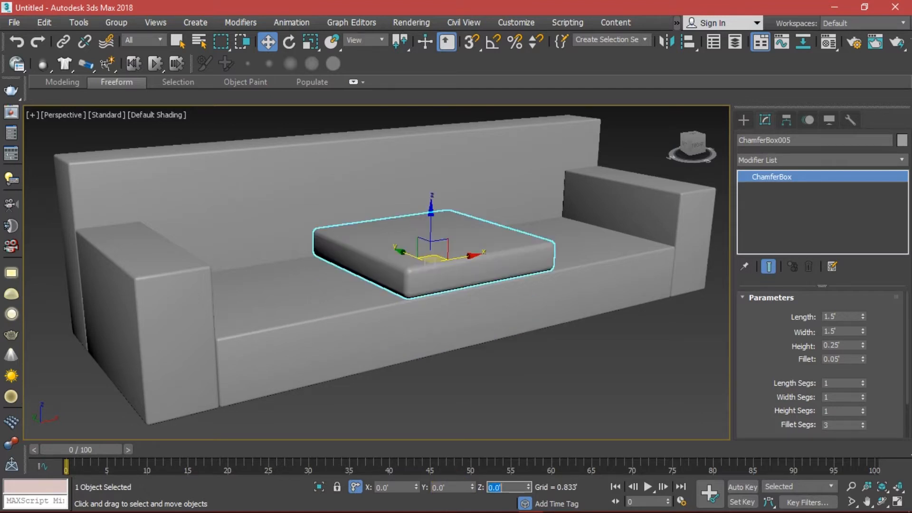
click(601, 333)
alt+middle_drag(526, 268, 469, 346)
click(437, 322)
click(470, 408)
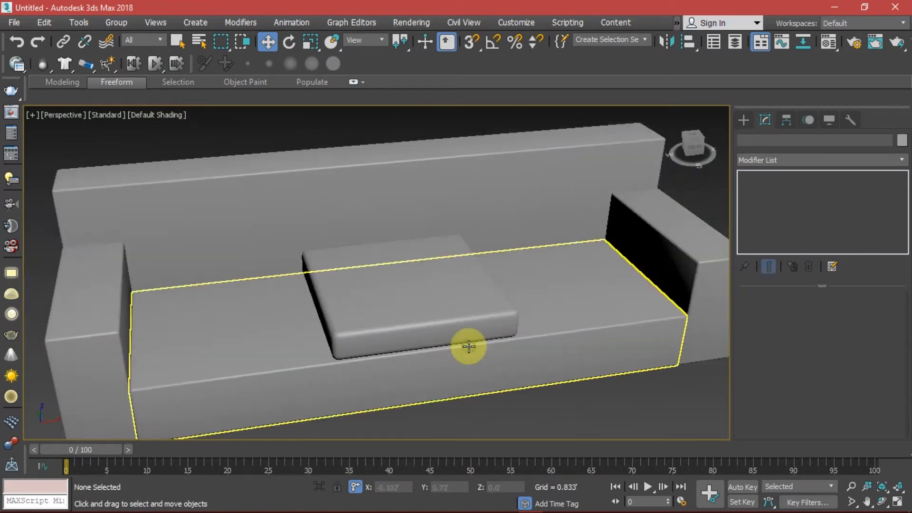
Step: Set the cushion box's fillet to 0.03' and deselect it
scroll(399, 285, up, 3)
click(398, 284)
alt+middle_drag(472, 305, 419, 278)
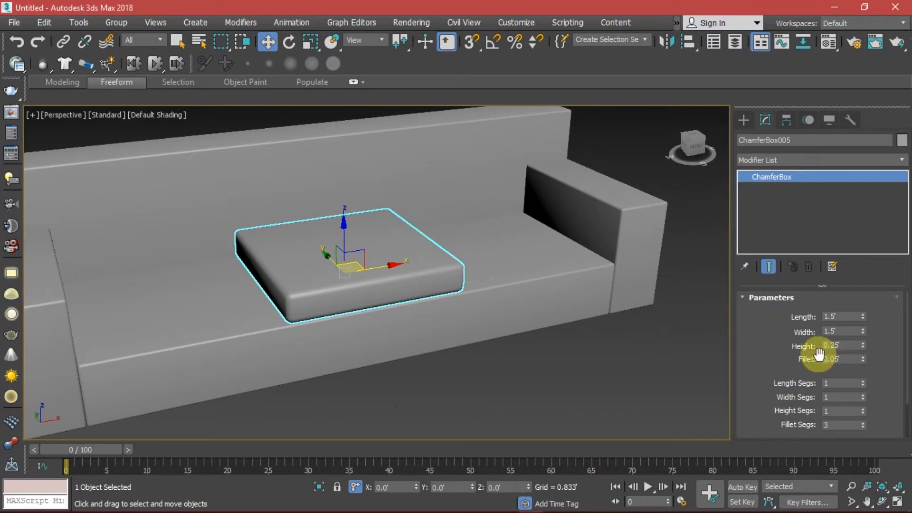
double_click(848, 359)
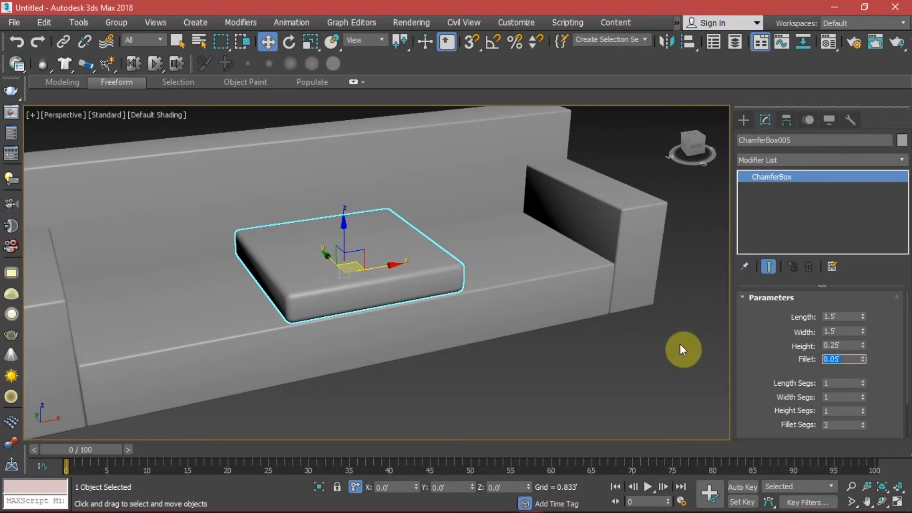
text(.04)
key(Return)
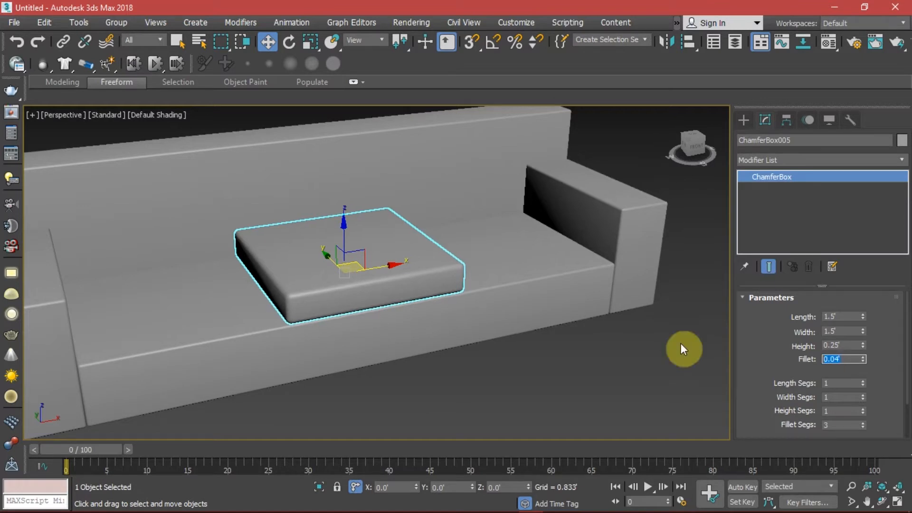
text(.03)
key(Return)
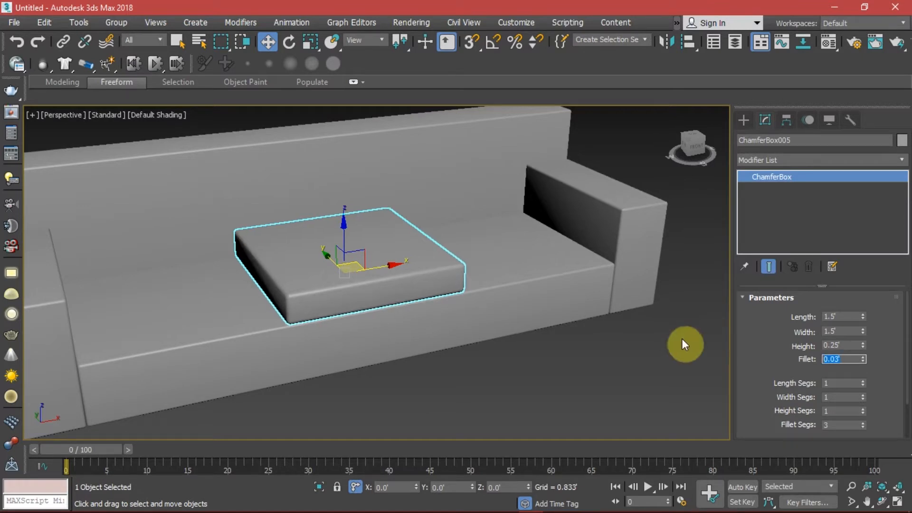
click(599, 353)
Step: Clone the cushion box in place as an instance
alt+middle_drag(452, 310, 410, 244)
click(409, 242)
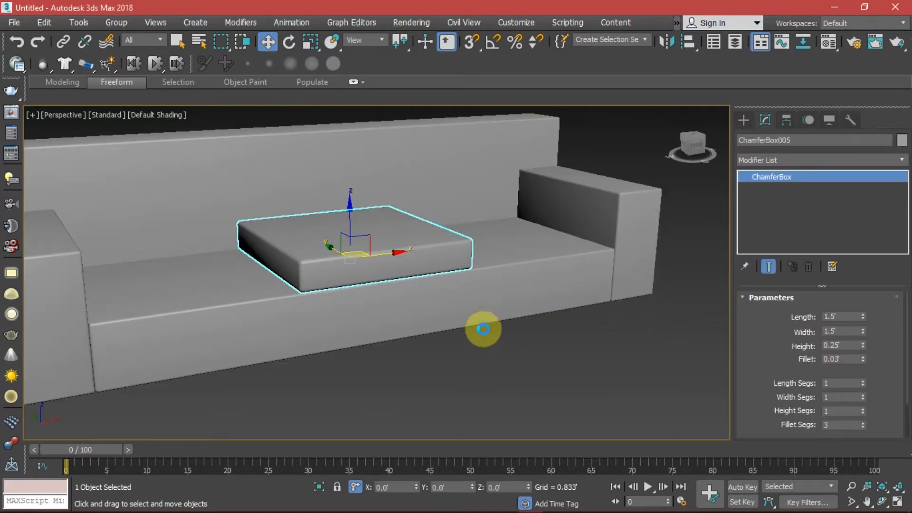
key(ctrl+v)
click(416, 244)
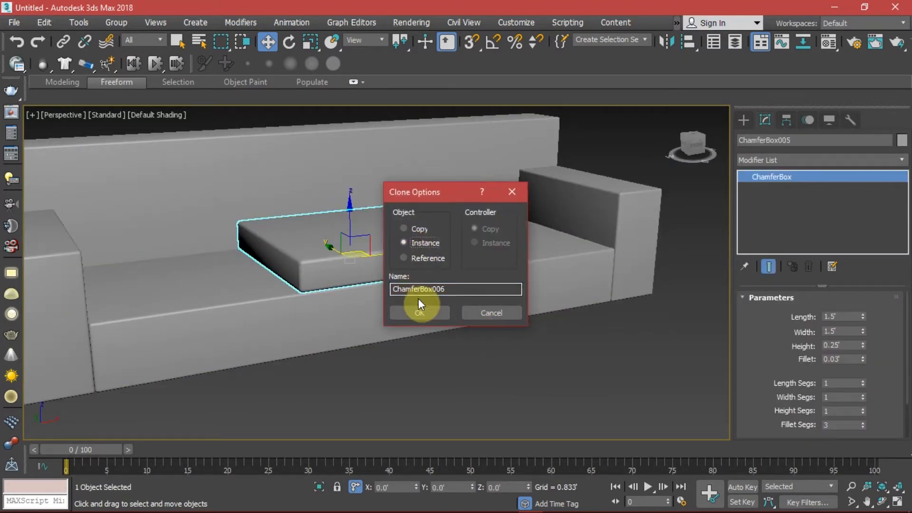
click(423, 318)
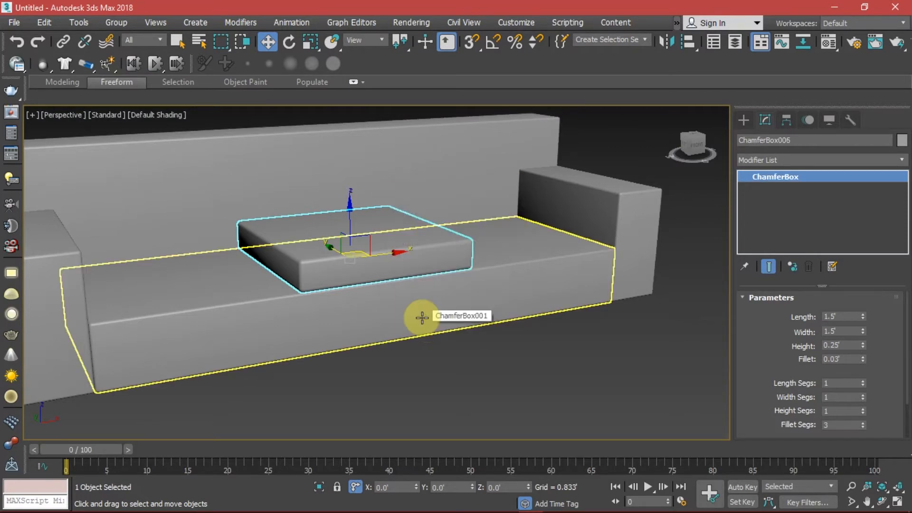
Step: Move the cushion instance 1.5' along X, against the armrest
middle_drag(387, 224, 393, 224)
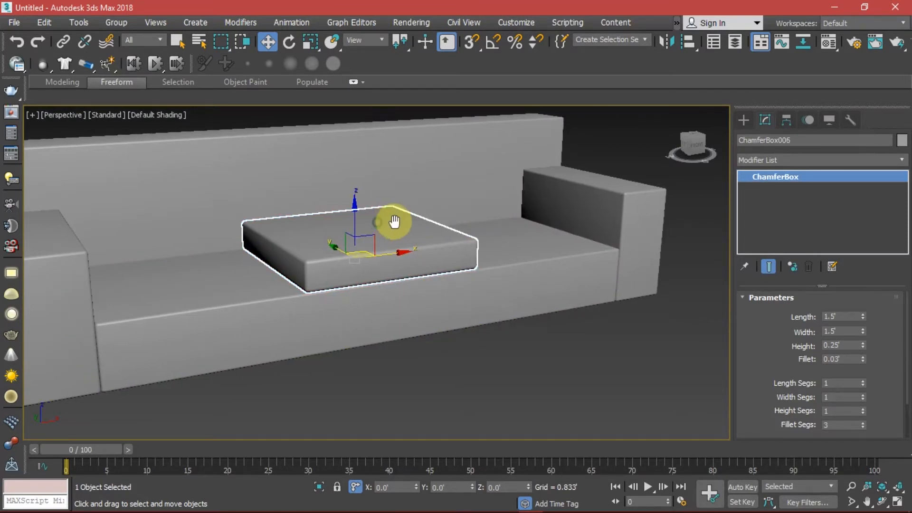
mouse_move(395, 257)
middle_down()
mouse_move(406, 258)
mouse_move(402, 274)
middle_up()
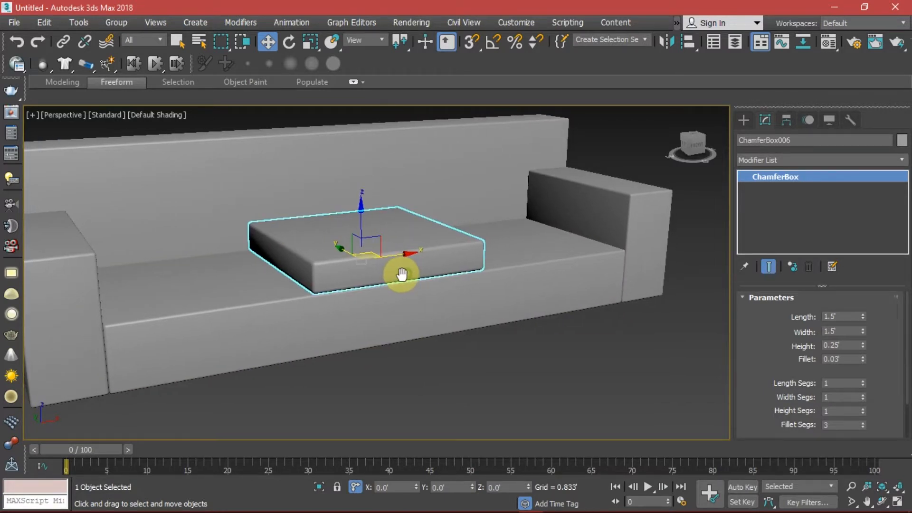
double_click(404, 488)
text(1.5)
key(Return)
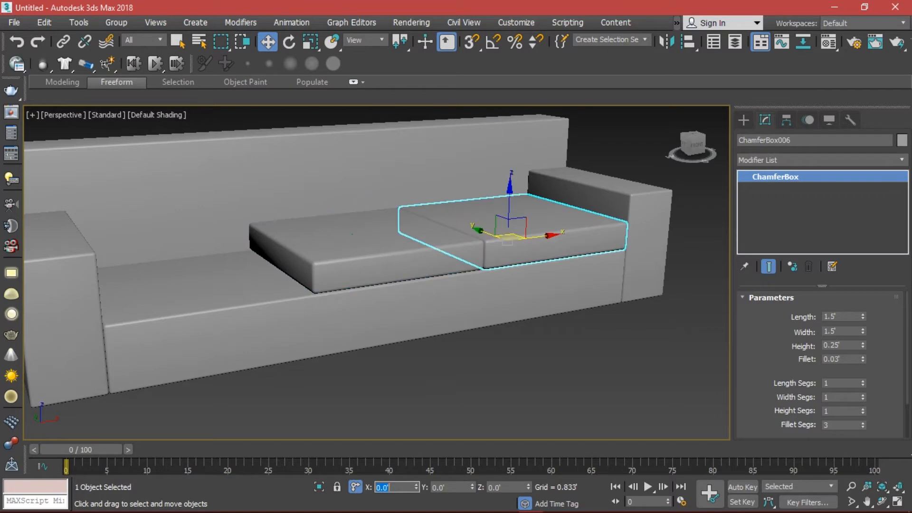
Step: Clone the middle cushion as a second instance and move it -1.5' along X to fill the other end of the seat
click(352, 253)
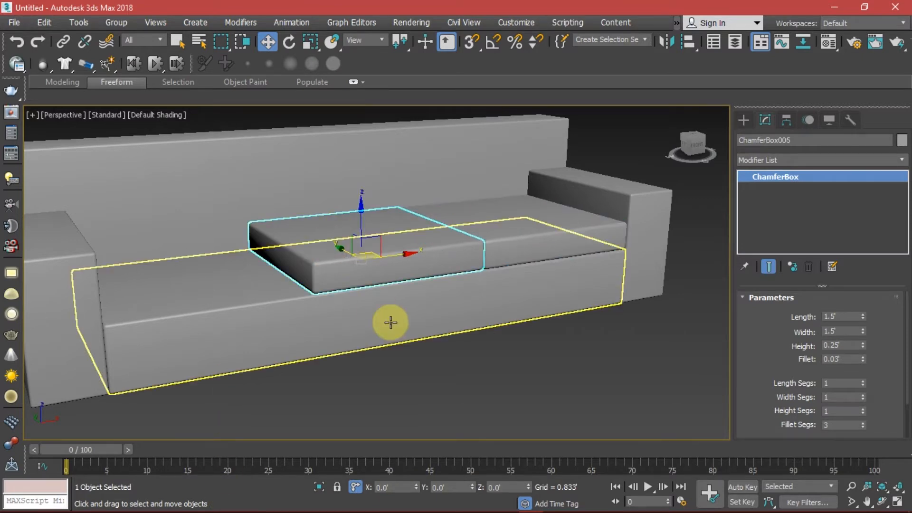
key(ctrl+v)
click(404, 242)
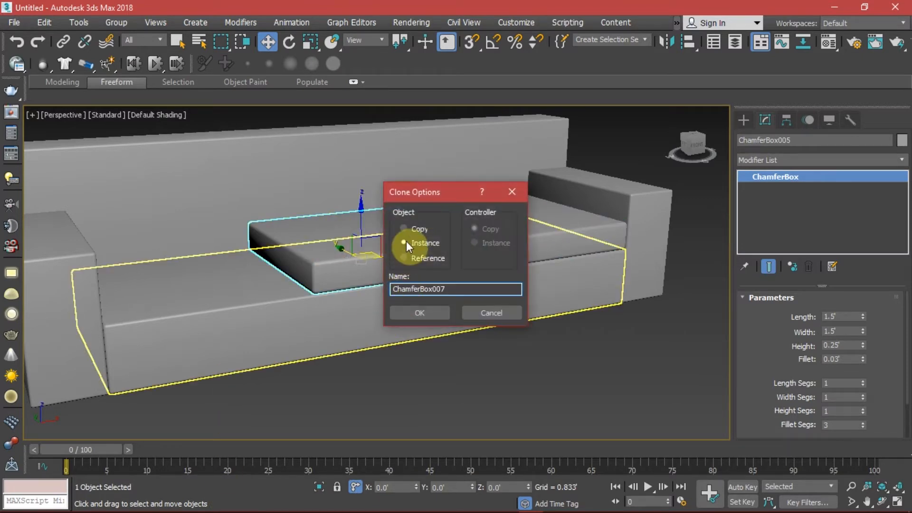
click(413, 312)
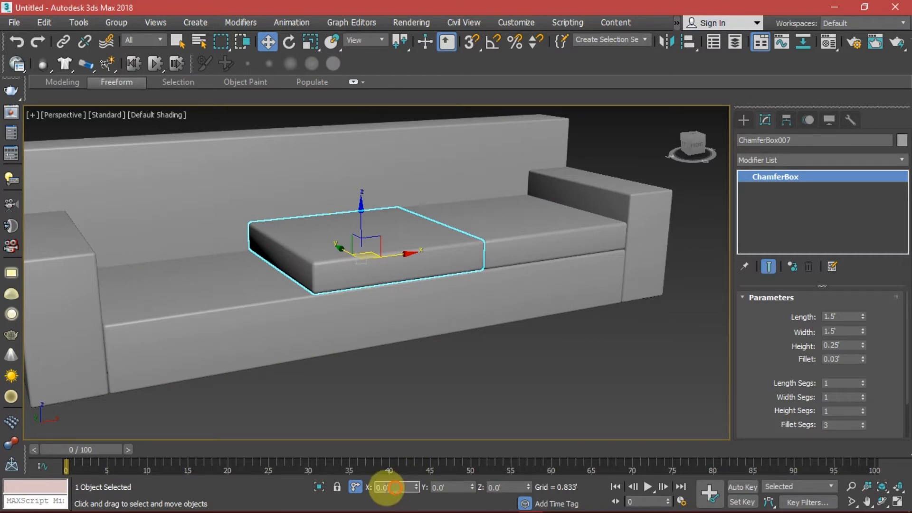
click(396, 487)
text(-1.)
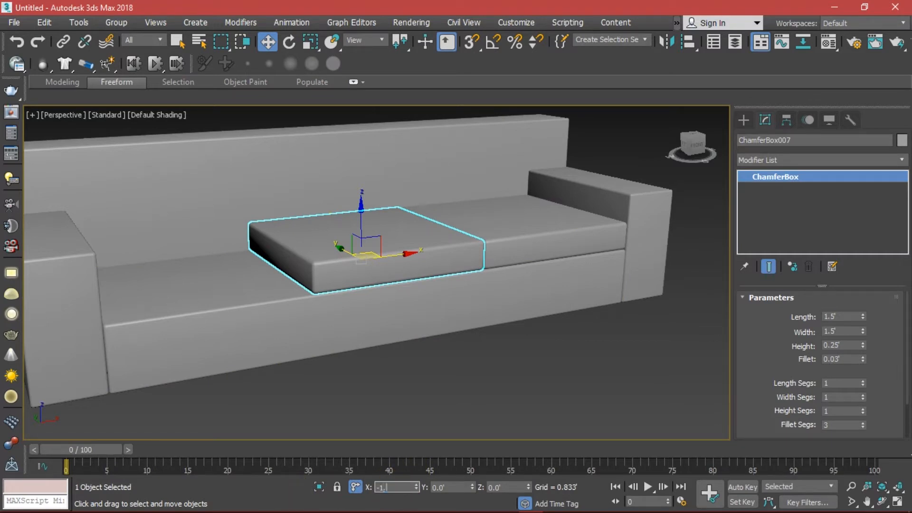
key(Return)
click(473, 402)
Step: Examine the three seat cushions by viewing the whole sofa and selecting each cushion in turn
scroll(449, 340, down, 3)
alt+middle_drag(449, 340, 501, 314)
scroll(454, 294, up, 3)
middle_drag(454, 295, 450, 278)
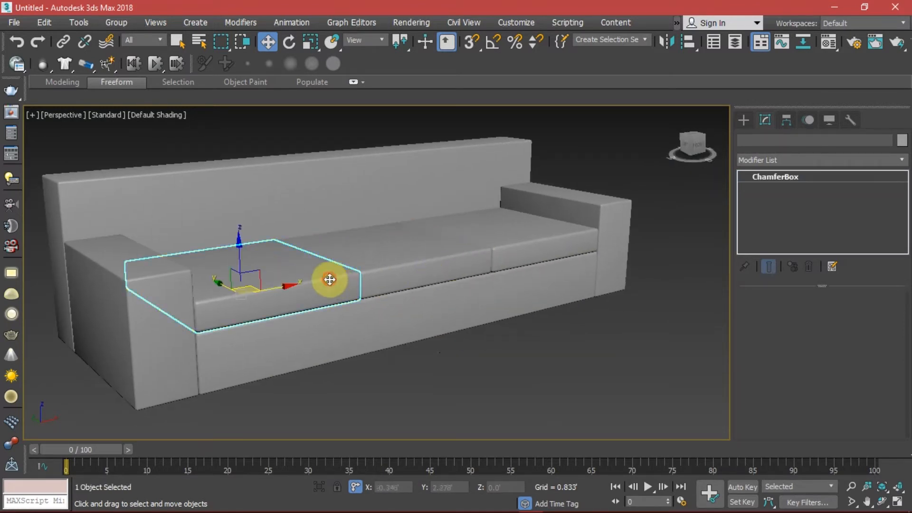
click(329, 278)
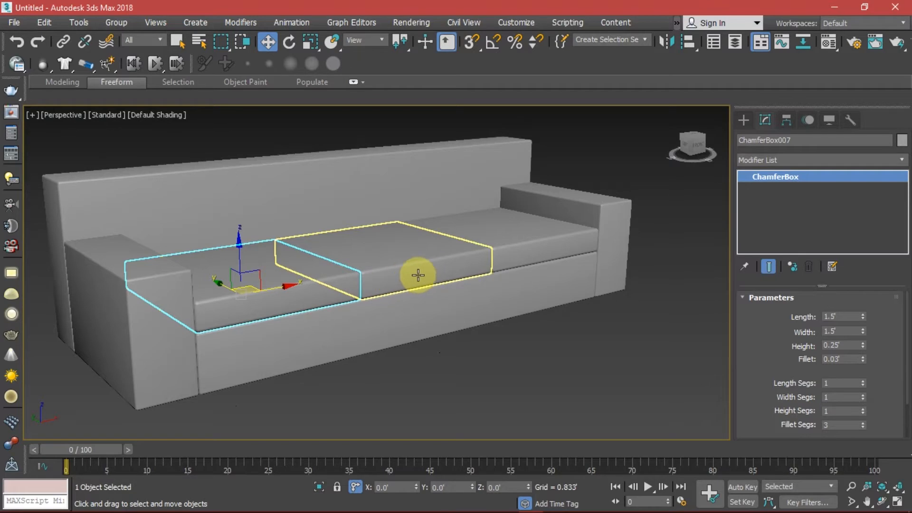
click(520, 249)
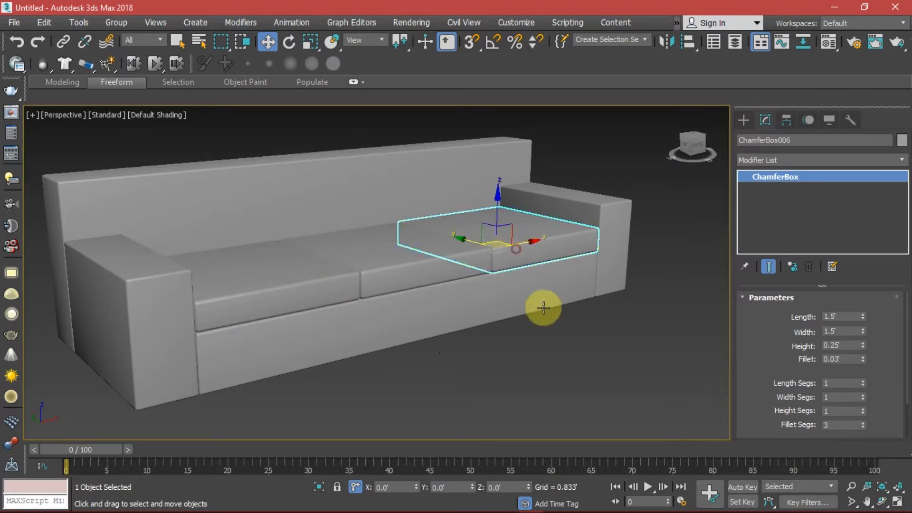
click(387, 261)
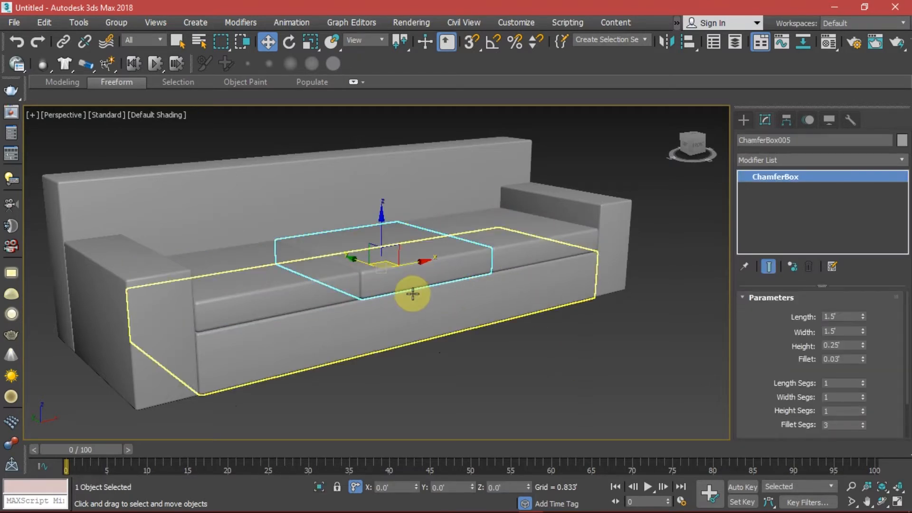
click(479, 364)
Step: Undo the cushion cloning and moves back to the single middle cushion with its 0.03' fillet
key(ctrl+z)
key(ctrl+z)
key(ctrl+z)
key(ctrl+z)
key(ctrl+z)
key(ctrl+z)
key(ctrl+z)
key(ctrl+z)
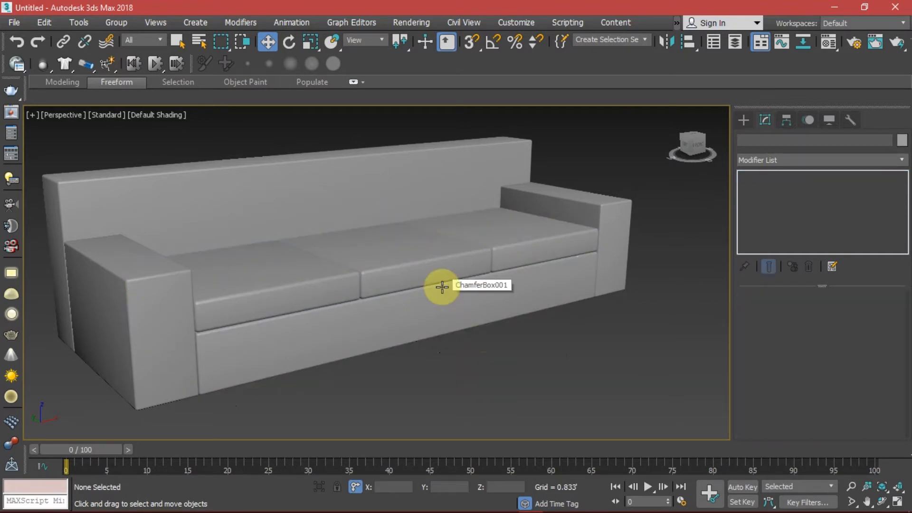
key(ctrl+z)
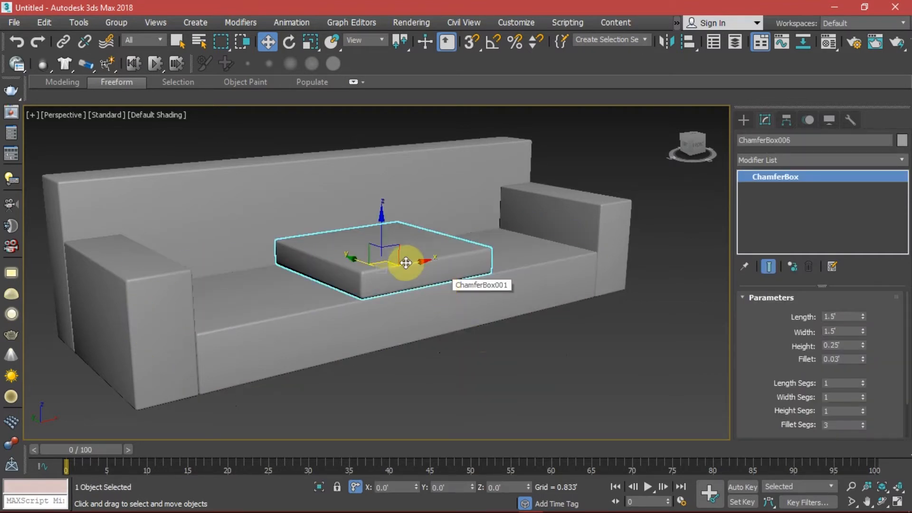
key(ctrl+z)
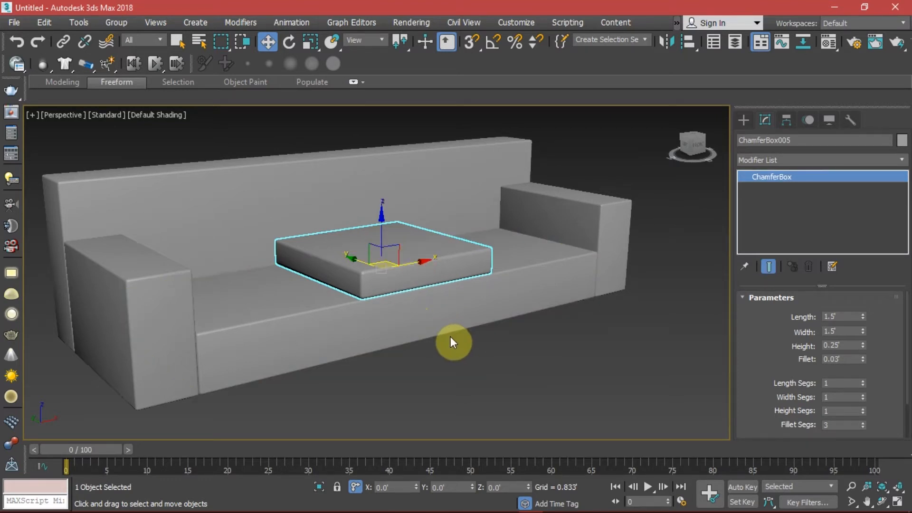
key(ctrl+z)
key(ctrl+y)
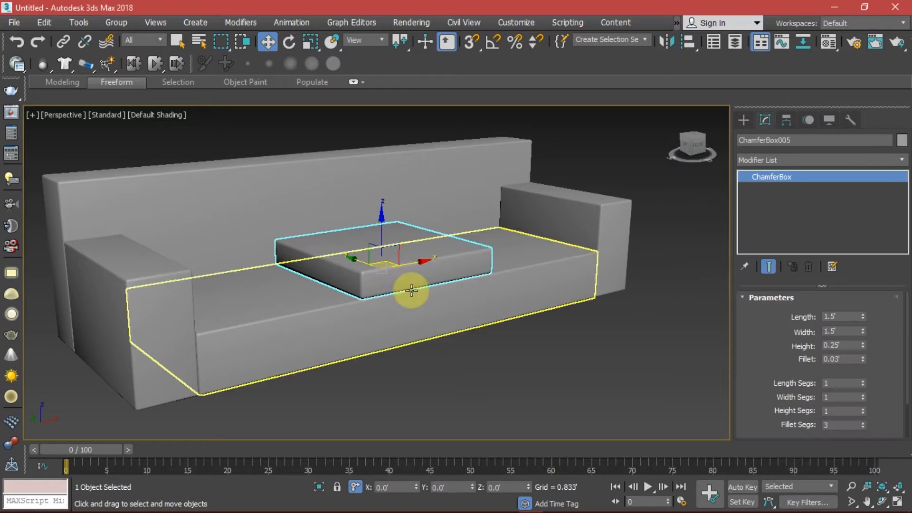
Step: Set the cushion box's length, width, height and fillet segments to 5 each
scroll(466, 336, up, 3)
middle_drag(423, 270, 431, 285)
scroll(431, 285, up, 3)
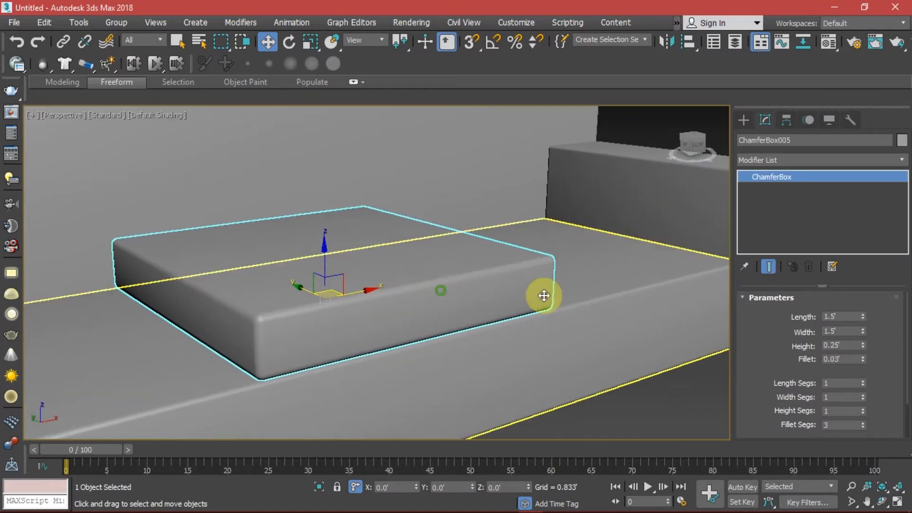
double_click(849, 383)
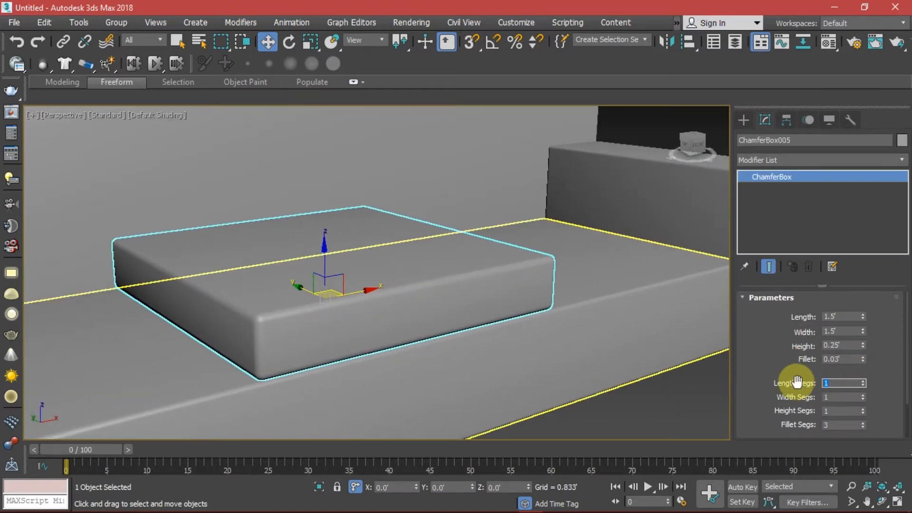
text(5)
key(Tab)
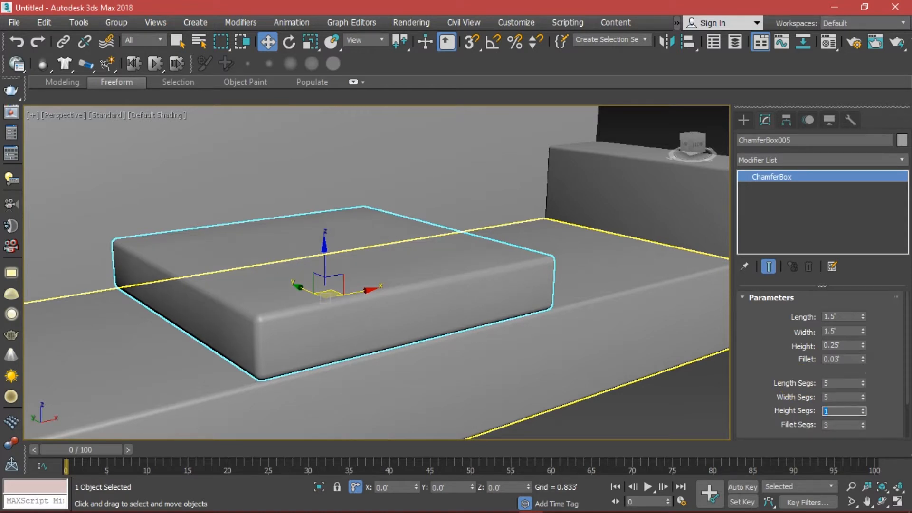
text(5)
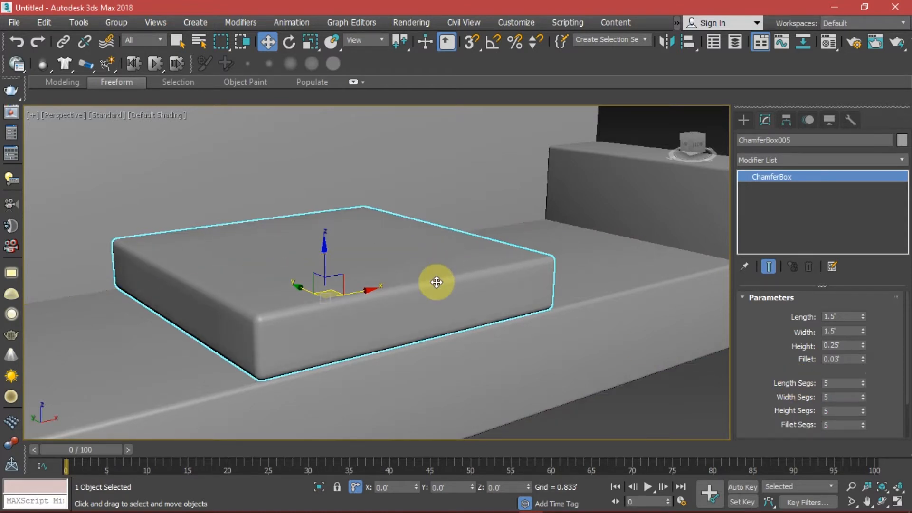
Step: Add an FFD 4x4x4 modifier to the cushion box and enter control point editing
middle_drag(436, 282, 432, 282)
click(852, 161)
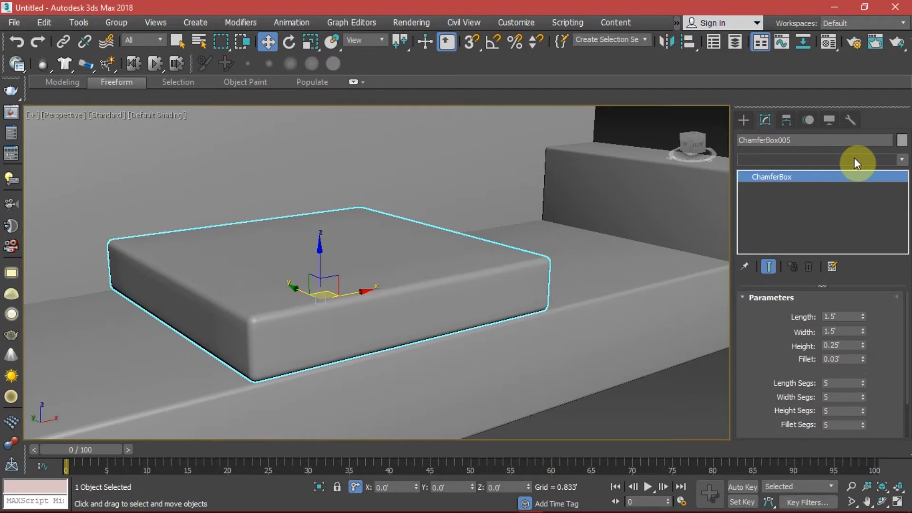
click(854, 159)
text(ffd)
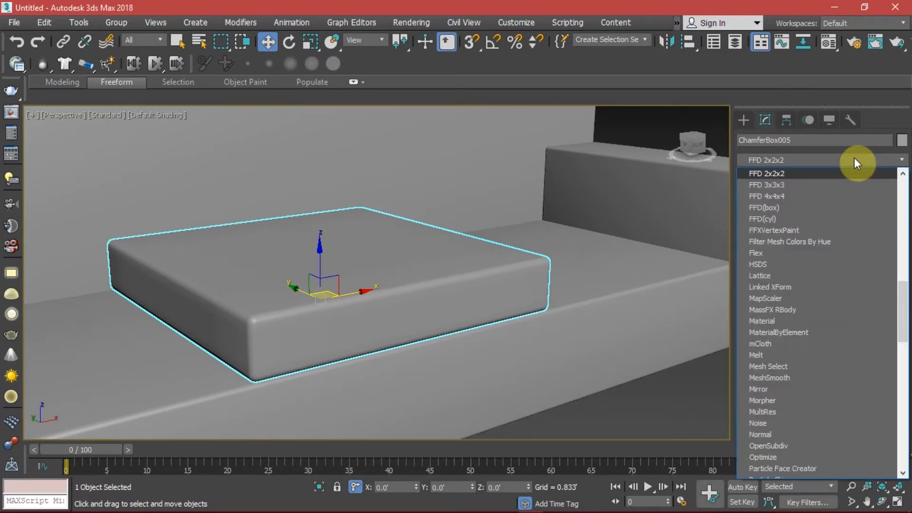
key(Down)
key(Down)
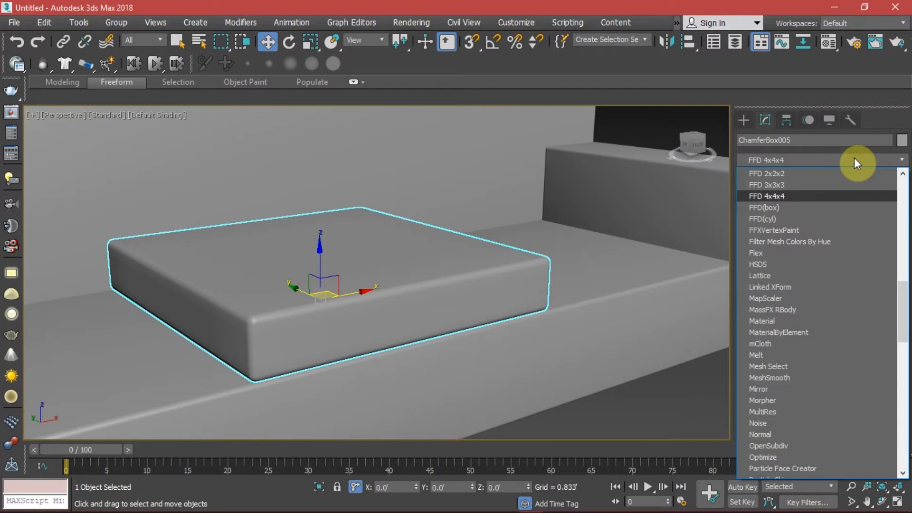
key(Return)
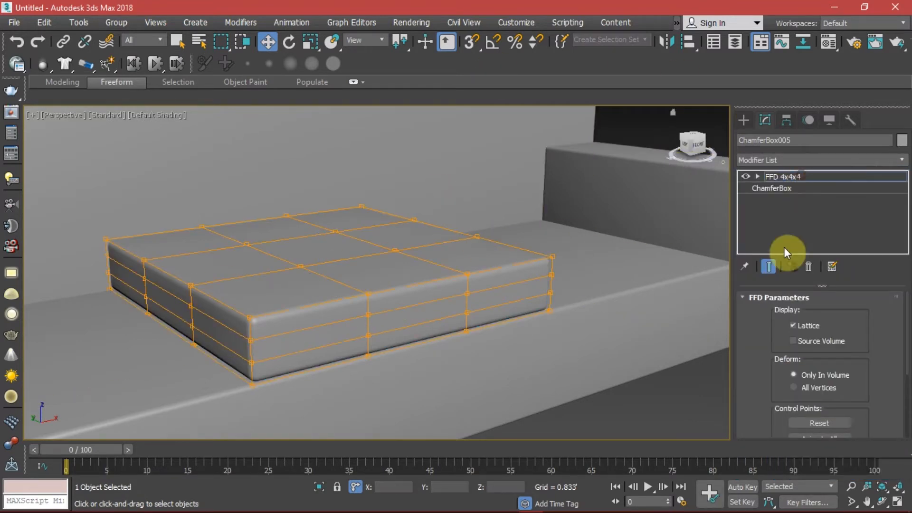
Step: Select the four inner control points of the cushion's FFD lattice as seen from above
key(alt+w)
scroll(183, 171, up, 10)
scroll(582, 207, up, 5)
scroll(554, 181, up, 7)
middle_drag(612, 222, 483, 115)
scroll(482, 145, up, 2)
middle_drag(222, 234, 212, 144)
click(228, 169)
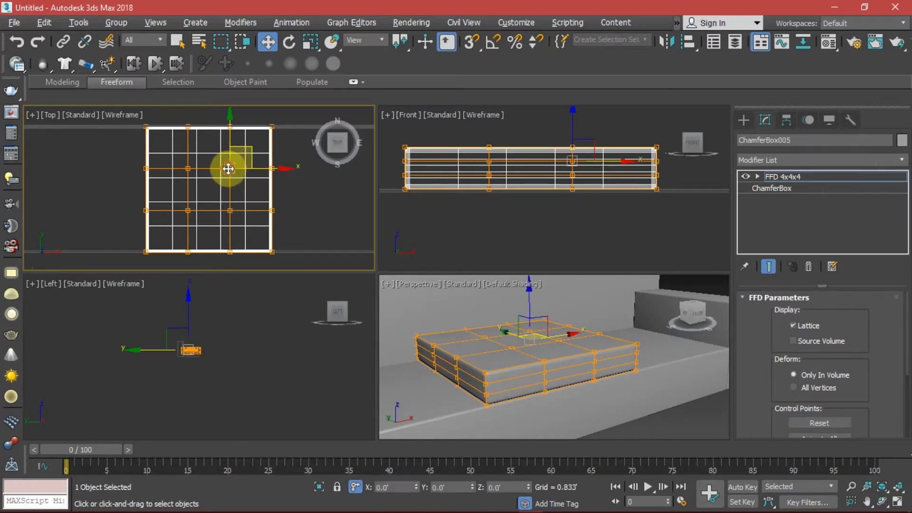
ctrl+click(188, 168)
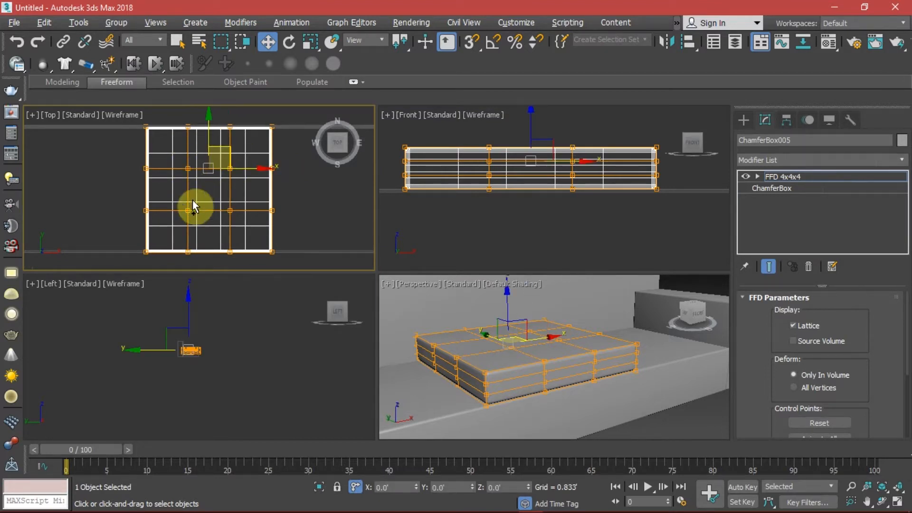
ctrl+click(192, 211)
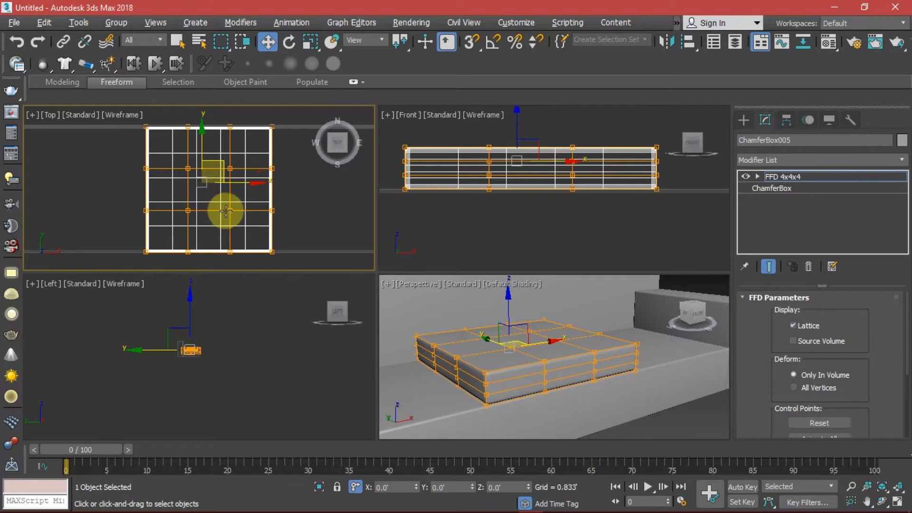
ctrl+click(229, 213)
right_click(578, 342)
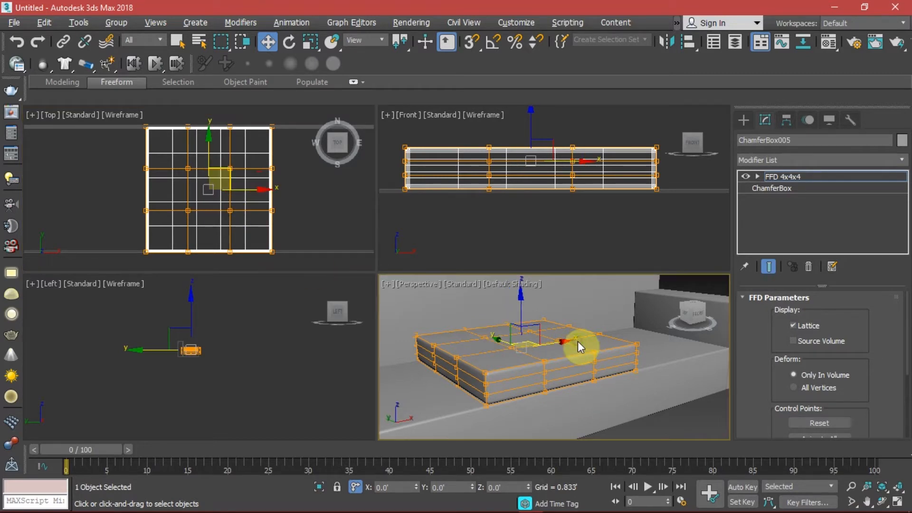
key(alt+w)
scroll(332, 251, up, 5)
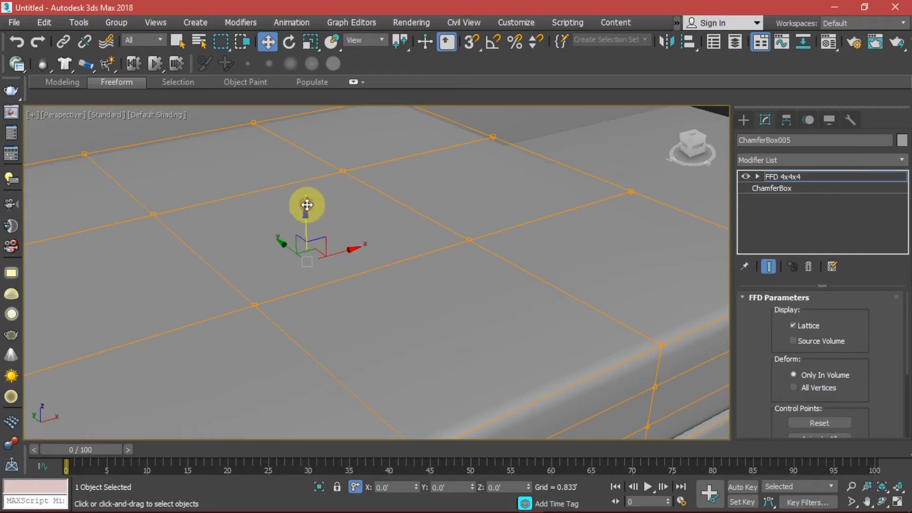
middle_drag(253, 279, 312, 261)
scroll(313, 261, down, 4)
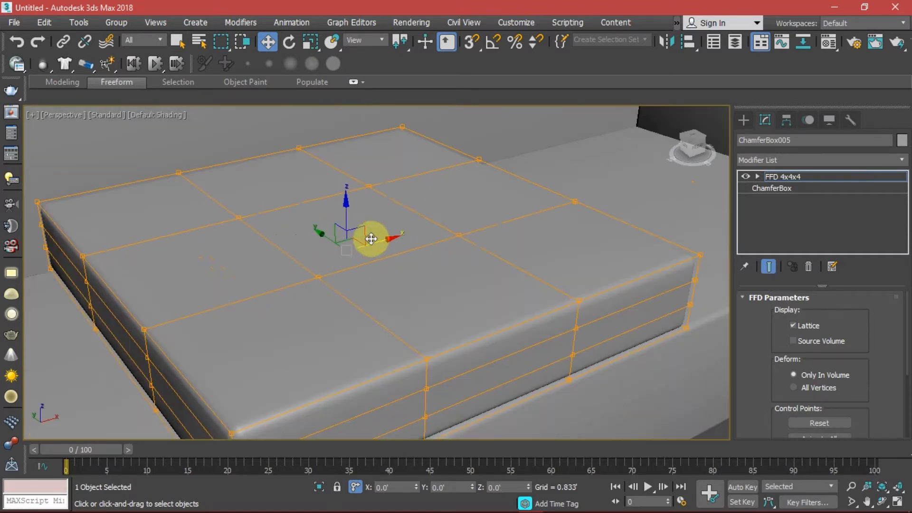
Step: Select the four inner control points on the cushion lattice's top face and raise them slightly to dome the cushion
click(367, 185)
ctrl+click(249, 220)
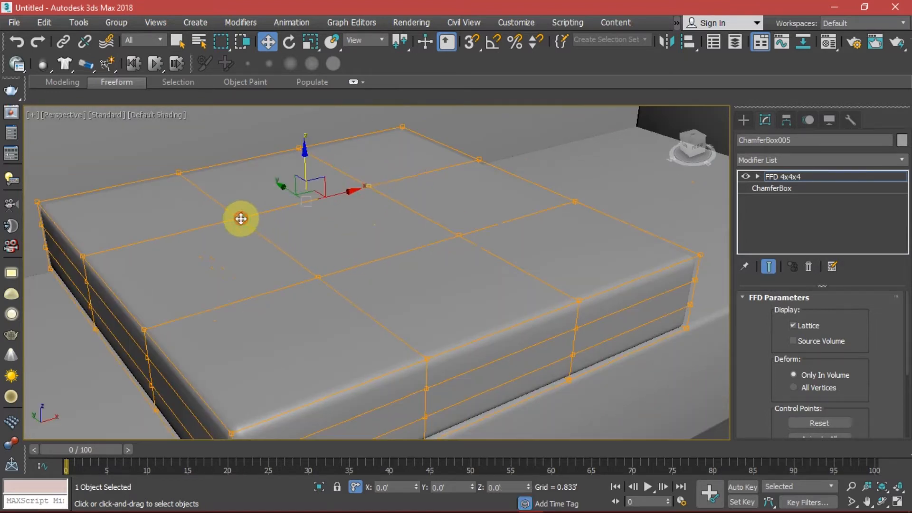
ctrl+click(317, 276)
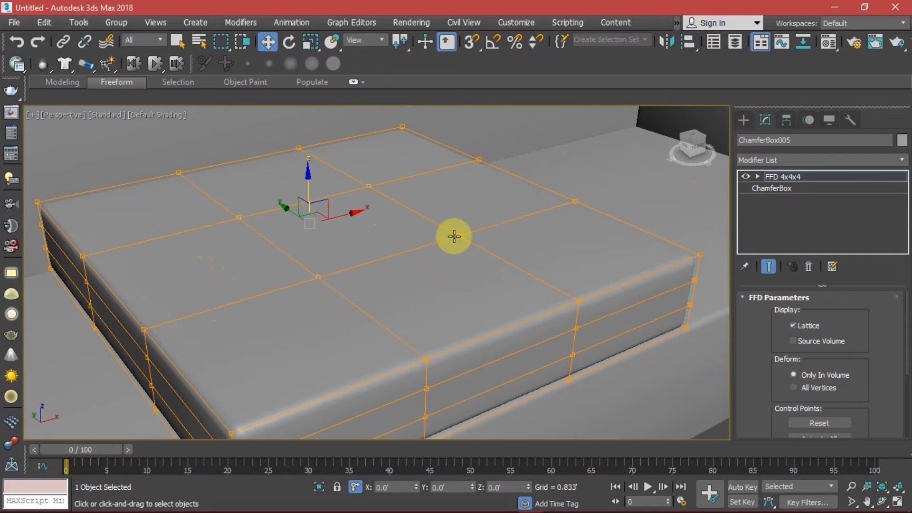
ctrl+click(459, 236)
drag(346, 187, 347, 164)
alt+middle_drag(414, 237, 372, 203)
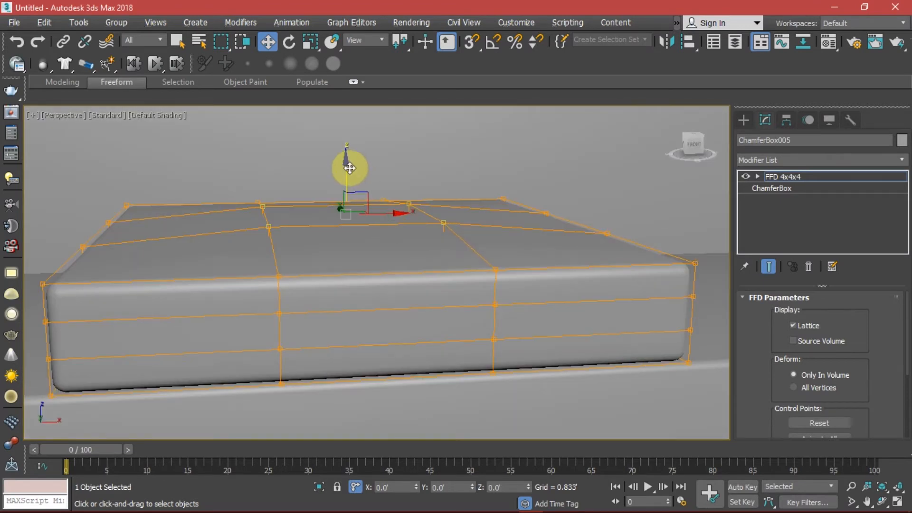
mouse_move(348, 163)
mouse_down()
mouse_move(347, 135)
mouse_move(357, 157)
mouse_up()
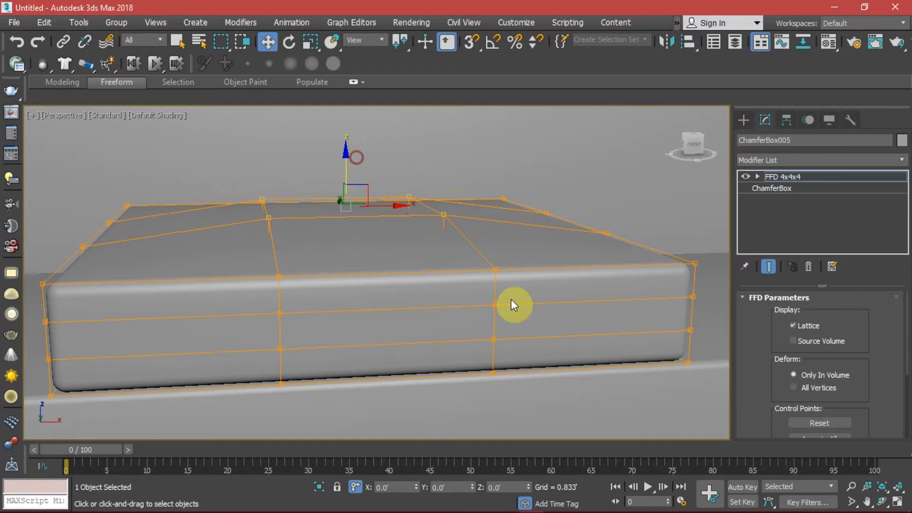
Step: Set the cushion box's length segments to 20, increase its width and height segments, and return to the FFD 4x4x4 modifier
click(807, 178)
click(809, 189)
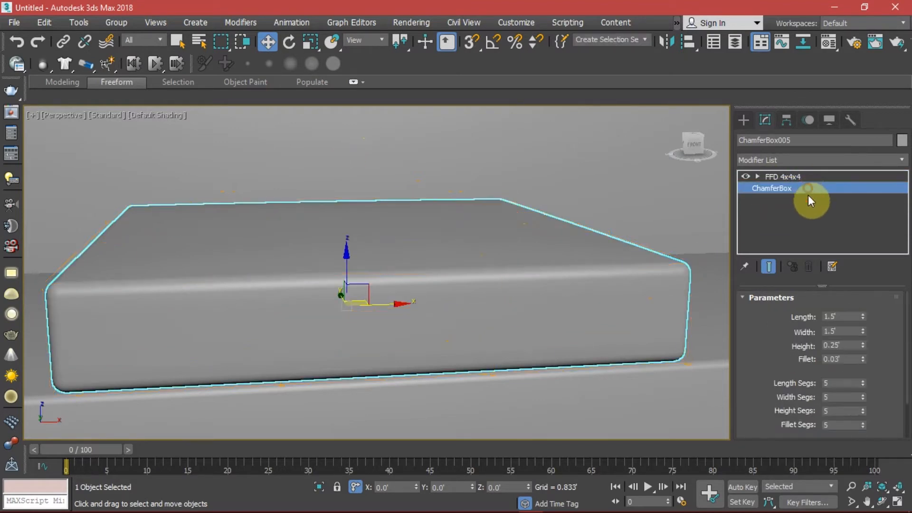
double_click(846, 383)
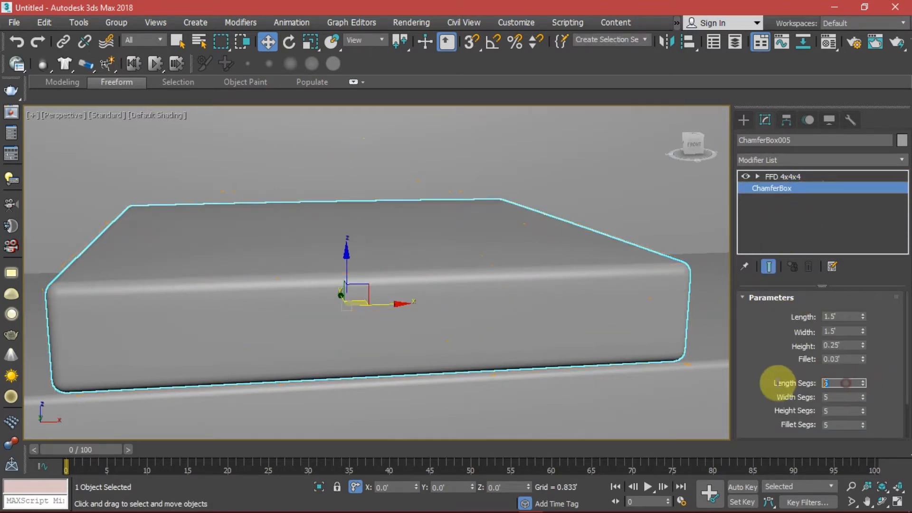
text(20)
key(Tab)
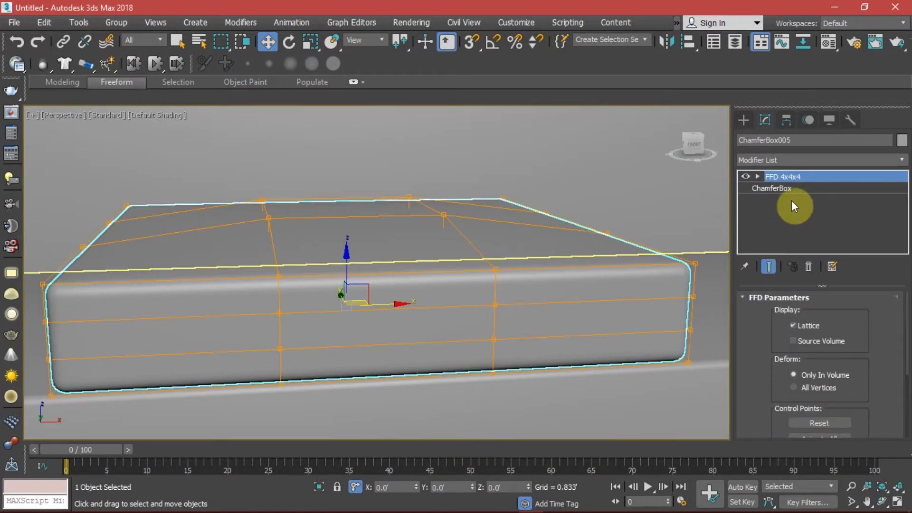
Step: Examine the cushion's domed shape from several angles and in the front view
alt+middle_drag(463, 297, 408, 296)
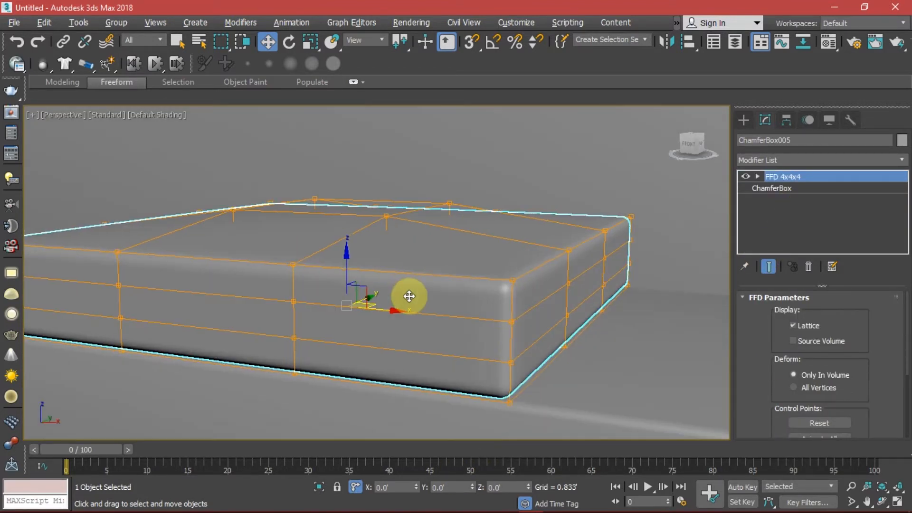
click(480, 309)
alt+middle_drag(480, 309, 425, 224)
key(alt+w)
middle_click(504, 178)
middle_drag(503, 178, 508, 187)
click(558, 231)
click(550, 171)
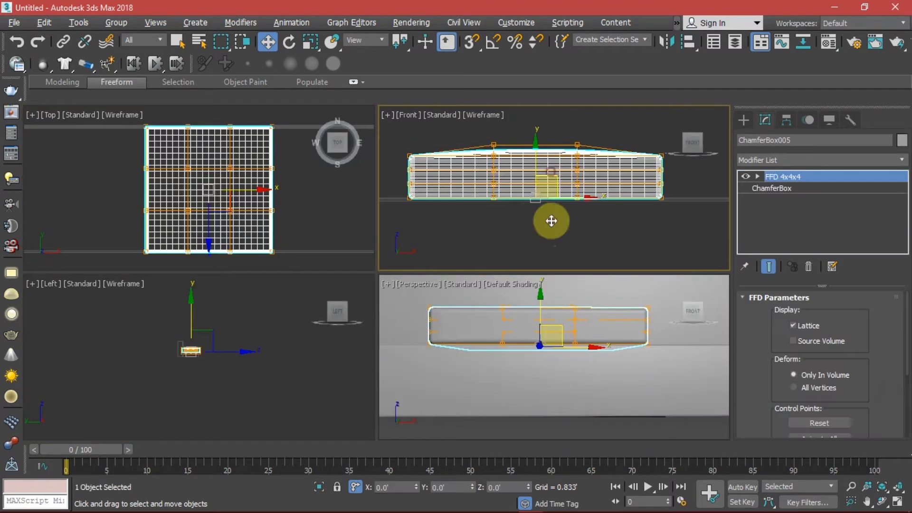
click(574, 125)
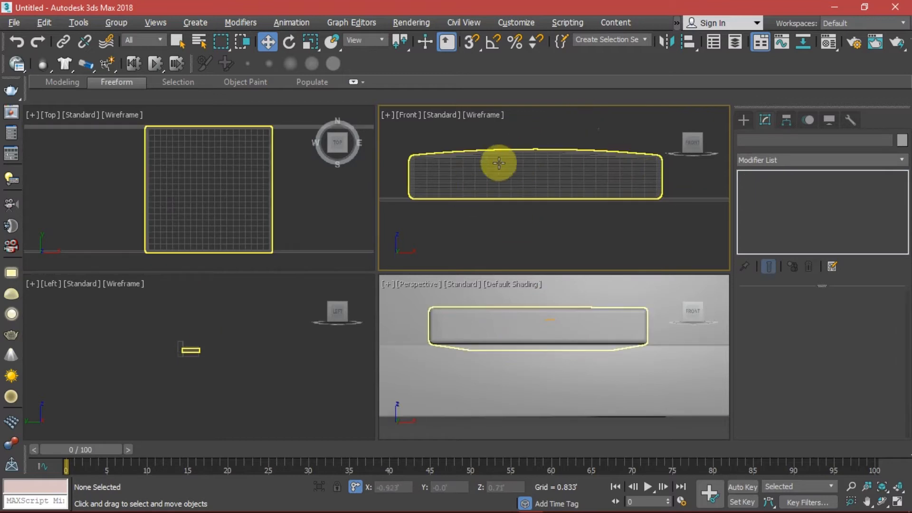
Step: Clone the middle cushion as an instance and offset the clone 1.5' along X
middle_drag(563, 322, 404, 230)
key(alt+w)
scroll(418, 312, down, 3)
click(403, 230)
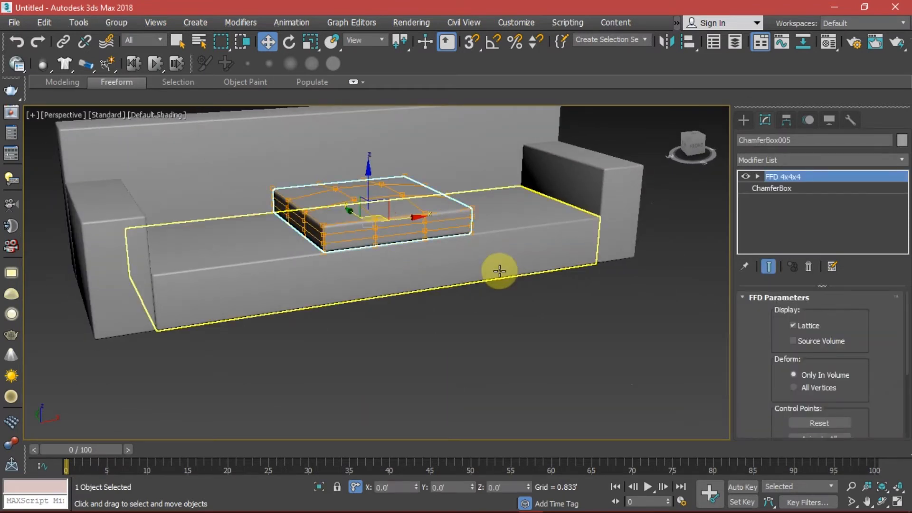
key(ctrl+v)
click(438, 311)
double_click(392, 487)
text(1.5)
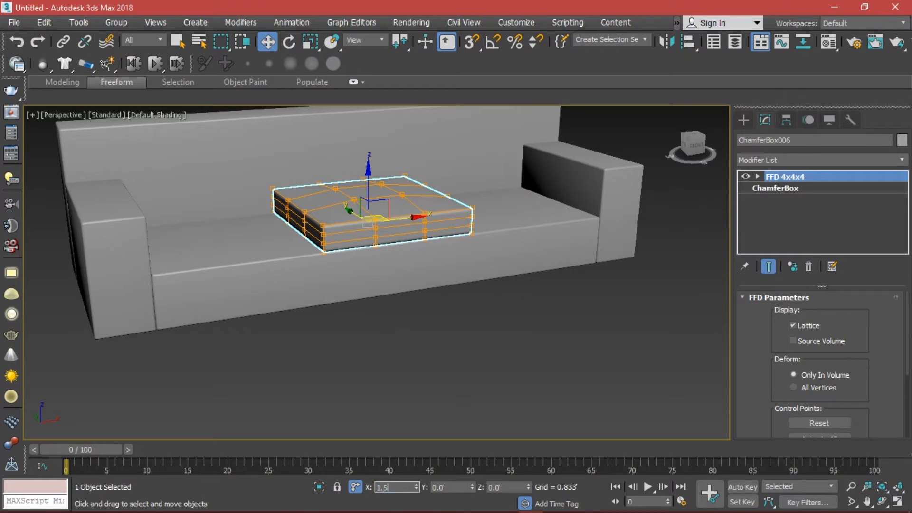
key(Return)
Step: Clone the middle cushion as another instance and offset this clone -1.5' along X
click(377, 229)
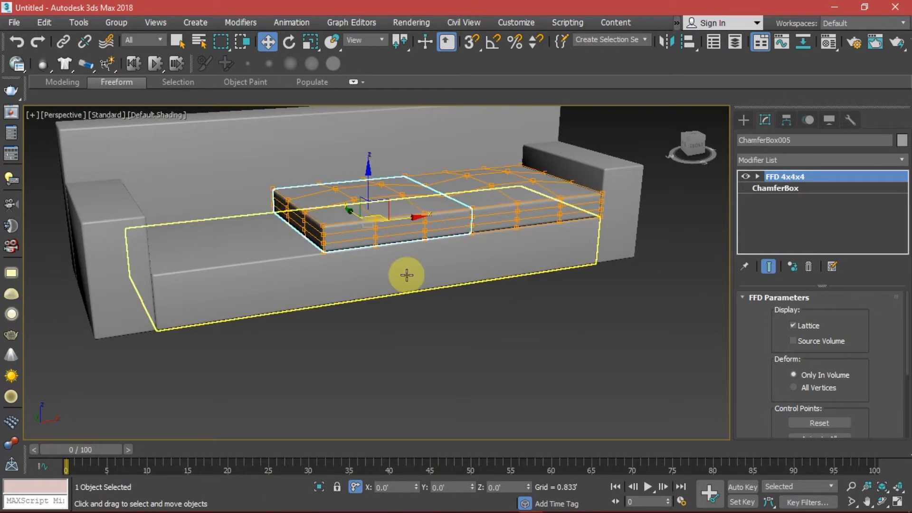
key(ctrl+v)
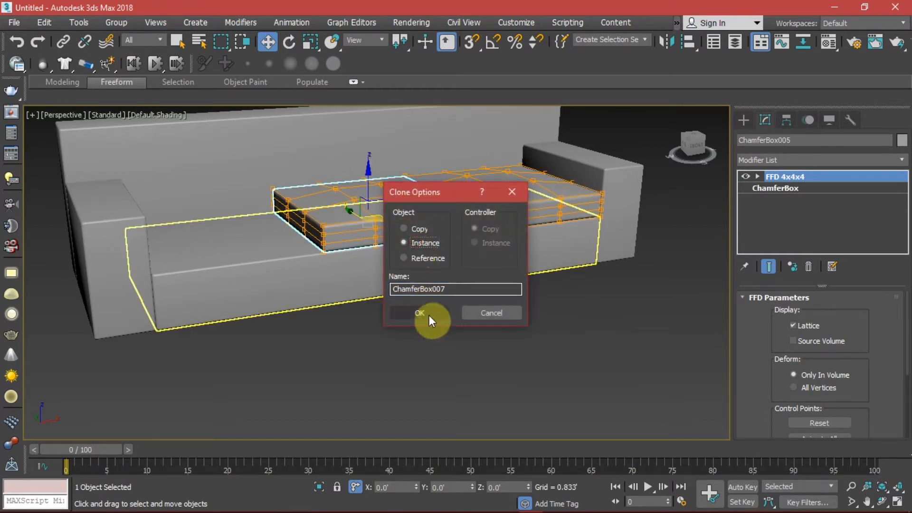
click(425, 313)
click(404, 486)
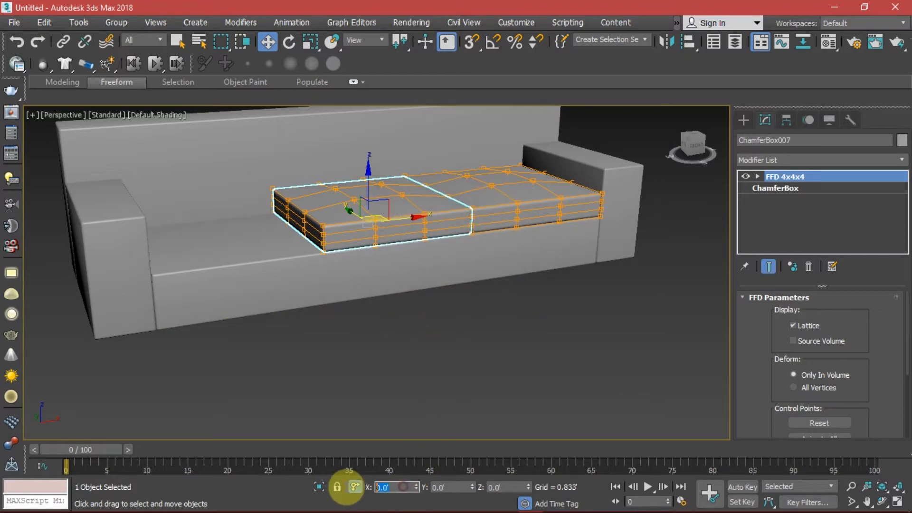
text(-1.5)
key(Return)
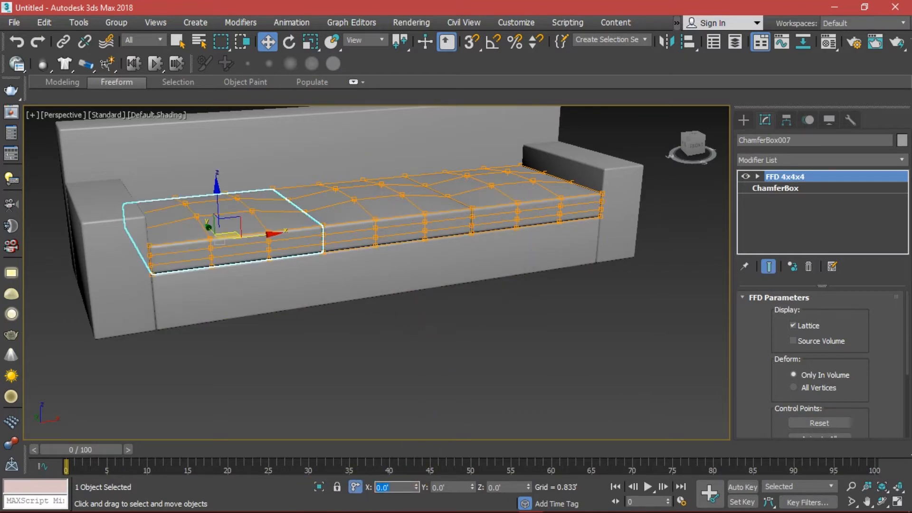
Step: Examine the three cushions on the sofa from the front, in shaded and wireframe display
click(423, 345)
alt+middle_drag(423, 344, 463, 278)
key(alt+w)
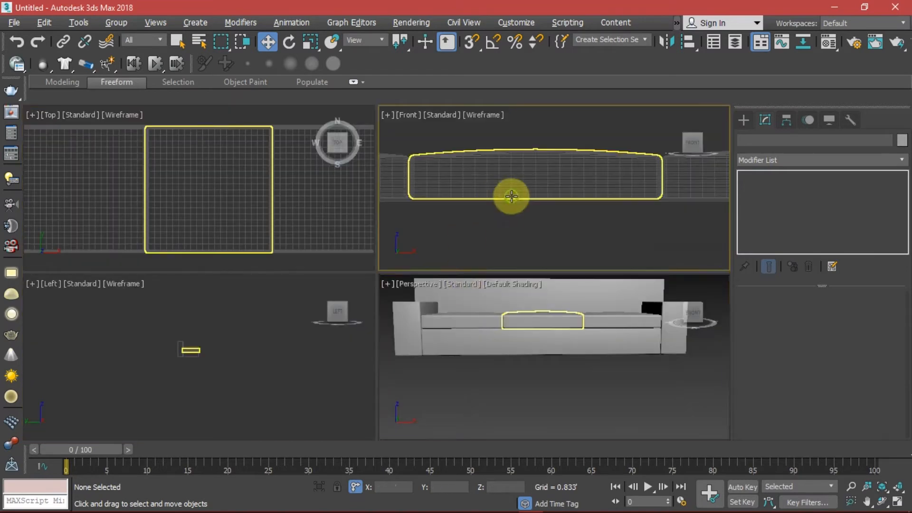
click(512, 206)
key(alt+w)
scroll(512, 206, down, 6)
alt+middle_drag(521, 318, 505, 332)
key(f)
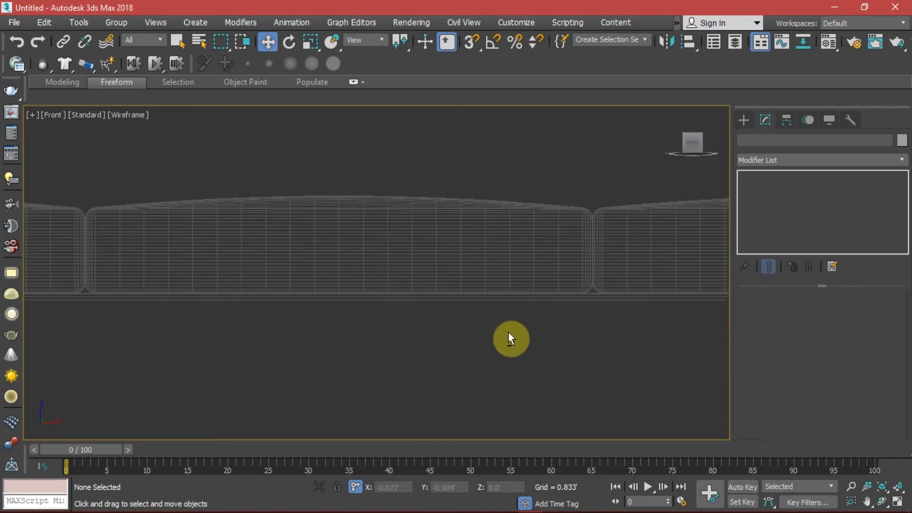
key(z)
key(alt+w)
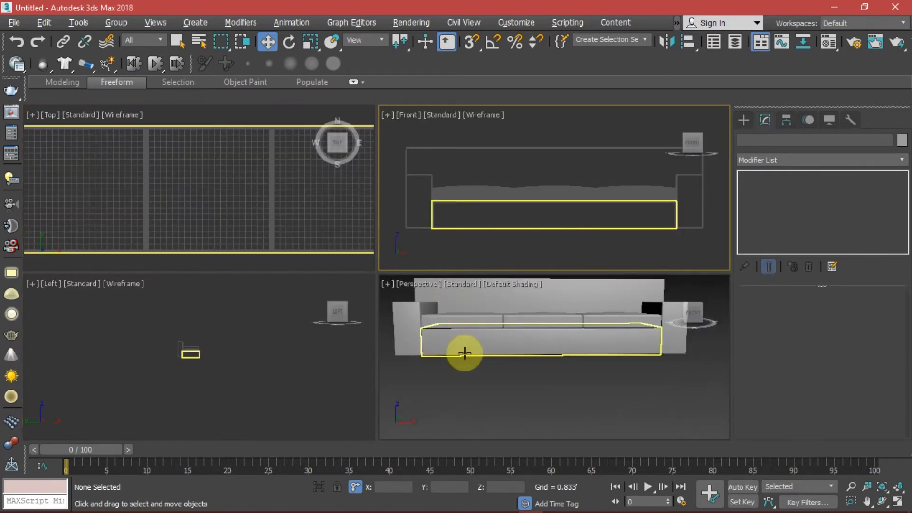
Step: Examine the joint between neighbouring cushions up close in the perspective view
click(490, 365)
key(alt+w)
scroll(489, 360, down, 3)
alt+middle_drag(488, 358, 519, 379)
scroll(508, 346, up, 5)
scroll(416, 287, up, 3)
scroll(415, 288, up, 3)
scroll(441, 230, down, 2)
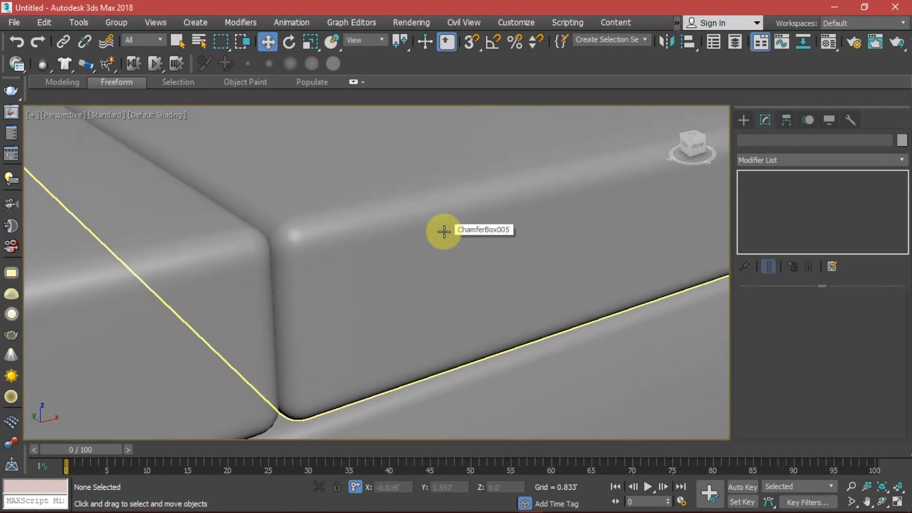
scroll(444, 232, down, 5)
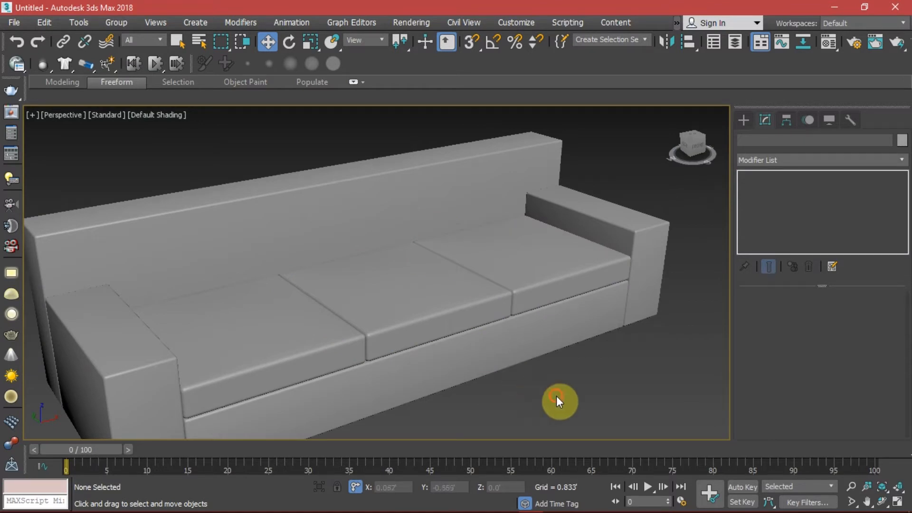
Step: Select the middle cushion to inspect its FFD lattice, and review the whole sofa with nothing selected
click(436, 293)
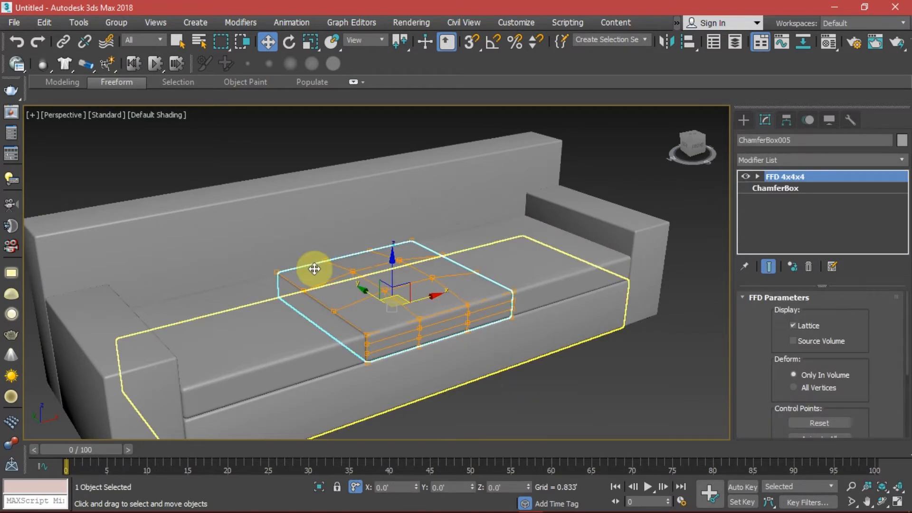
scroll(391, 305, up, 5)
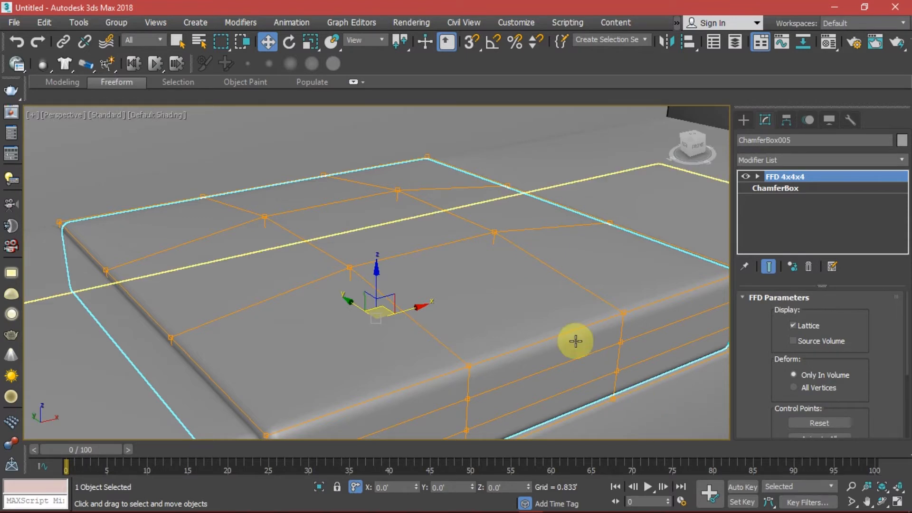
scroll(485, 304, down, 6)
scroll(486, 303, up, 3)
click(604, 378)
scroll(499, 342, down, 2)
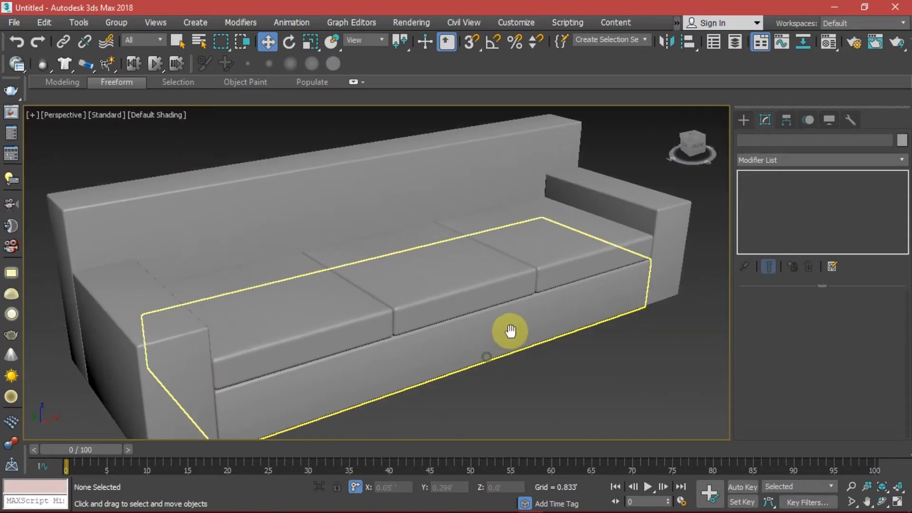
scroll(499, 347, down, 3)
mouse_move(441, 300)
alt+middle_down()
mouse_move(428, 310)
mouse_move(442, 318)
alt+middle_up()
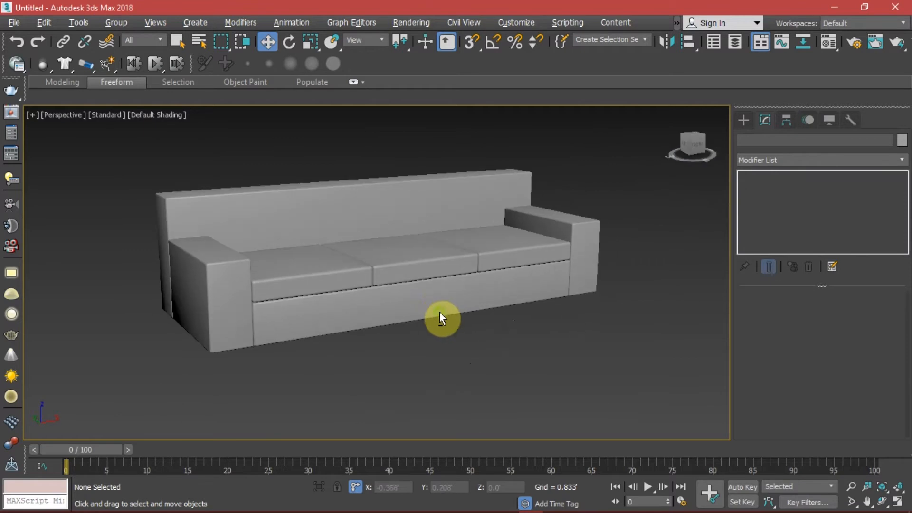
Step: Select all seven sofa parts in the front view and group them under the name Sofa
key(alt+w)
key(alt+w)
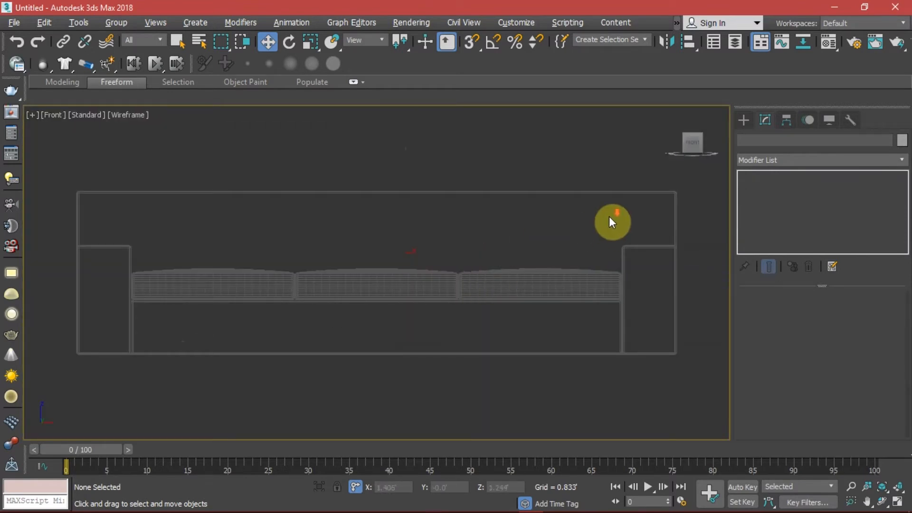
drag(689, 350, 233, 196)
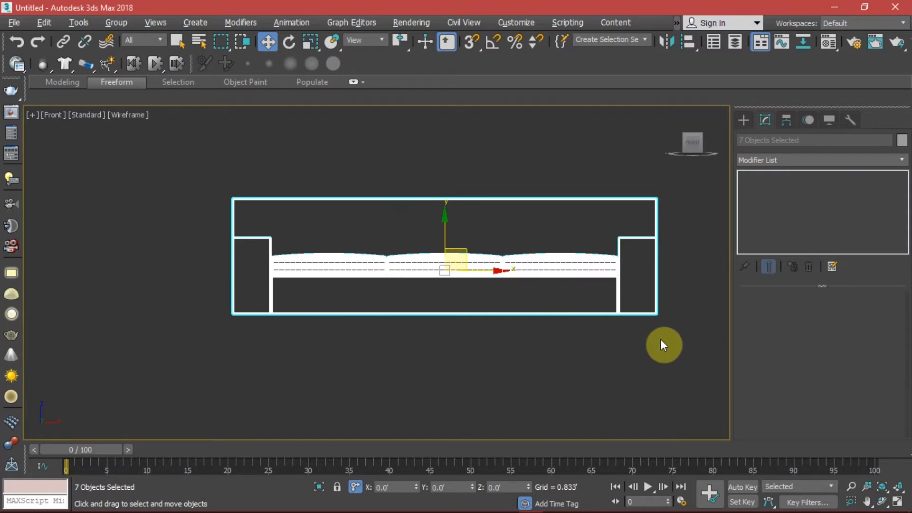
click(115, 24)
click(119, 47)
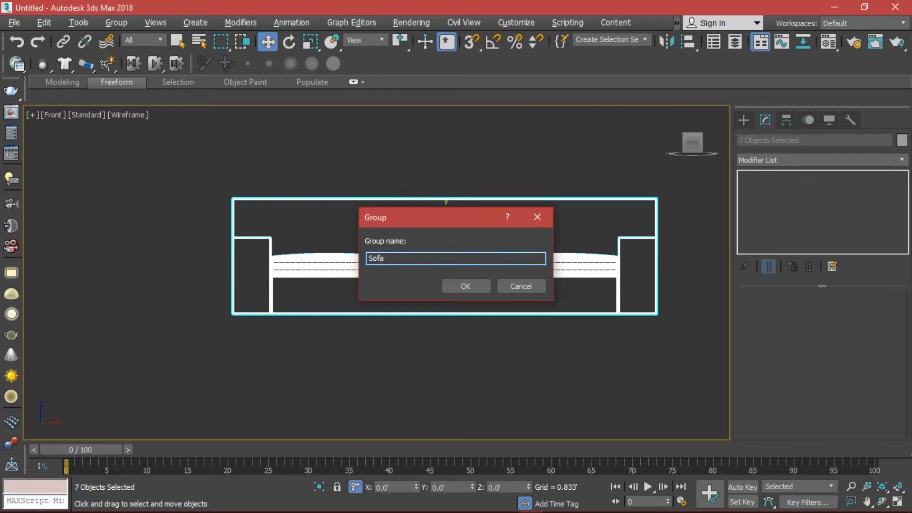
key(Return)
click(521, 369)
middle_drag(533, 264, 518, 261)
scroll(517, 260, up, 3)
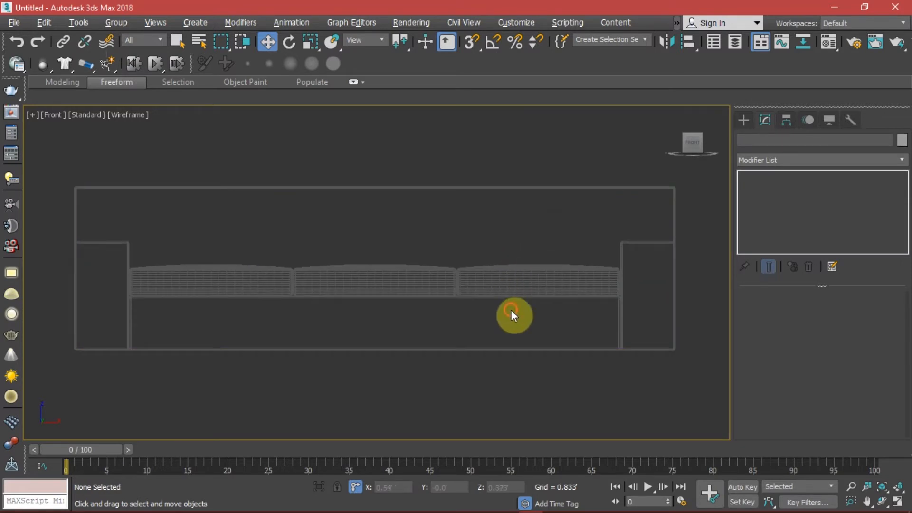
Step: Raise the sofa body group 3 inches along Z and deselect it in the perspective view
key(alt+w)
click(540, 347)
key(alt+w)
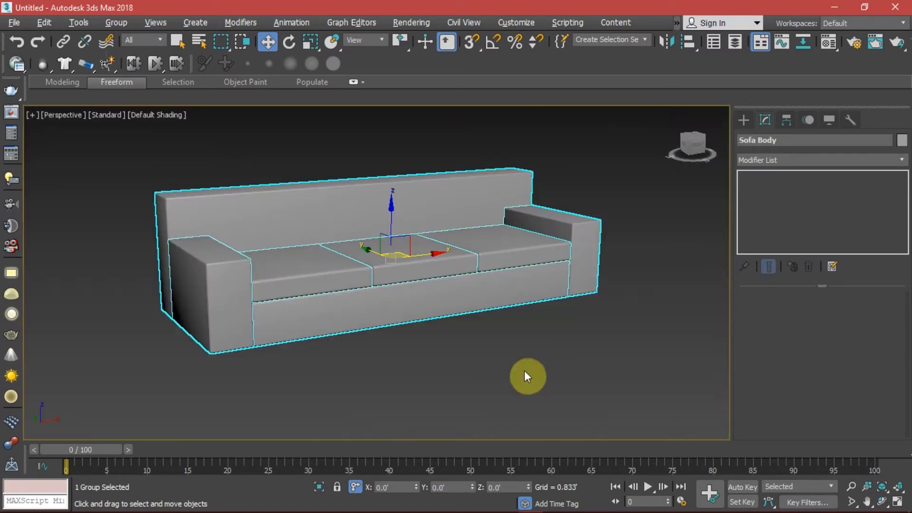
double_click(503, 485)
text(3)
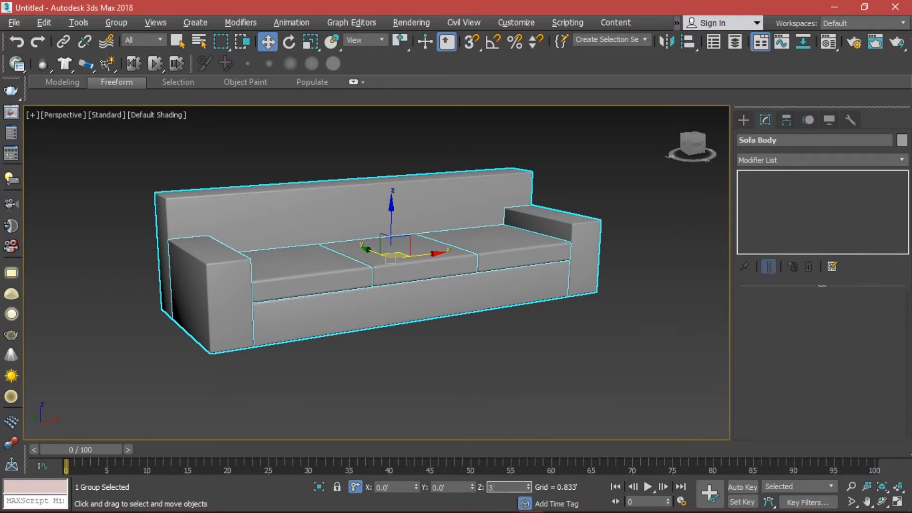
key(Return)
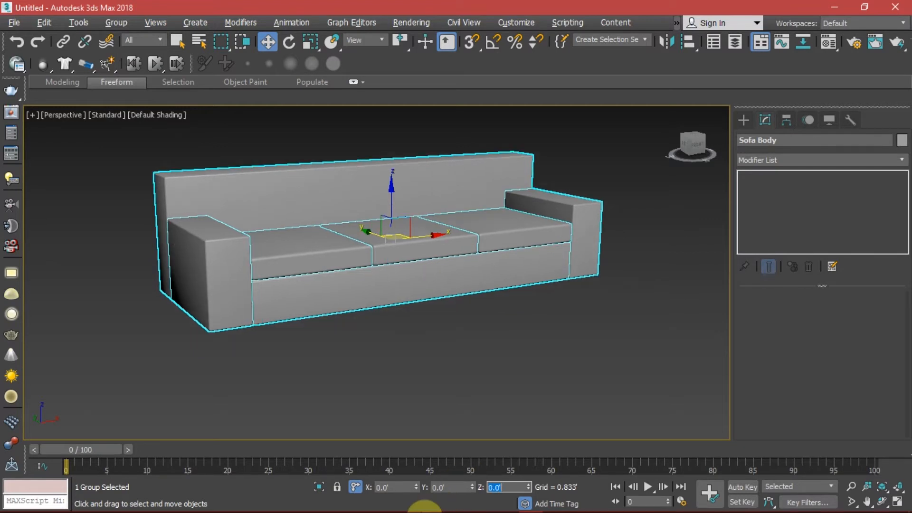
click(466, 392)
alt+middle_drag(428, 359, 388, 353)
key(g)
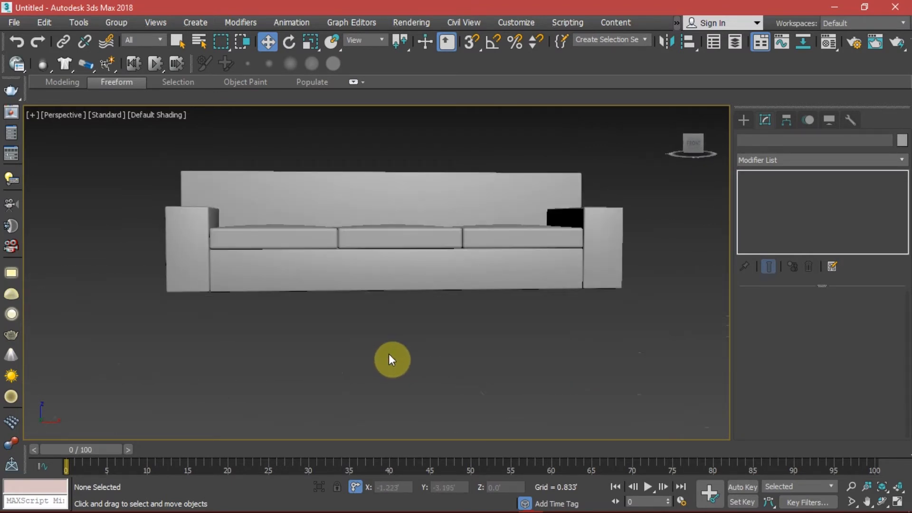
Step: In the top view, create a standard-primitive cone near the front end of the sofa's left armrest, with Radius 2 about 0.225'
key(alt+w)
click(166, 216)
key(alt+w)
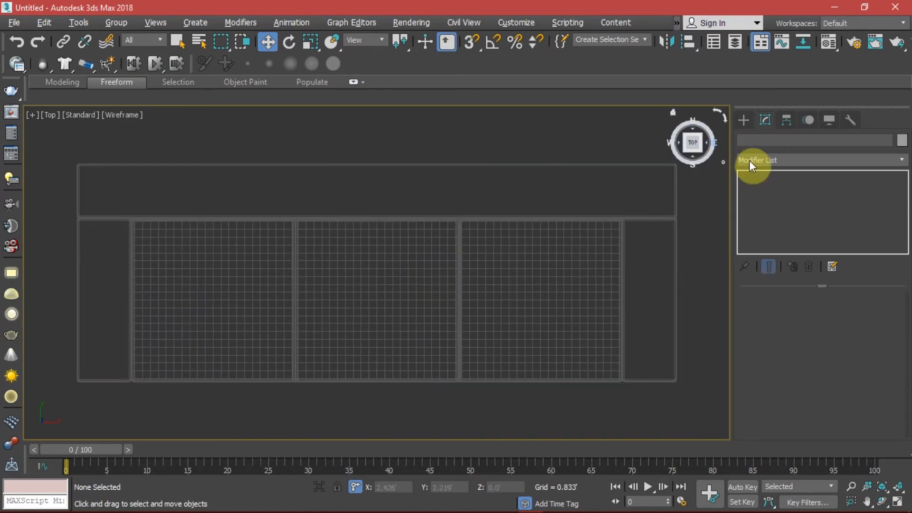
click(744, 119)
click(768, 160)
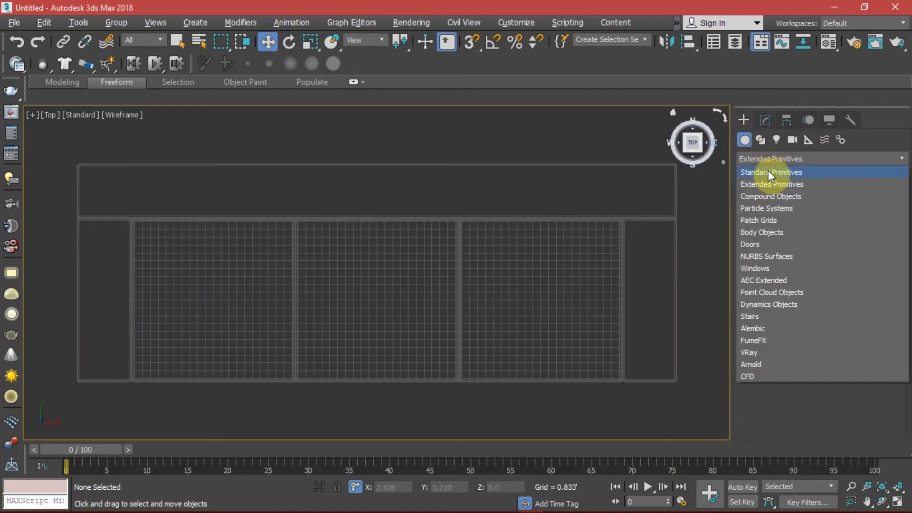
click(769, 172)
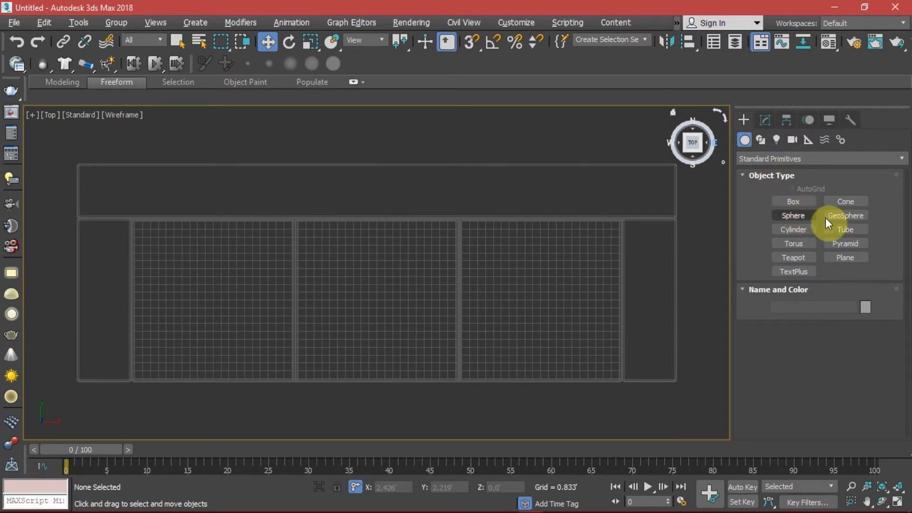
click(846, 201)
scroll(129, 291, up, 5)
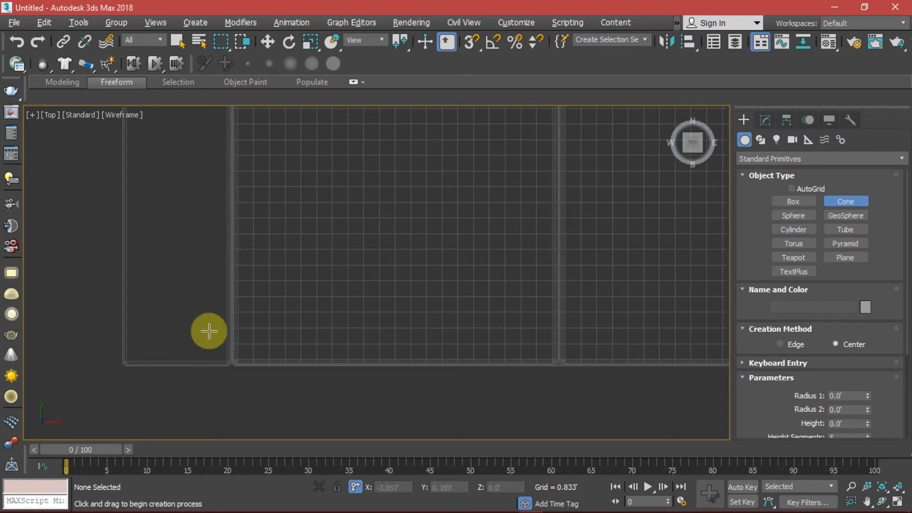
drag(178, 325, 188, 335)
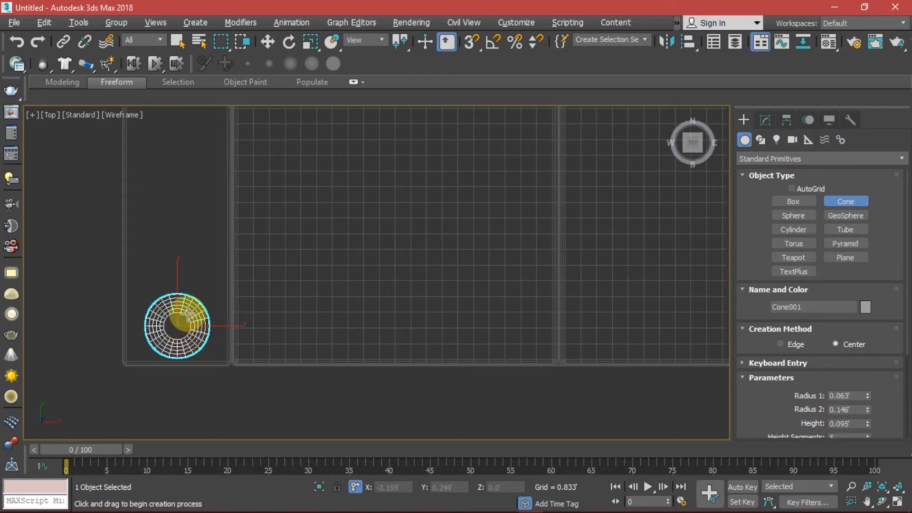
click(197, 280)
right_click(198, 287)
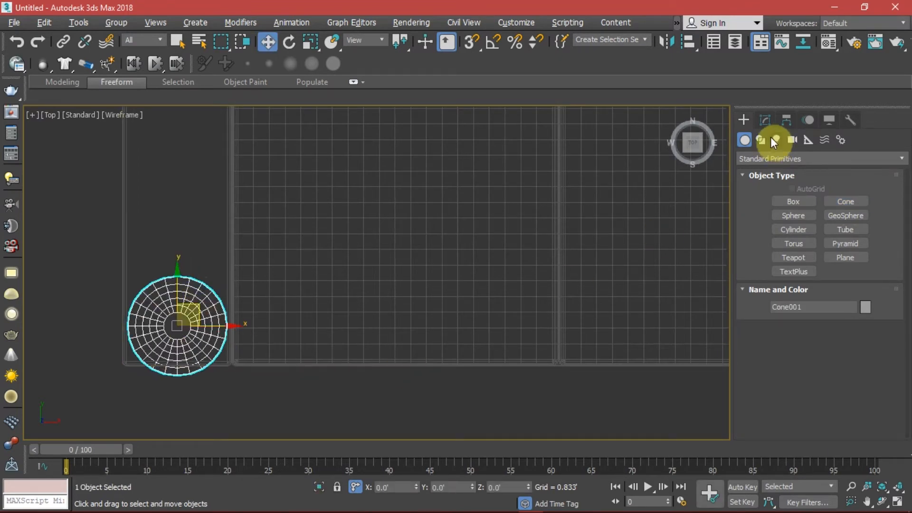
Step: Set the cone's Radius 1 to 2 inches and Radius 2 to 1 inch, viewing it up close in perspective
click(764, 120)
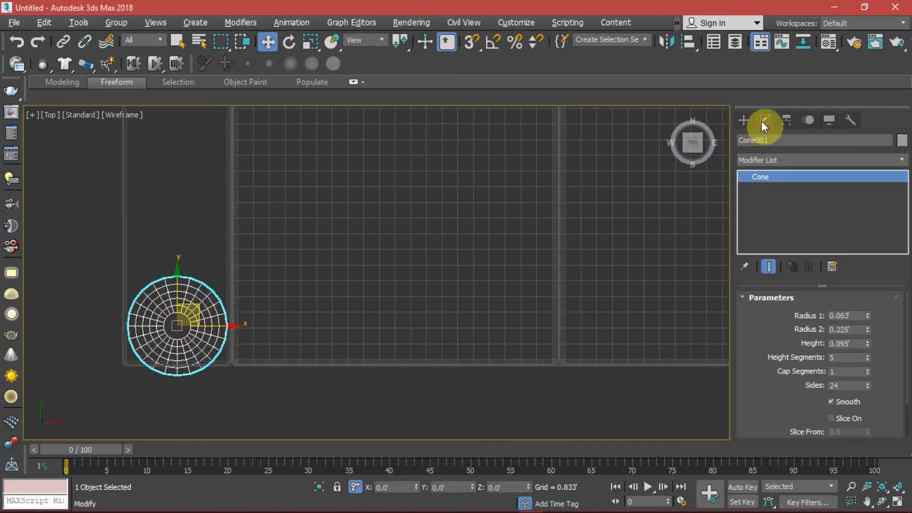
double_click(859, 315)
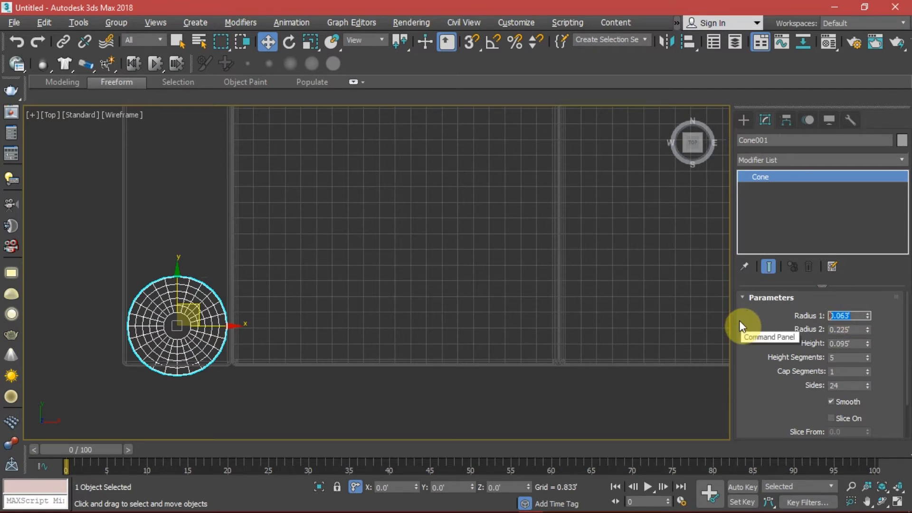
text(2)
key(Tab)
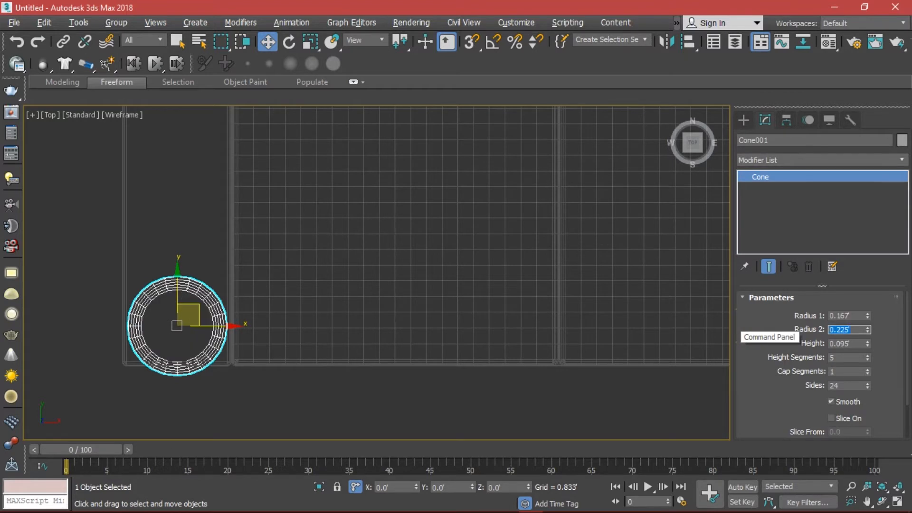
middle_click(708, 227)
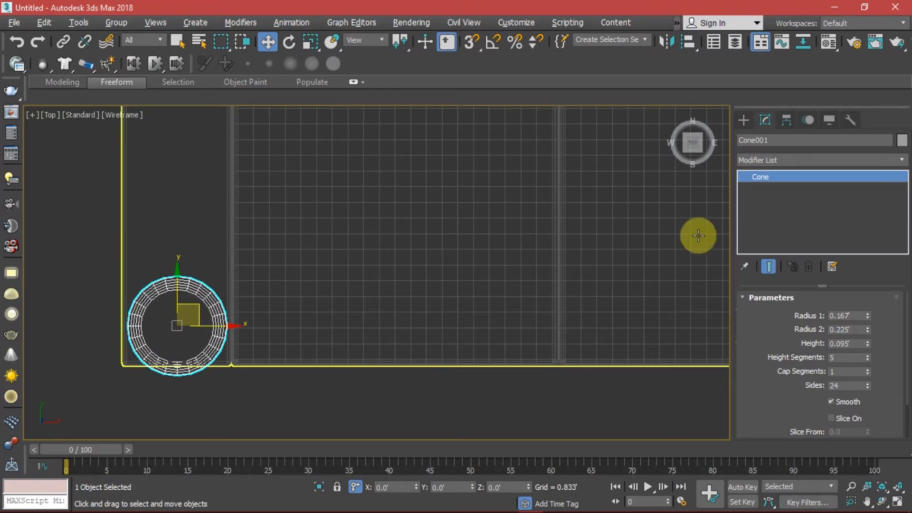
key(alt+w)
scroll(601, 378, up, 3)
key(z)
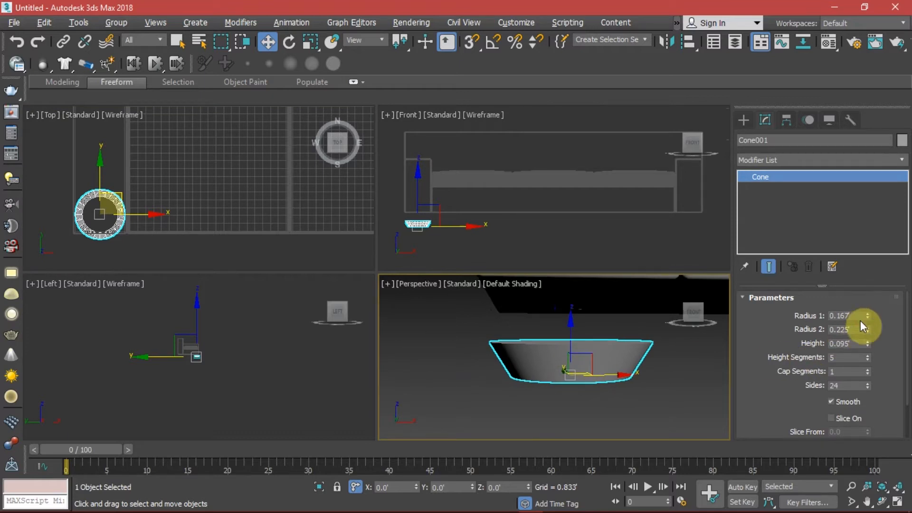
drag(859, 315, 769, 317)
text(2)
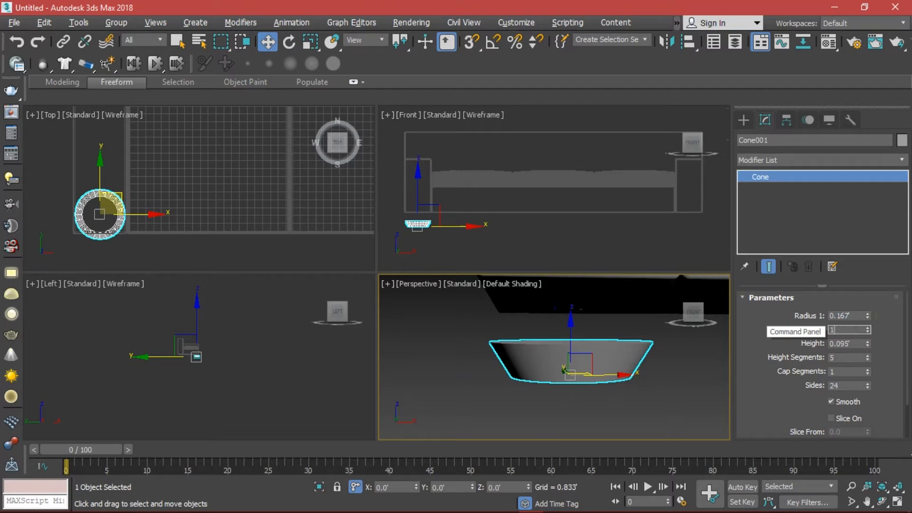
key(Return)
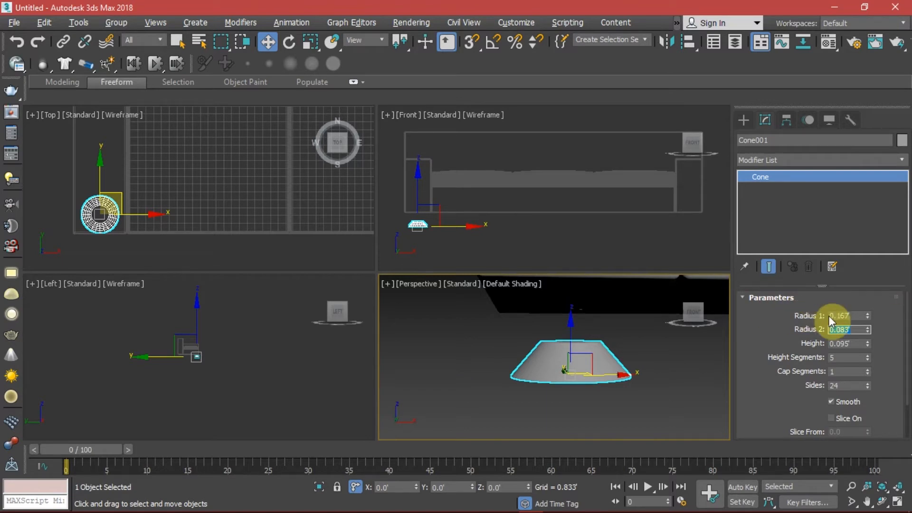
Step: Set the cone's Radius 1 to 1 inch and Radius 2 to 2 inches so it tapers downward
click(859, 316)
drag(859, 316, 787, 316)
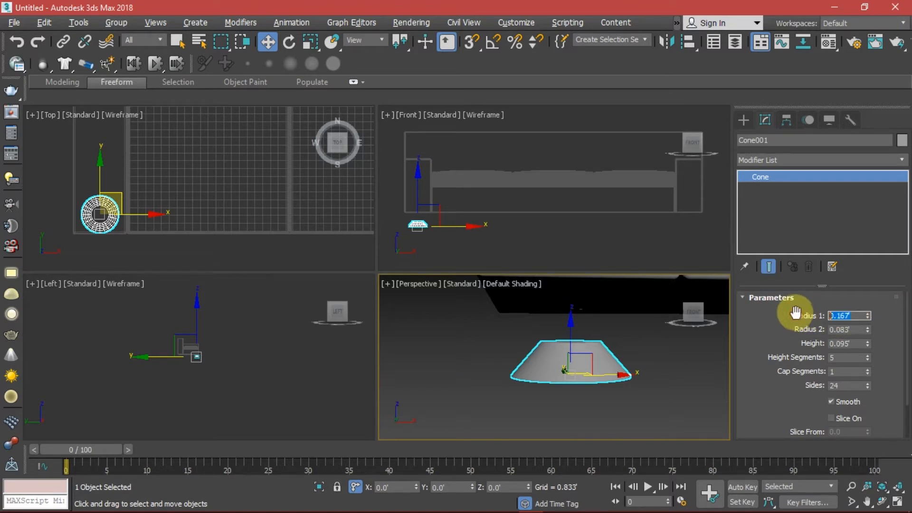
text(1)
key(Tab)
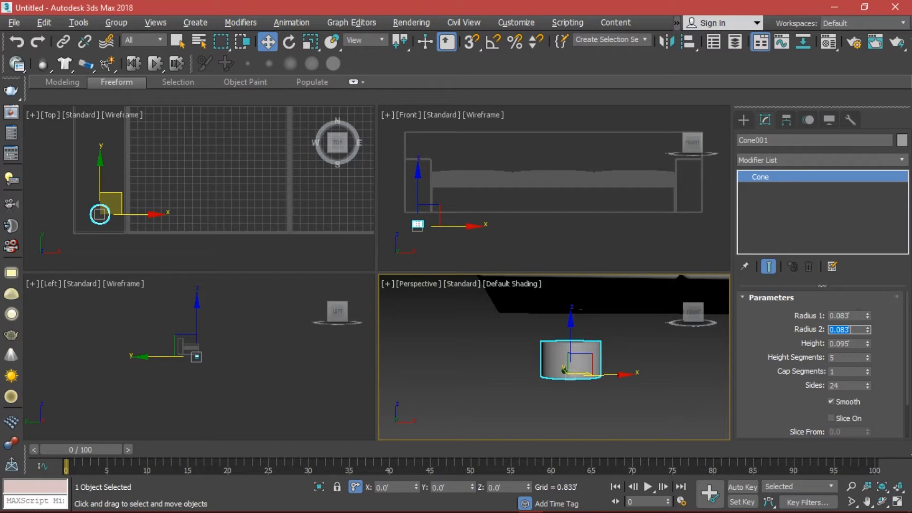
text(2)
key(Return)
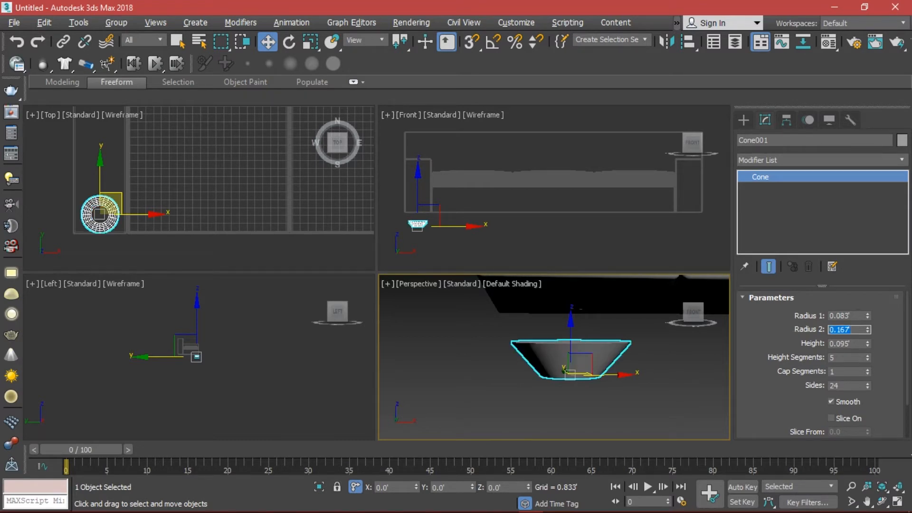
Step: Set the cone's height to 3 inches and check its fit against the sofa's underside
click(853, 343)
text(3)
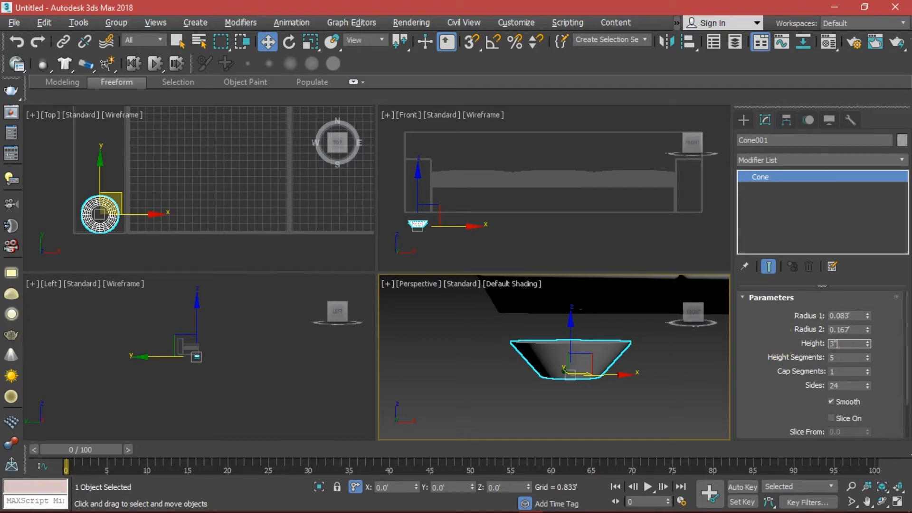
key(Return)
click(671, 421)
scroll(618, 355, up, 3)
alt+middle_drag(617, 356, 629, 417)
click(597, 403)
click(629, 418)
scroll(578, 381, up, 3)
alt+middle_drag(583, 381, 558, 361)
click(557, 362)
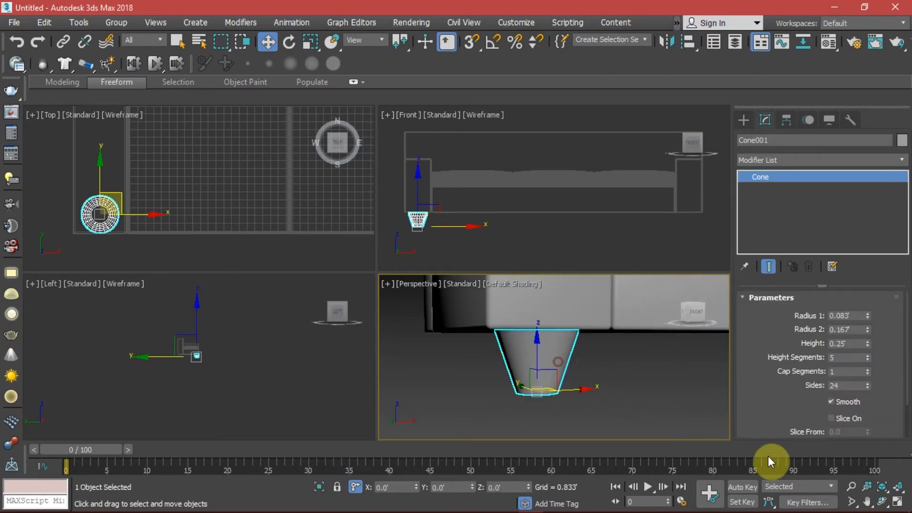
Step: Increase the cone leg's sides to 30 and deselect it
click(655, 380)
click(525, 356)
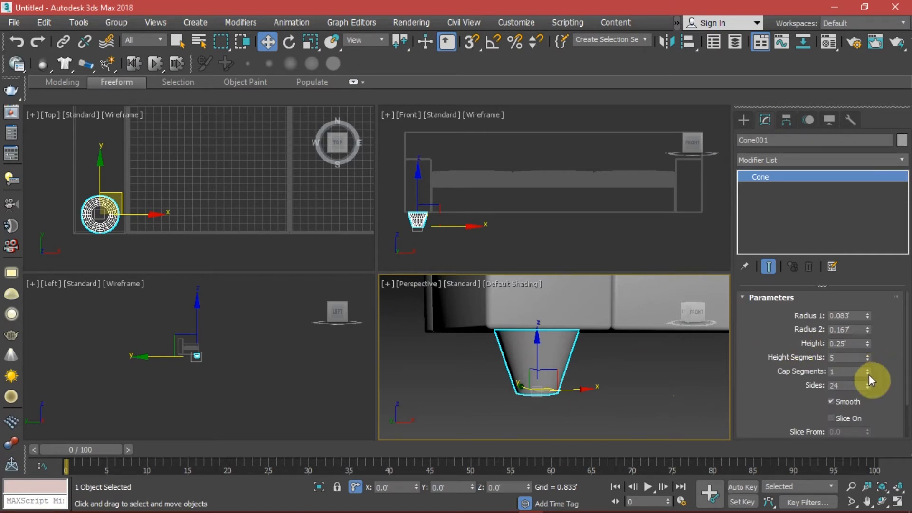
double_click(852, 386)
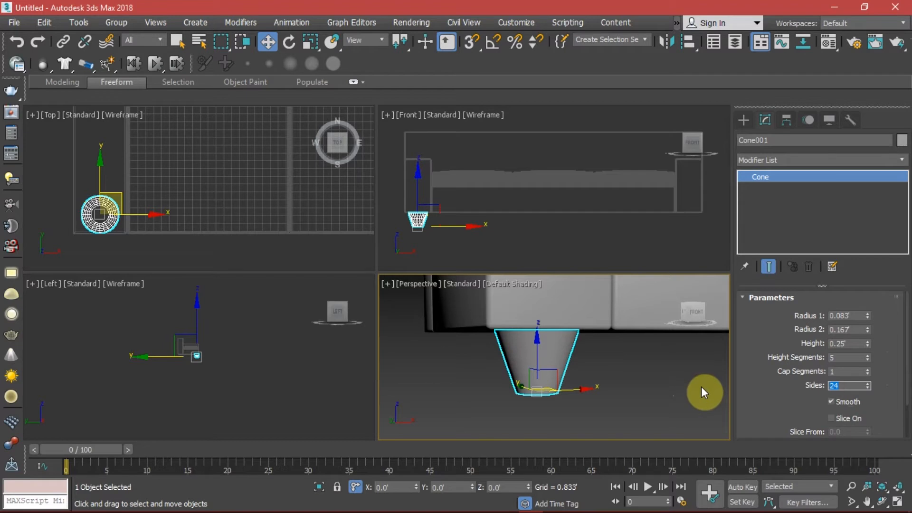
text(30)
key(Return)
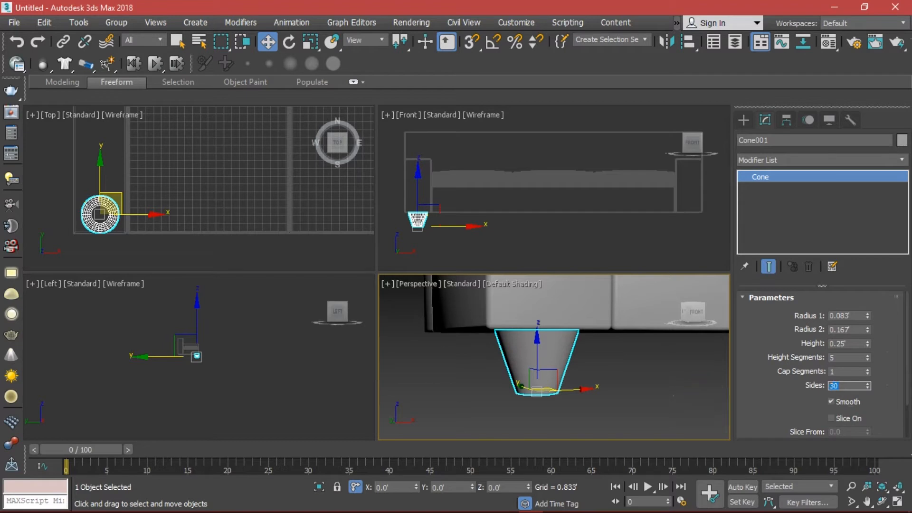
click(637, 358)
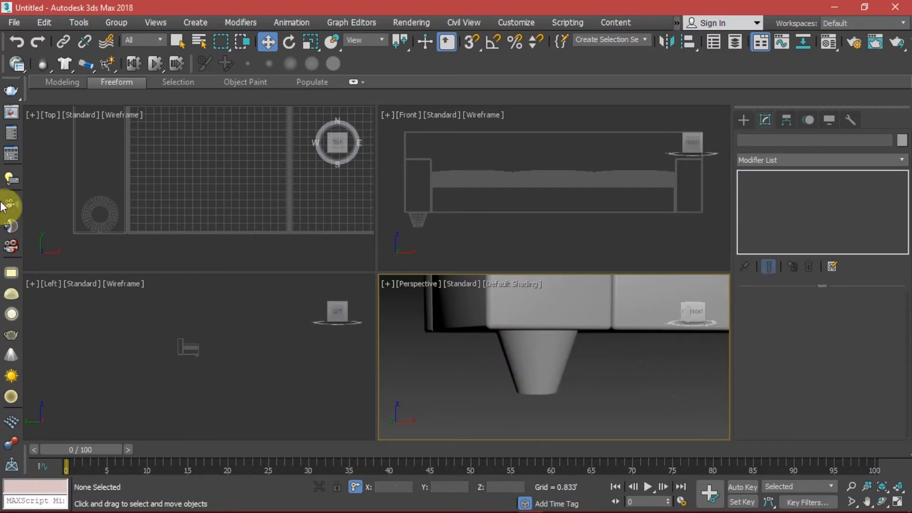
Step: In the top view, move the cone leg slightly back along Y, away from the armrest's front edge
click(101, 210)
key(z)
key(alt+w)
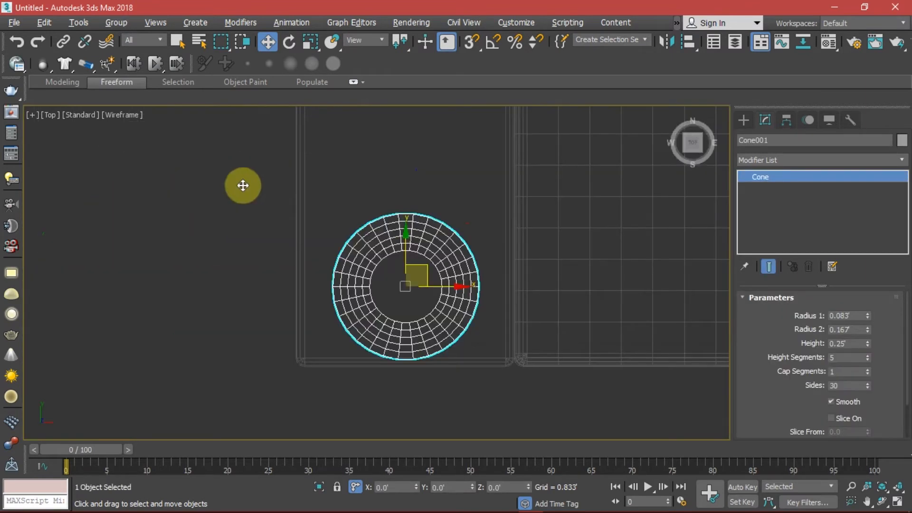
scroll(416, 268, up, 3)
scroll(401, 261, down, 3)
drag(401, 260, 401, 226)
scroll(453, 230, down, 5)
scroll(481, 228, down, 2)
middle_drag(481, 228, 388, 300)
scroll(436, 273, up, 1)
scroll(413, 287, up, 1)
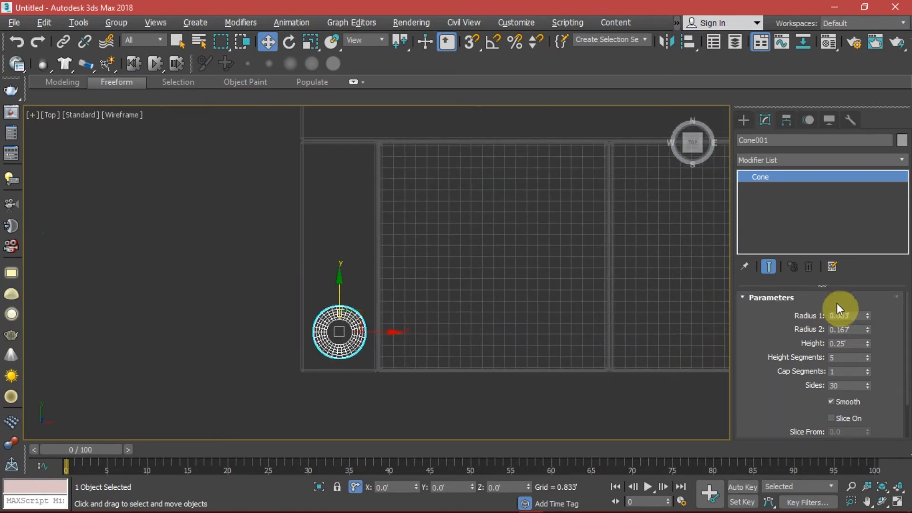
Step: Try a Radius 1 of 1.5 inches on the cone leg, compare it in perspective, and undo the change
drag(854, 315, 769, 317)
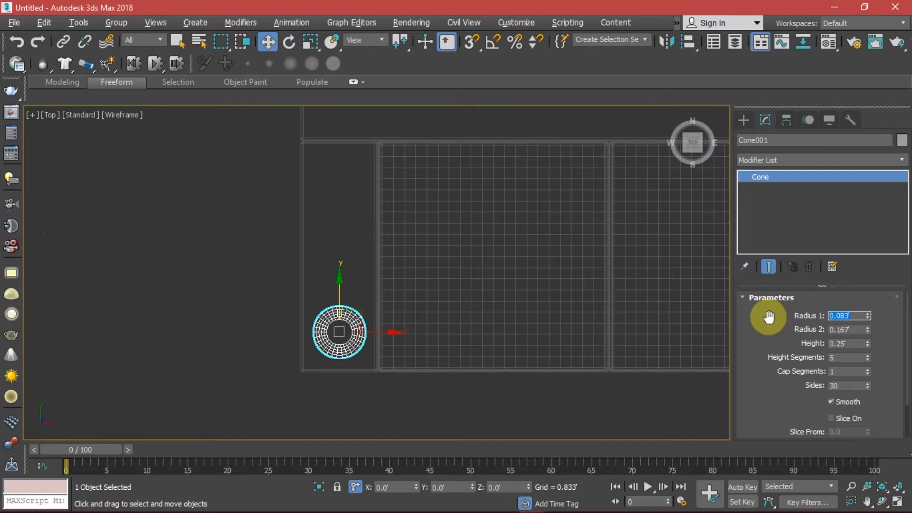
text(1.5)
key(Return)
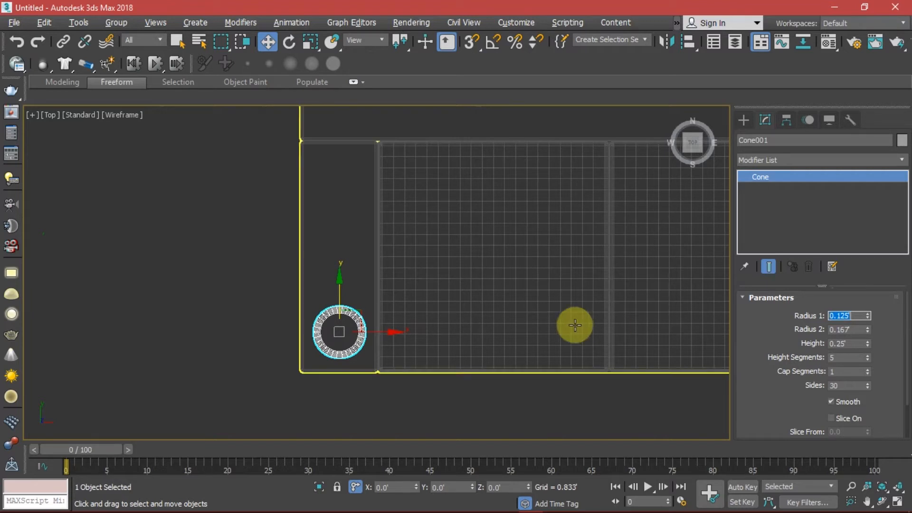
key(alt+w)
click(520, 371)
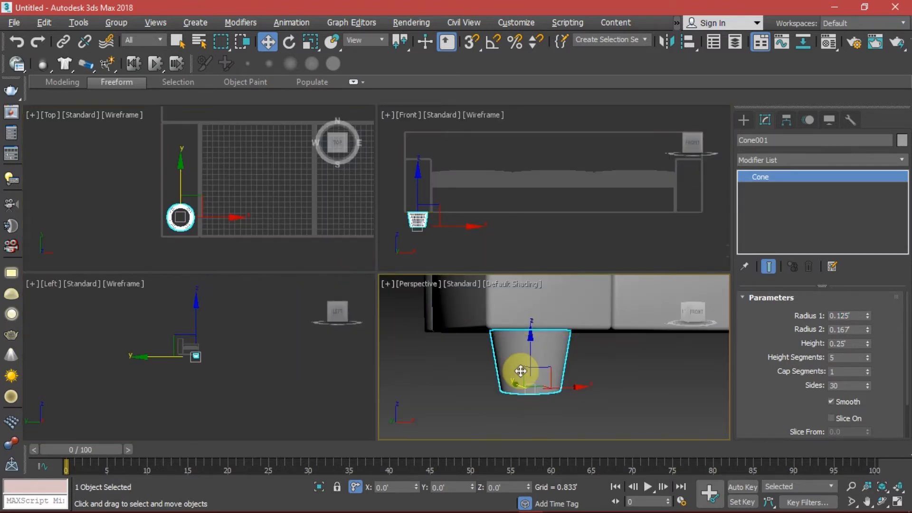
key(ctrl+z)
key(ctrl+z)
Step: Set the cone leg's Radius 2 to 1.5 inches
click(856, 329)
drag(860, 330, 788, 328)
text(1.)
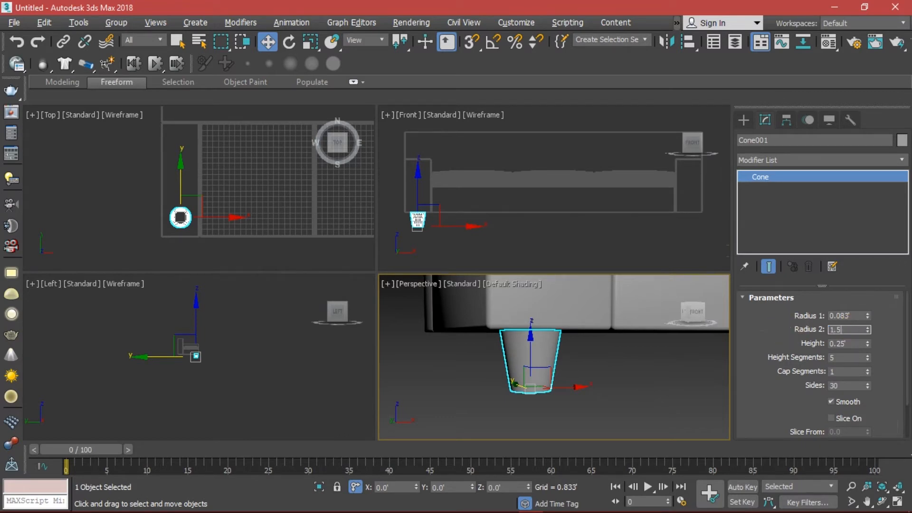
text(5)
key(Return)
click(789, 328)
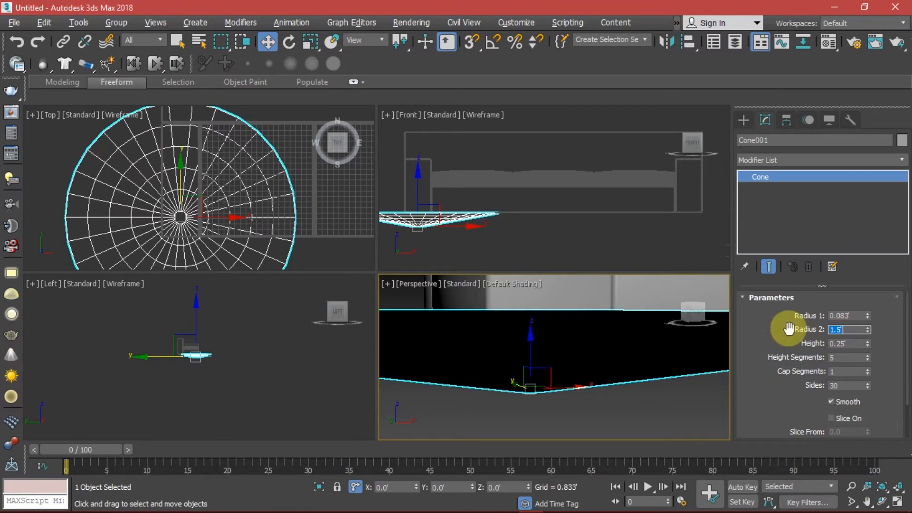
text(1.)
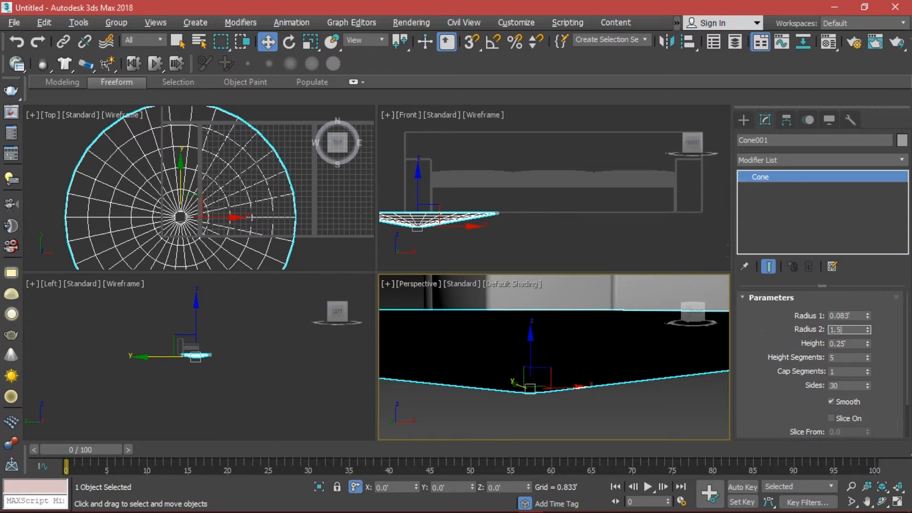
key(Return)
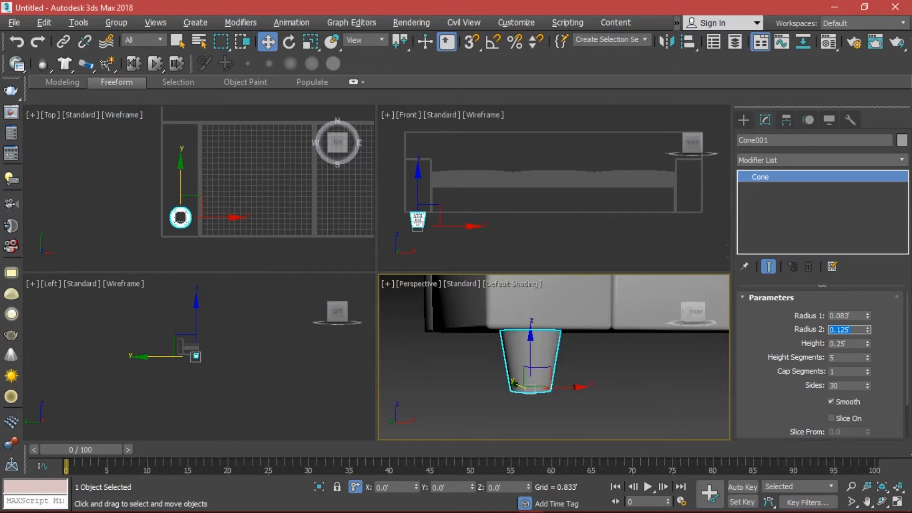
Step: In the top view, copy the cone leg as an instance along Y to the sofa's back corner
click(609, 382)
click(530, 366)
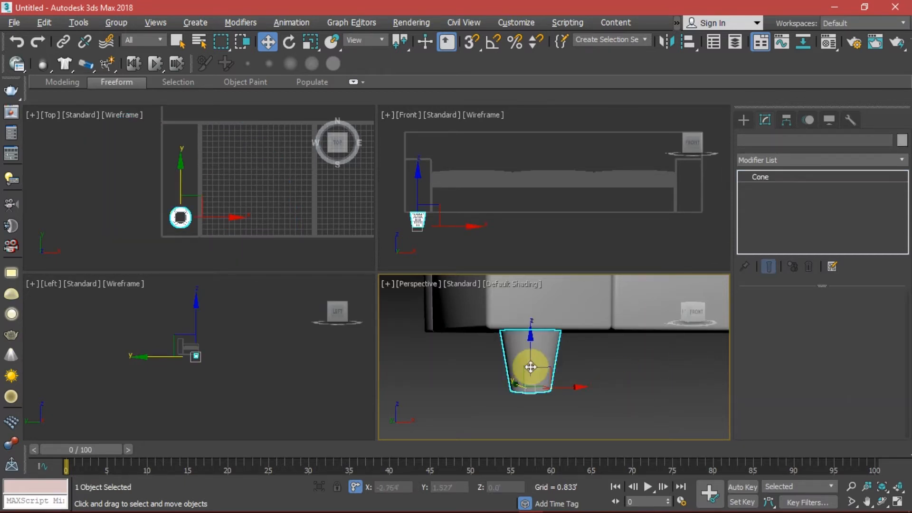
click(617, 368)
alt+middle_drag(577, 392, 525, 370)
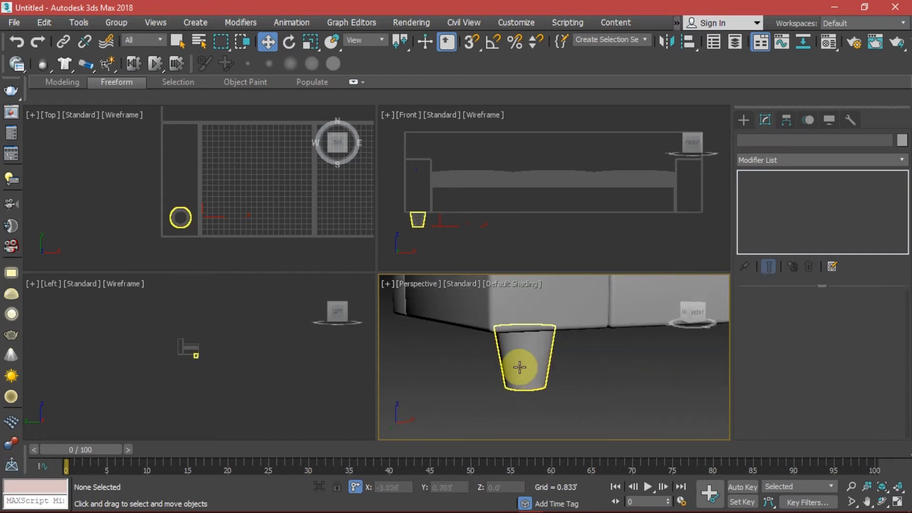
click(526, 371)
middle_drag(199, 176, 202, 208)
key(alt+w)
middle_drag(312, 299, 311, 208)
middle_drag(378, 194, 347, 256)
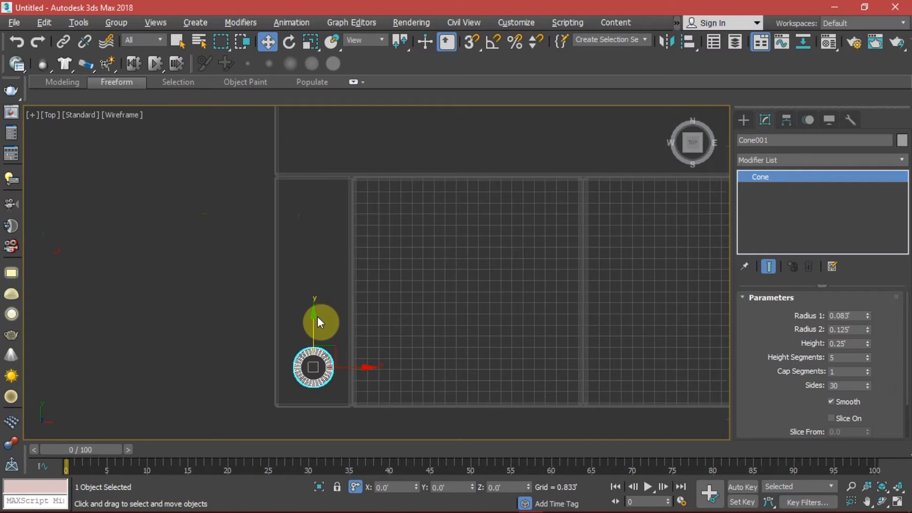
shift+drag(314, 323, 305, 94)
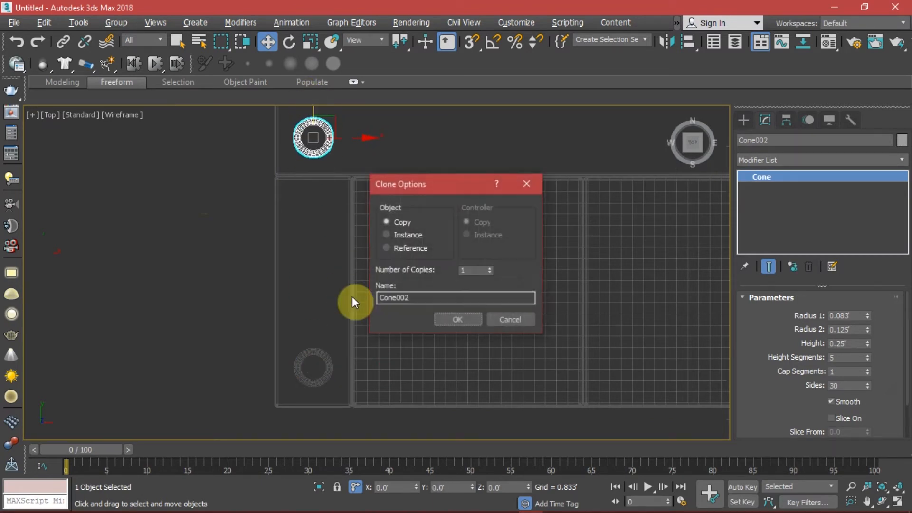
click(402, 233)
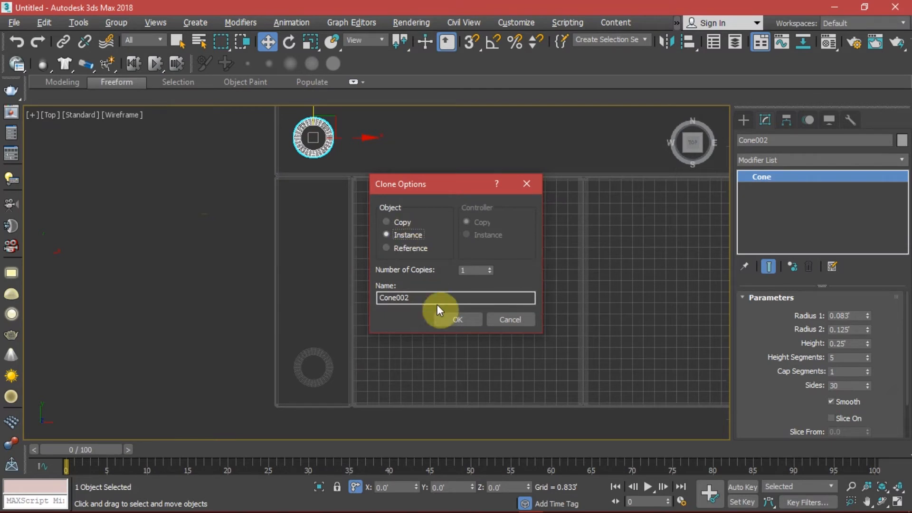
click(456, 320)
Step: Select the front cone leg together with its rear copy in the top view
ctrl+click(319, 359)
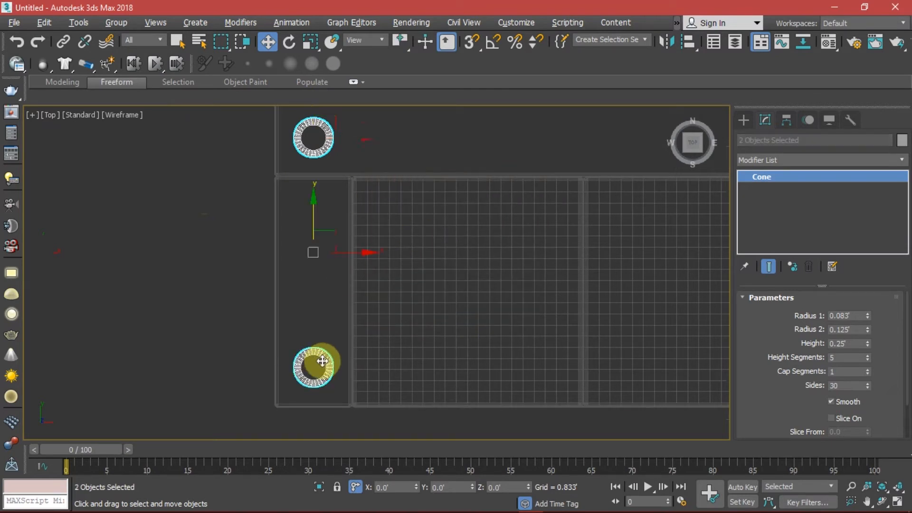
scroll(362, 306, down, 2)
middle_drag(363, 306, 197, 309)
scroll(198, 309, down, 1)
shift+drag(255, 278, 267, 278)
click(512, 320)
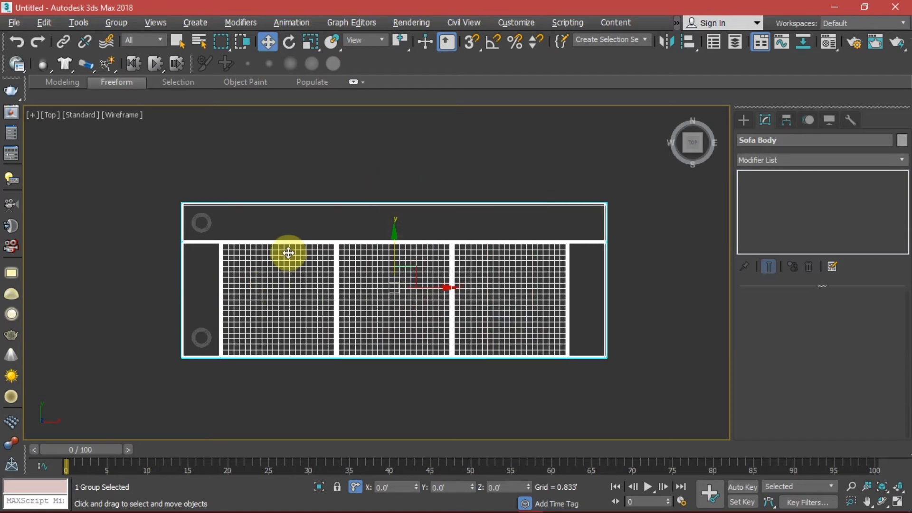
key(ctrl+z)
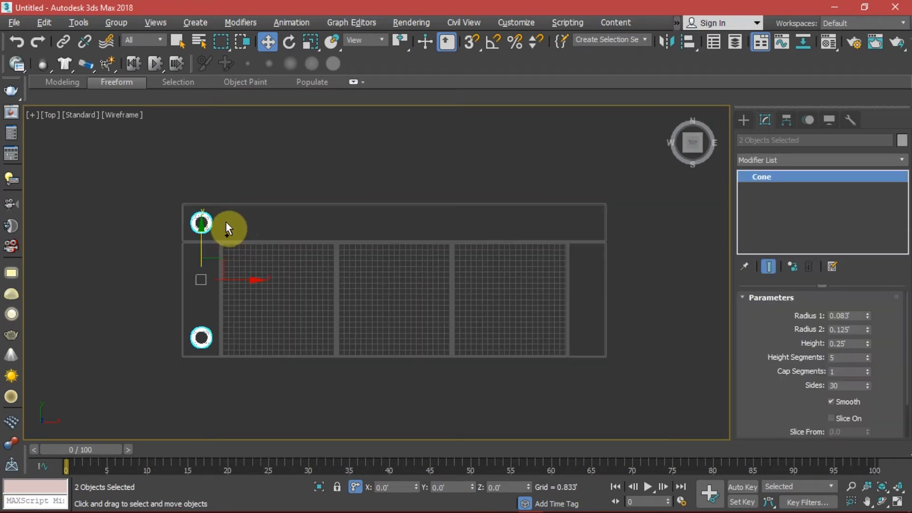
Step: Copy both selected legs as instances along X to beneath the opposite end of the sofa and deselect them
drag(245, 278, 630, 285)
click(441, 318)
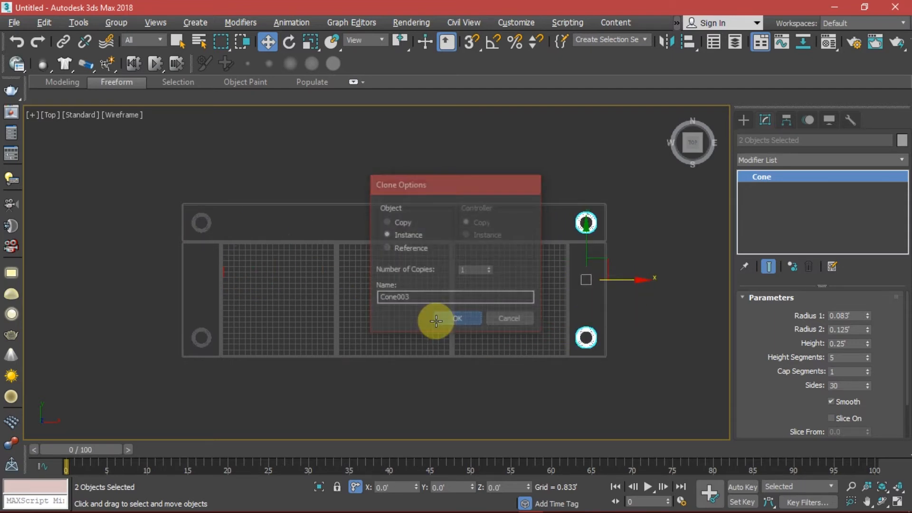
key(alt+w)
click(588, 349)
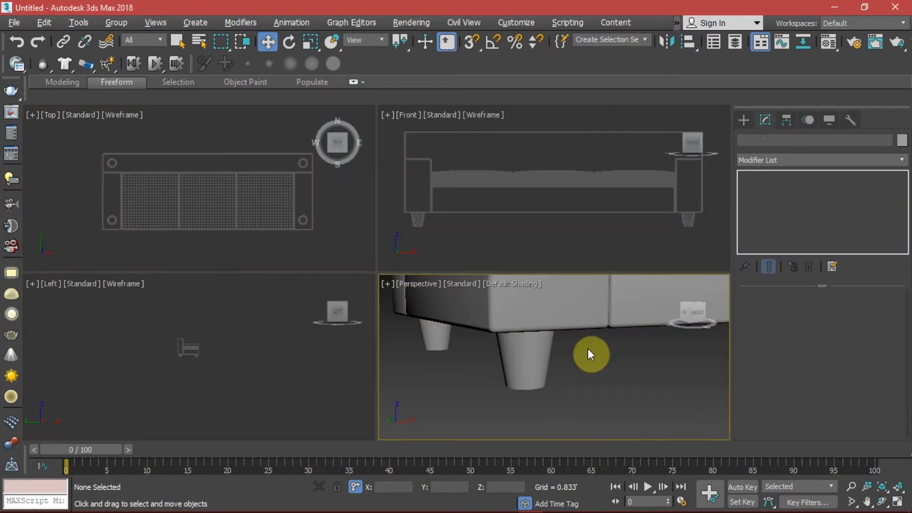
Step: Examine the sofa and the placement of its legs from several angles in the perspective view
key(alt+w)
alt+middle_drag(540, 355, 406, 360)
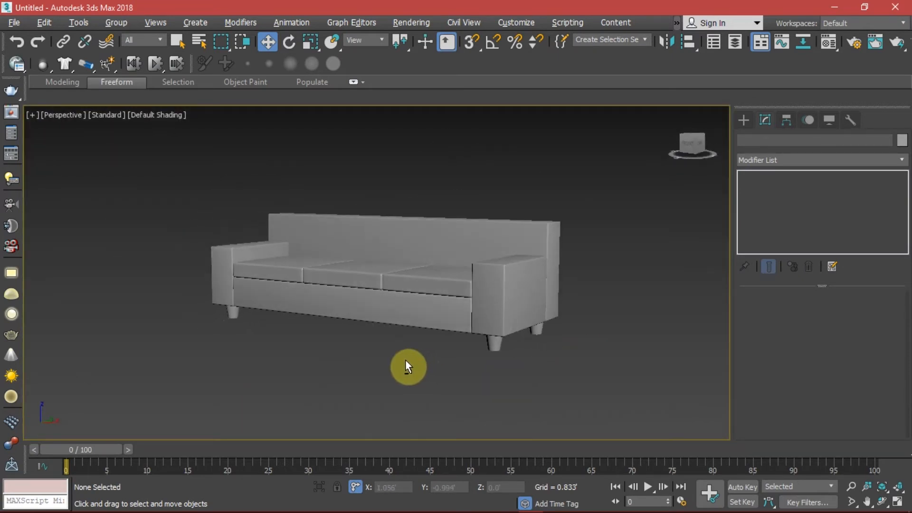
scroll(417, 326, up, 3)
middle_drag(417, 325, 410, 329)
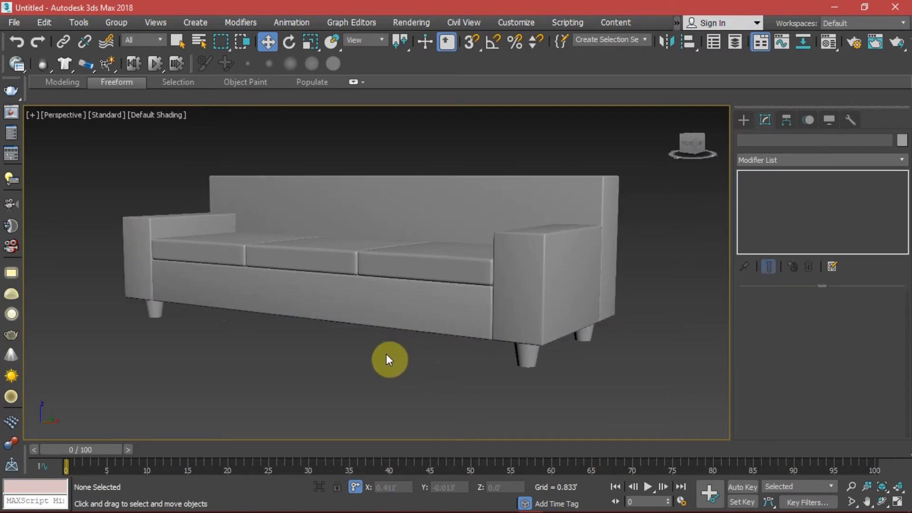
alt+middle_drag(389, 354, 502, 352)
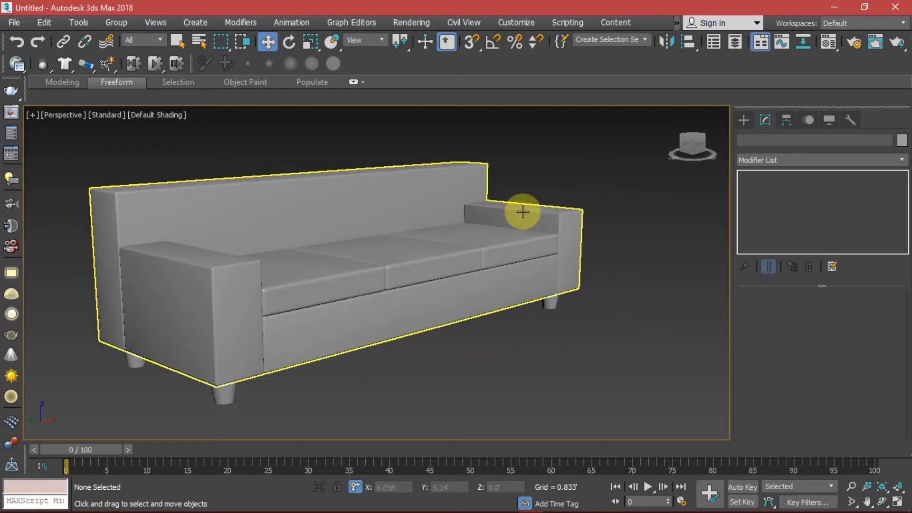
alt+middle_drag(535, 241, 521, 267)
scroll(521, 267, up, 3)
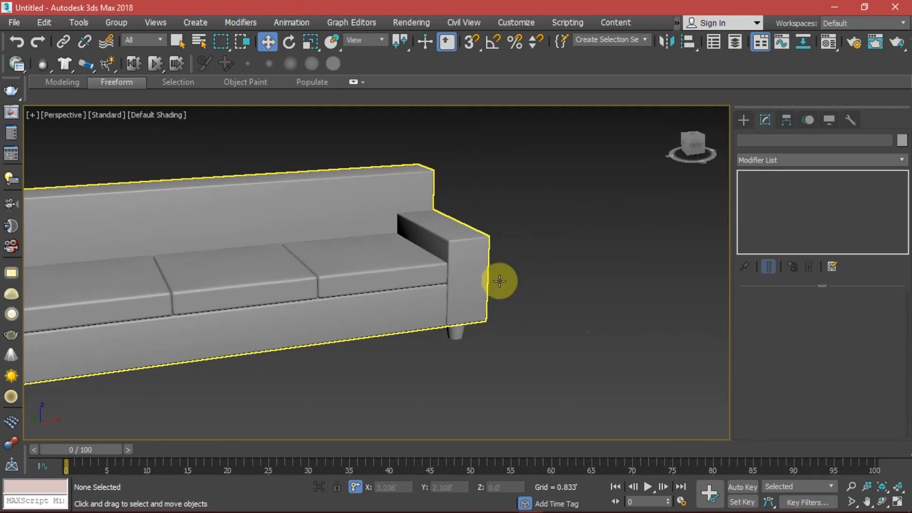
Step: In the top view, draw a cylinder about 0.54' in radius and 0.04' high beside the sofa's right armrest
key(alt+w)
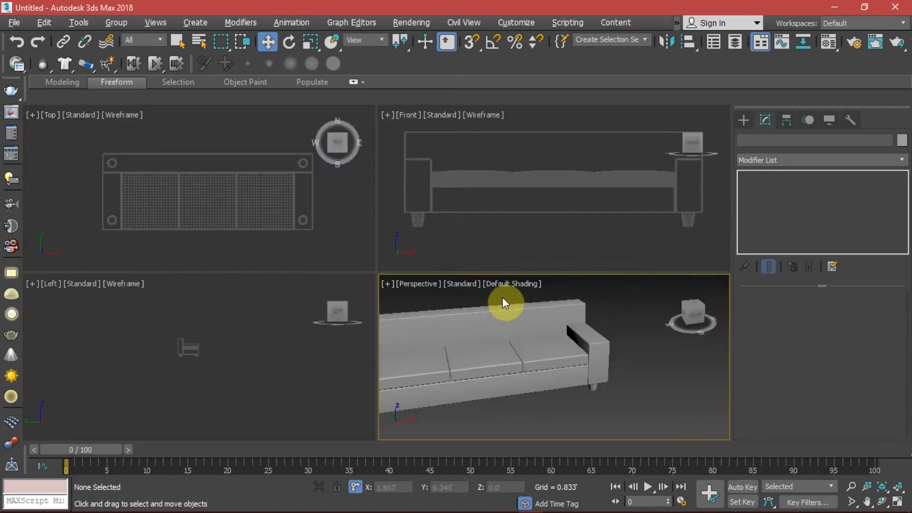
key(alt+w)
middle_drag(571, 269, 470, 261)
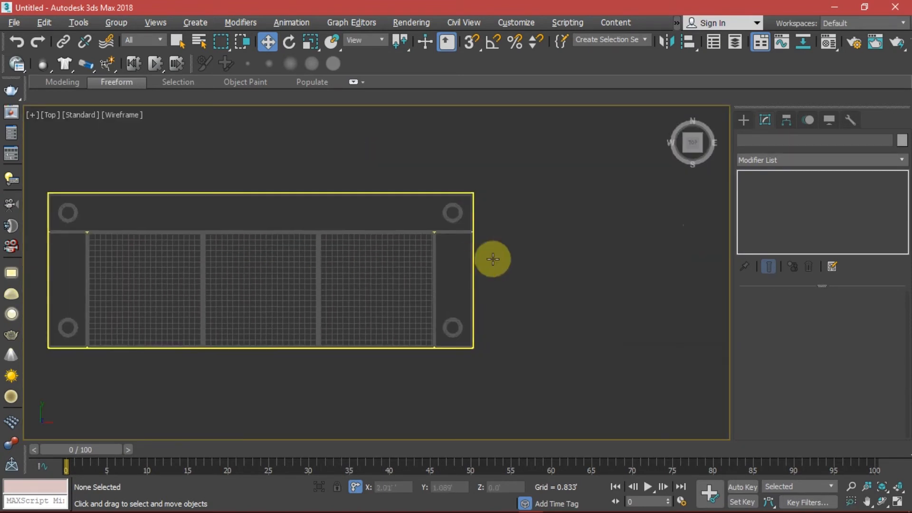
scroll(524, 259, up, 2)
click(744, 121)
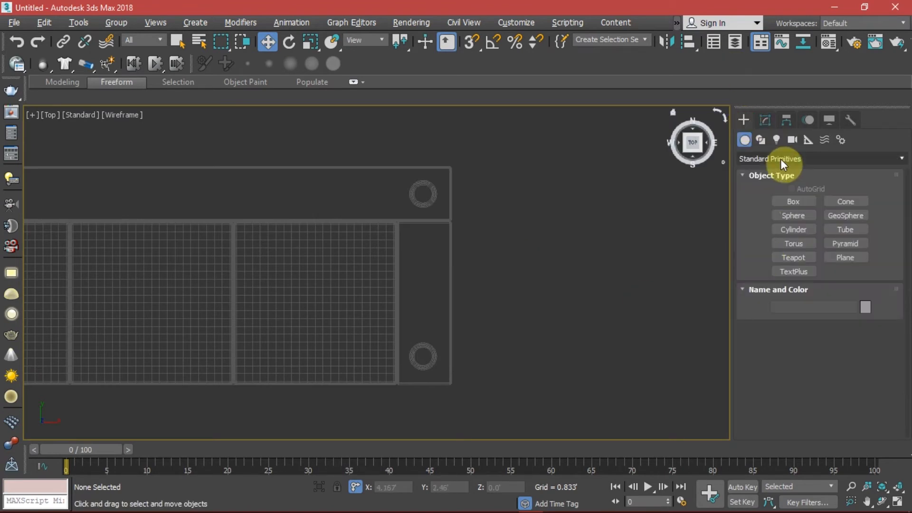
click(797, 230)
scroll(504, 230, up, 3)
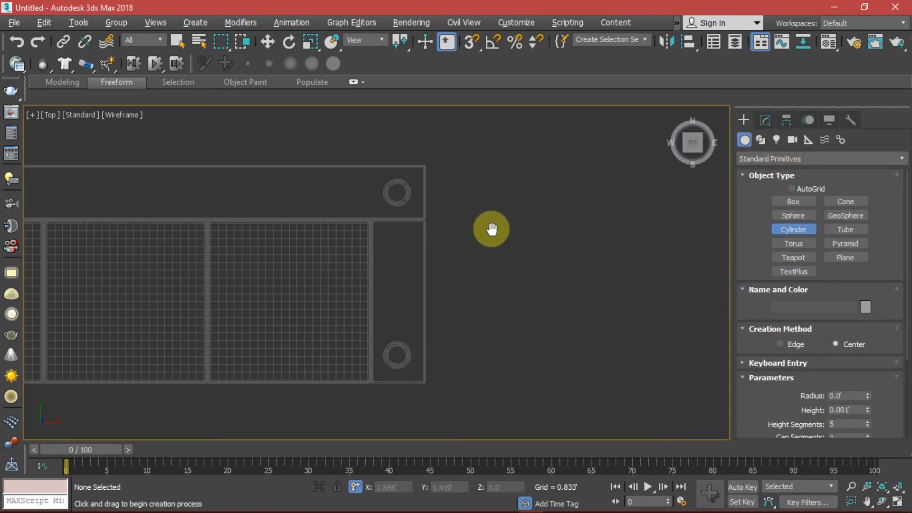
drag(449, 233, 523, 270)
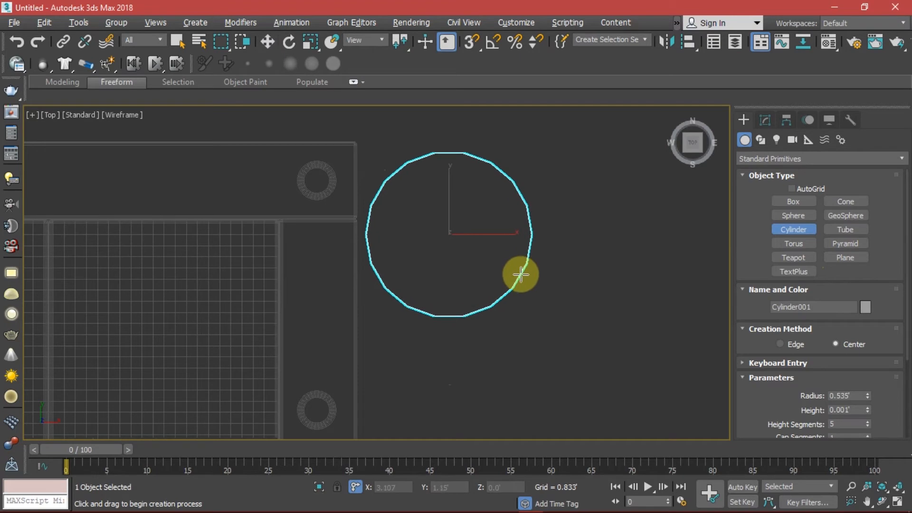
key(w)
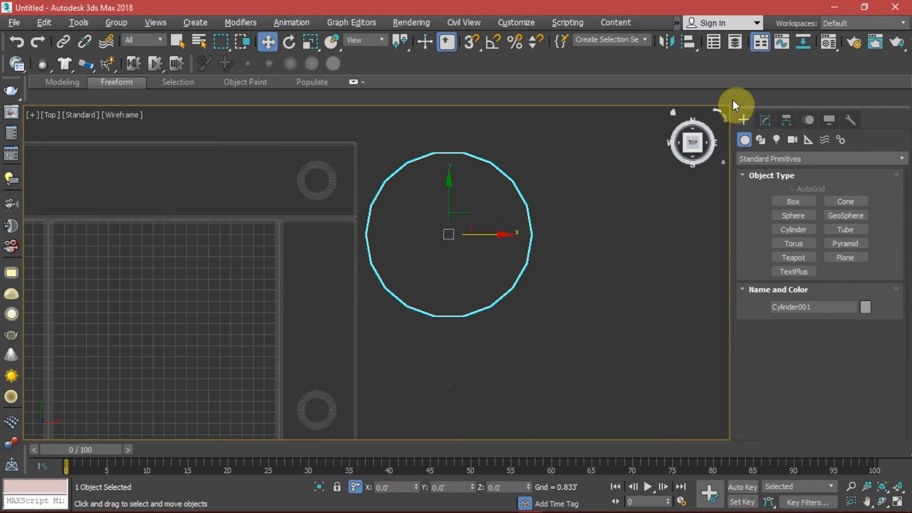
Step: Set the cylinder's radius to 0.5' and its height to 1 inch
click(764, 120)
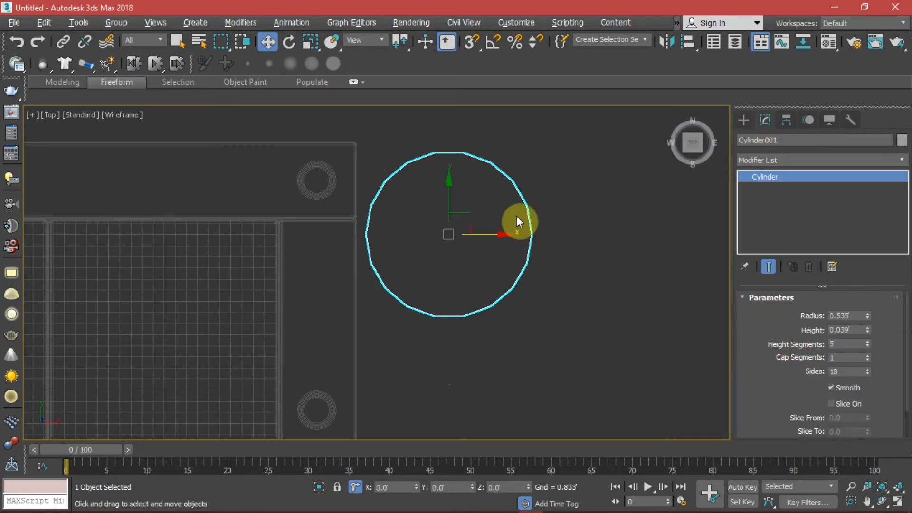
mouse_move(892, 330)
mouse_down()
mouse_move(893, 322)
mouse_move(896, 332)
mouse_up()
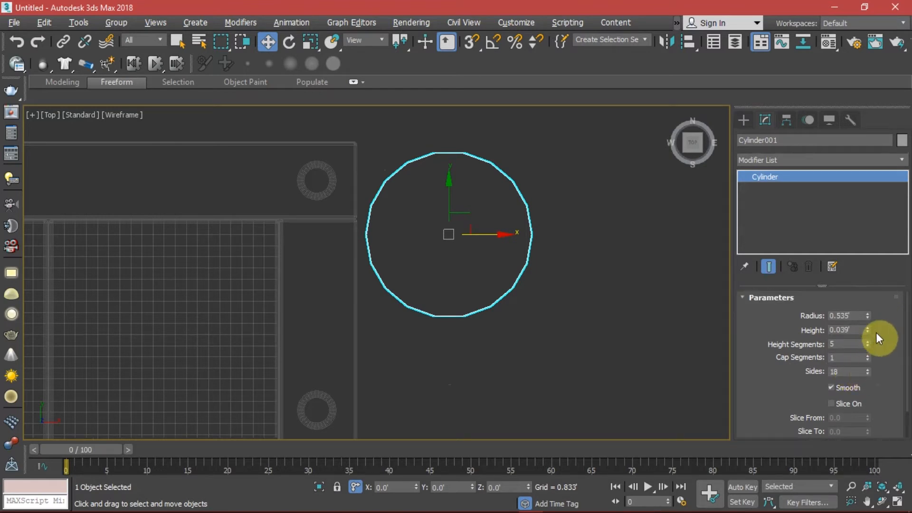
double_click(859, 316)
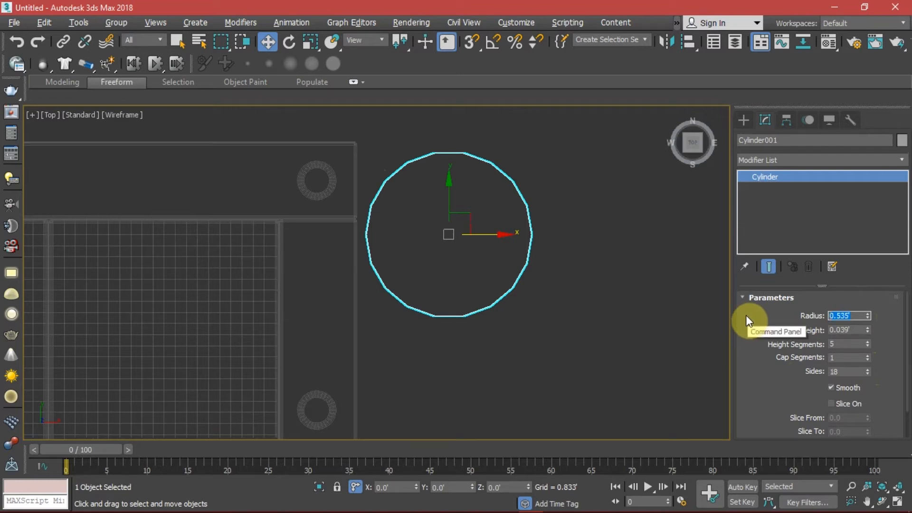
text(.5)
key(Tab)
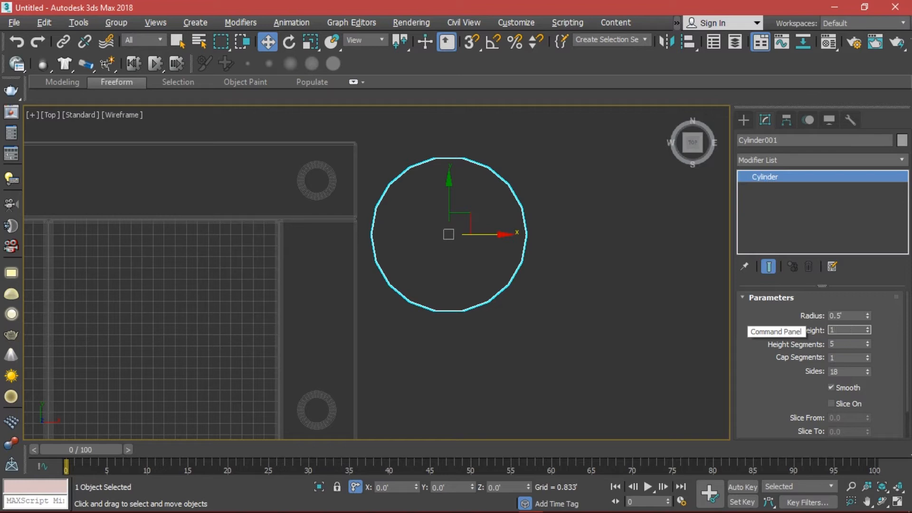
text(1")
key(Return)
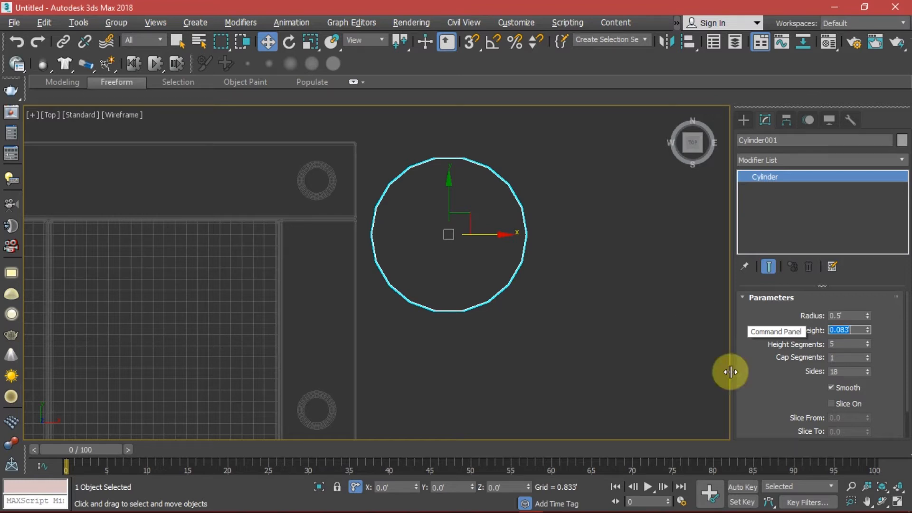
click(893, 353)
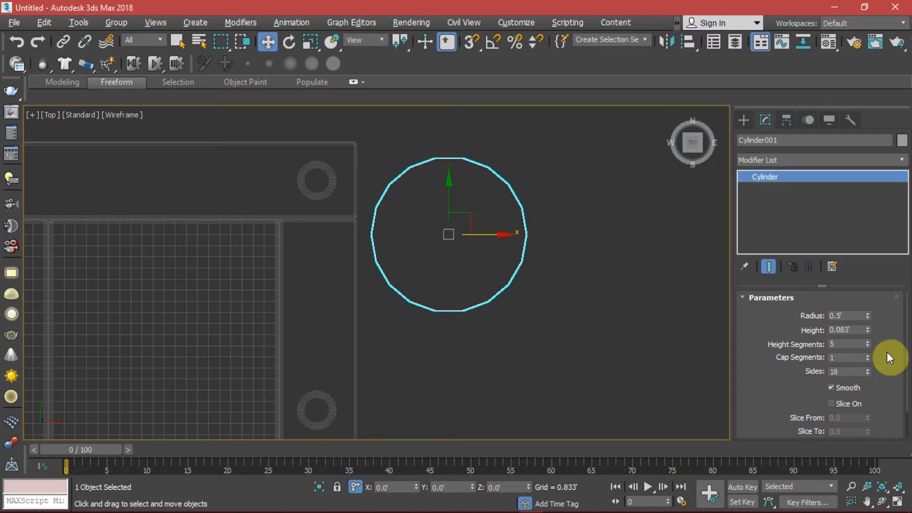
Step: Set the cylinder's height segments to 1 and its sides to 30, and deselect it
double_click(855, 344)
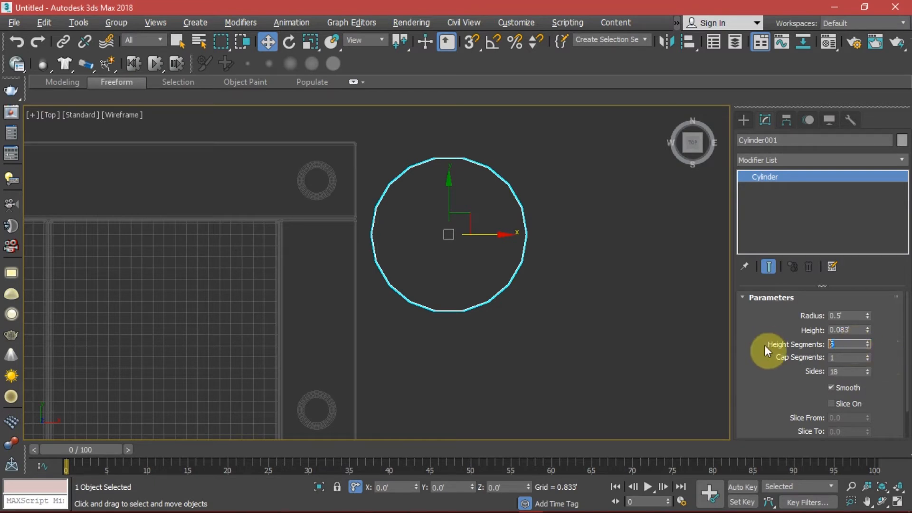
text(1)
key(Tab)
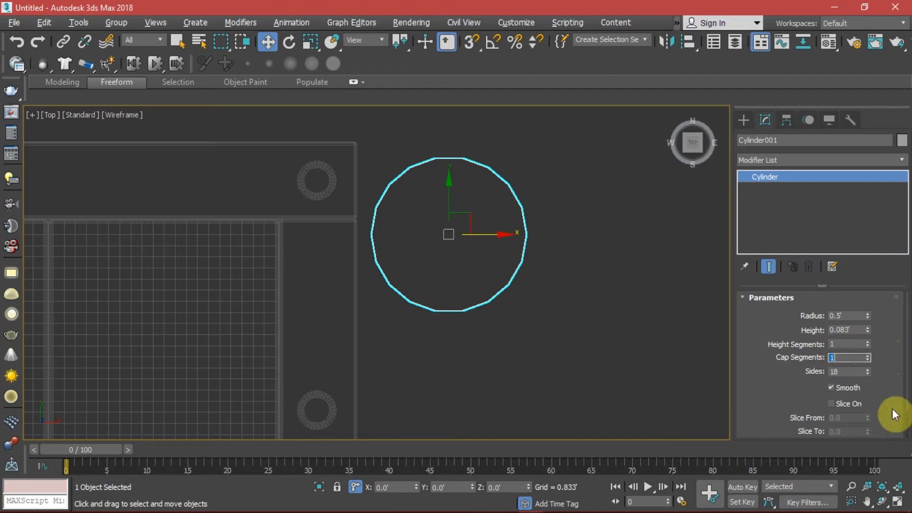
click(854, 371)
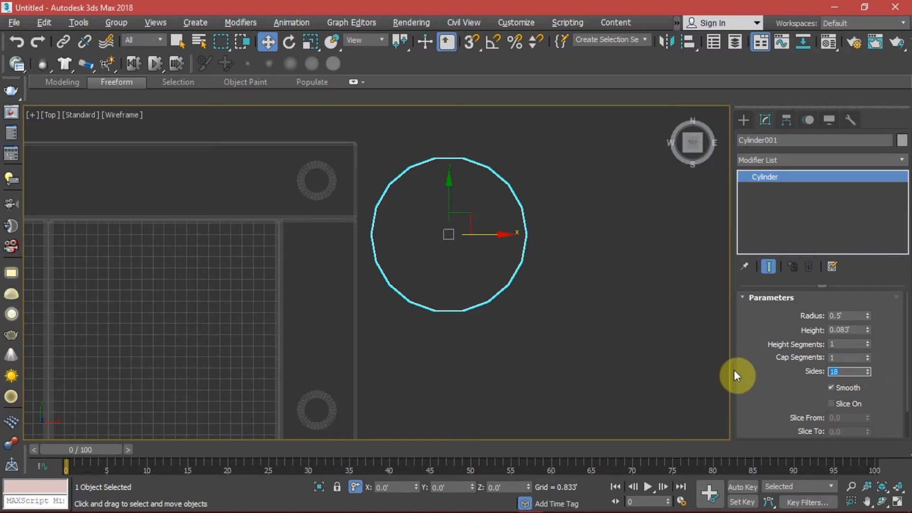
key(BackSpace)
key(BackSpace)
text(25)
key(Return)
text(30)
key(Return)
click(620, 333)
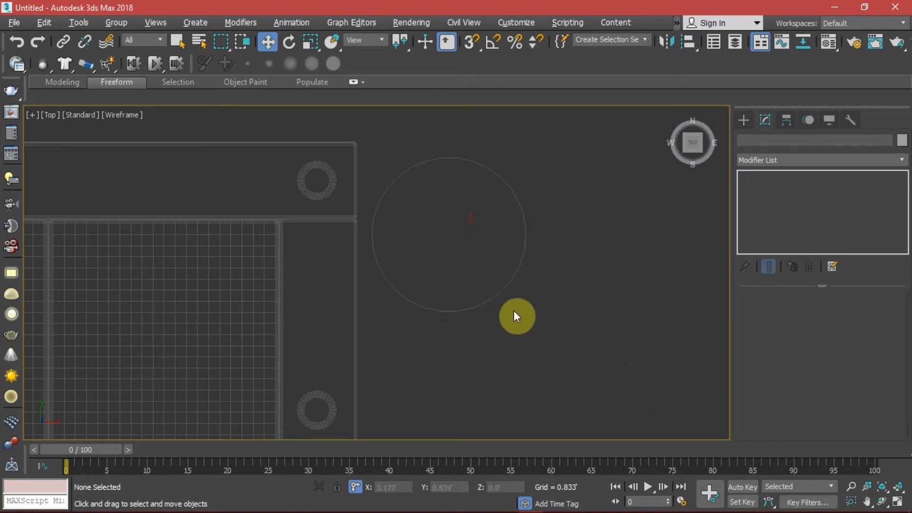
Step: Frame the cylinder in the perspective view and reduce its height to 0.5 inches
click(496, 295)
key(alt+w)
right_click(640, 375)
key(alt+w)
key(z)
scroll(514, 357, down, 4)
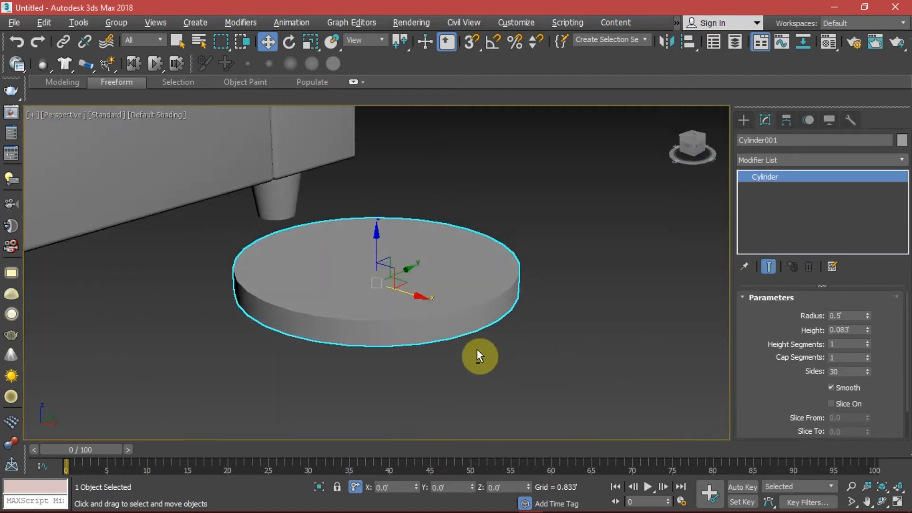
scroll(497, 336, down, 3)
scroll(494, 338, up, 7)
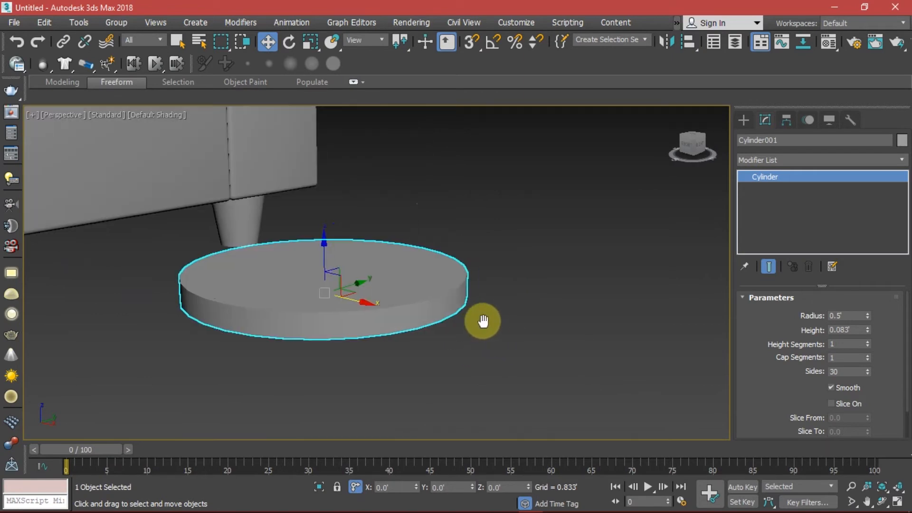
double_click(848, 329)
text(.)
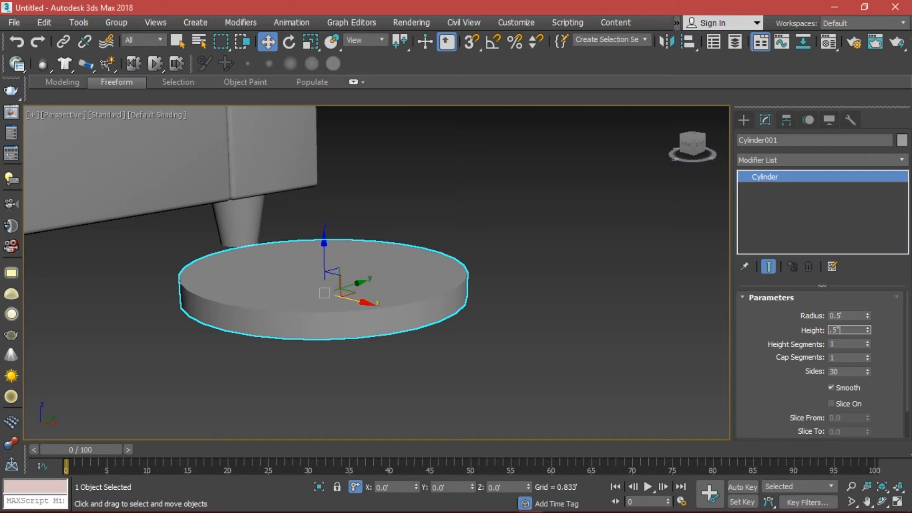
text(5")
key(Return)
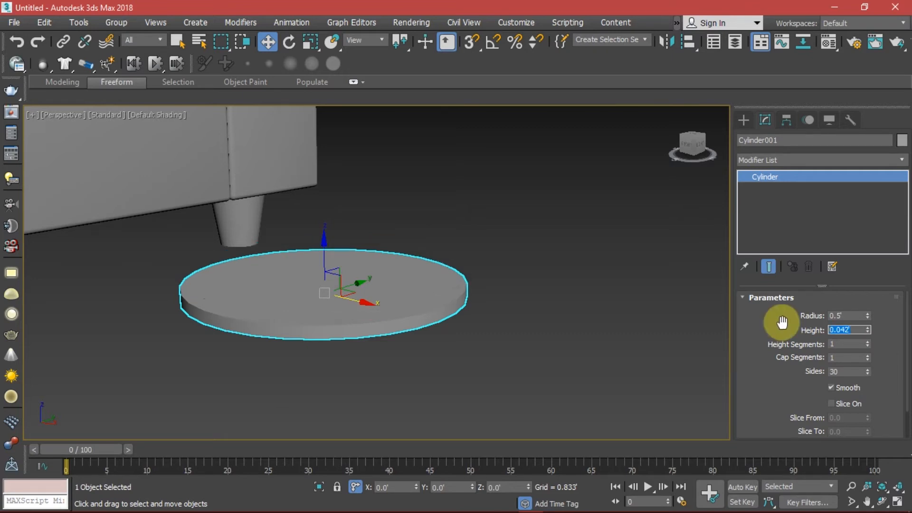
Step: Clone the flat base disc in place as an independent copy
click(453, 315)
click(385, 275)
middle_drag(504, 288, 521, 286)
key(ctrl+v)
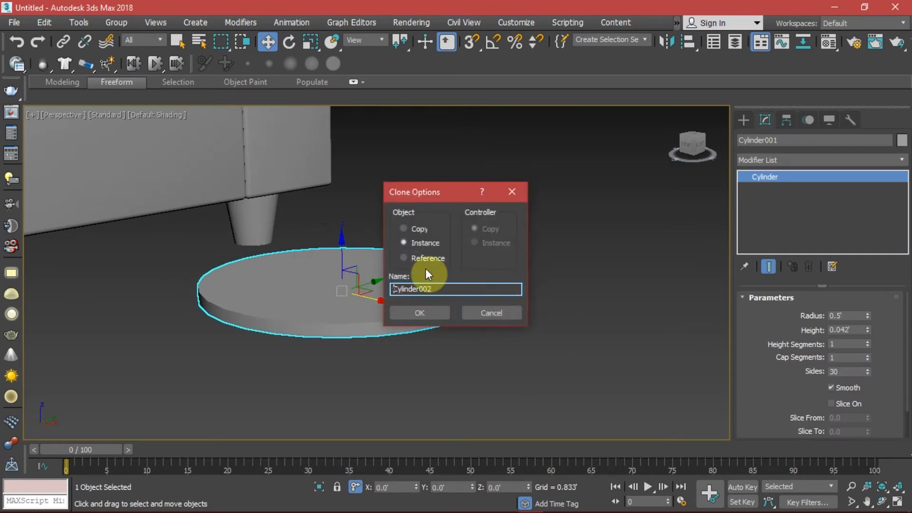
click(418, 312)
middle_drag(510, 321, 480, 322)
Step: Turn the copied disc into a pole by setting its radius to 0.5 inches and its height to 3'
double_click(847, 315)
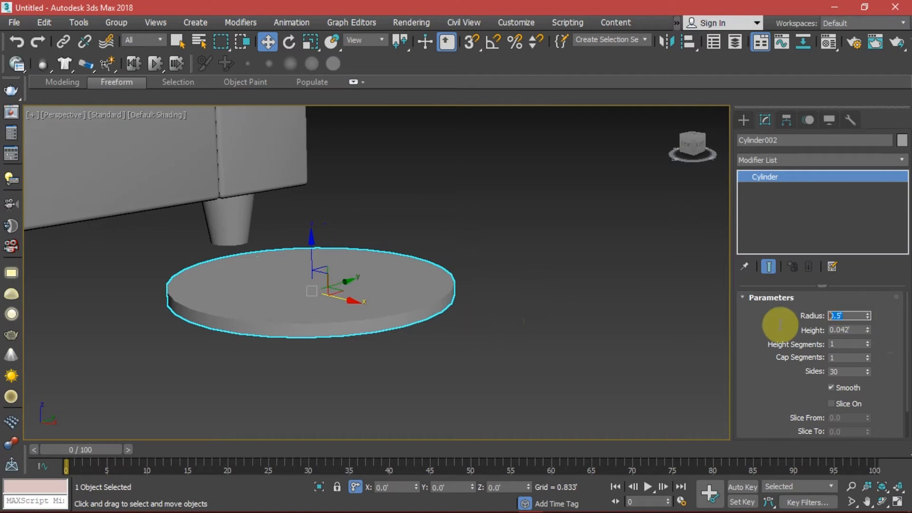
text(.5")
key(Return)
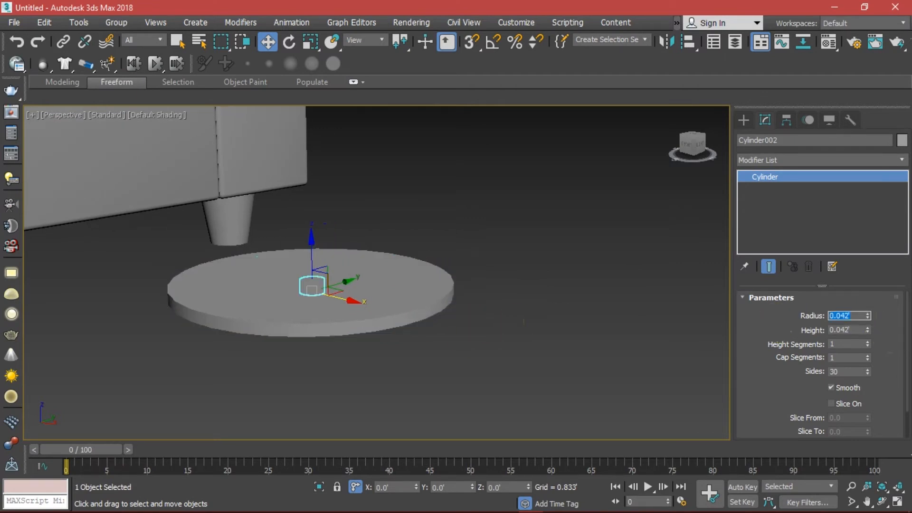
double_click(850, 329)
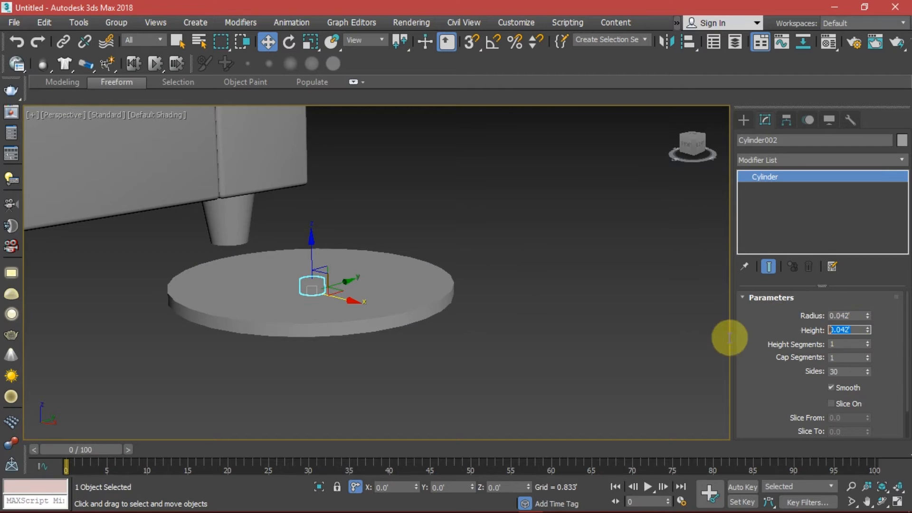
text(3)
key(Return)
click(546, 397)
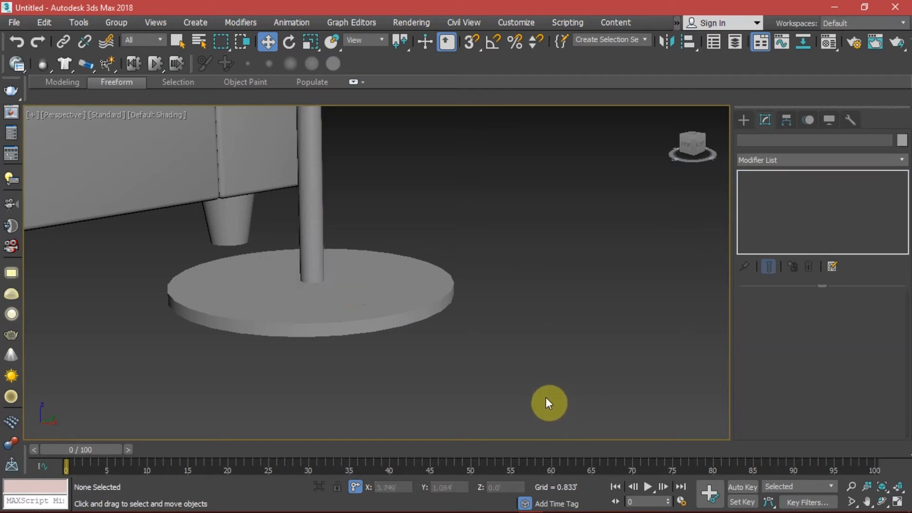
Step: Select the base disc again and clone it in place as another independent copy
scroll(545, 398, down, 5)
scroll(640, 376, down, 3)
middle_drag(637, 373, 570, 326)
alt+middle_drag(570, 325, 502, 331)
scroll(523, 295, up, 3)
click(488, 354)
middle_drag(564, 256, 535, 301)
key(ctrl+v)
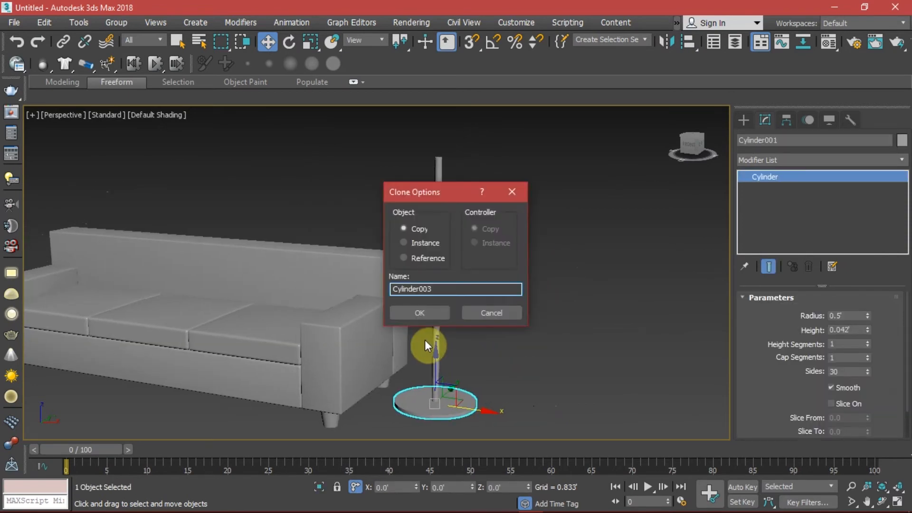
click(429, 315)
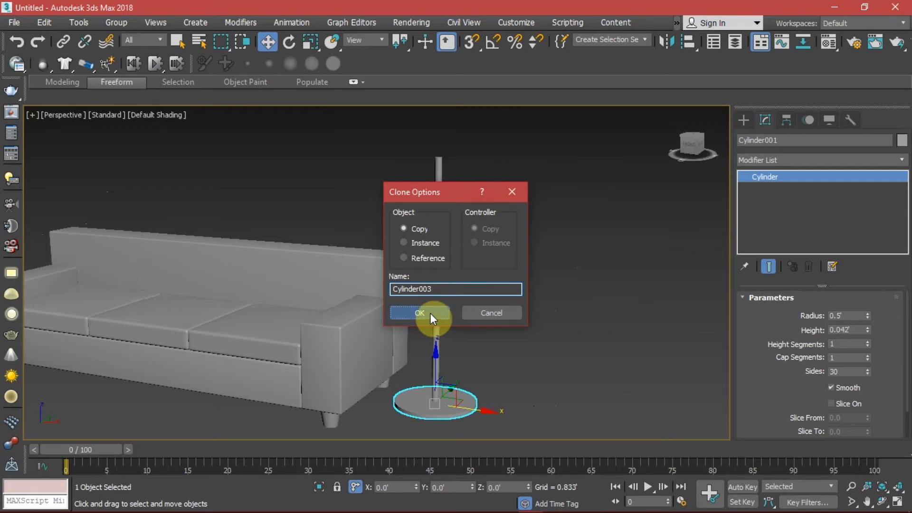
click(430, 312)
middle_drag(521, 393, 505, 379)
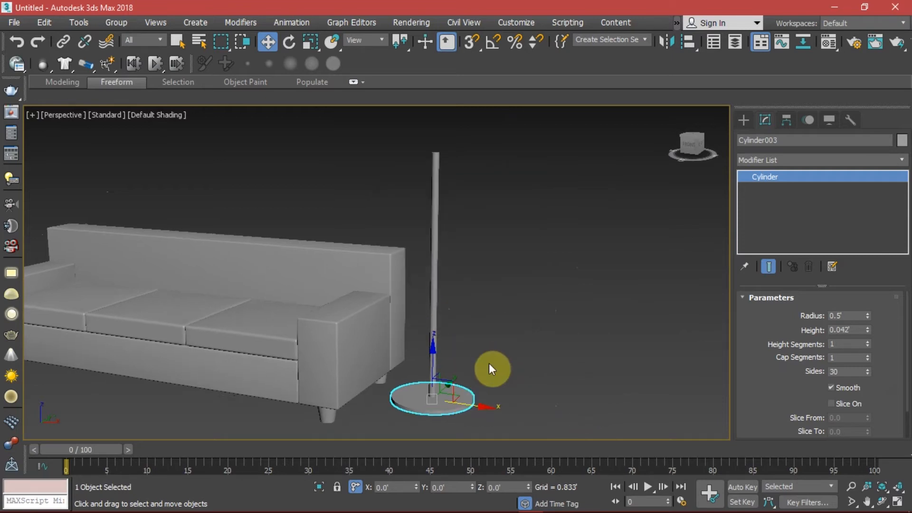
Step: Move the new disc up 3' along Z to the pole's upper end and deselect it
click(510, 487)
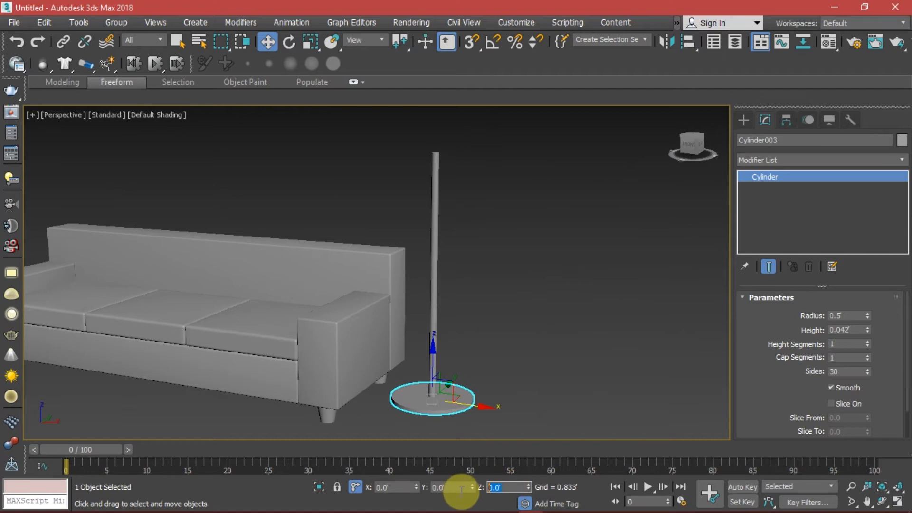
text(3)
key(Return)
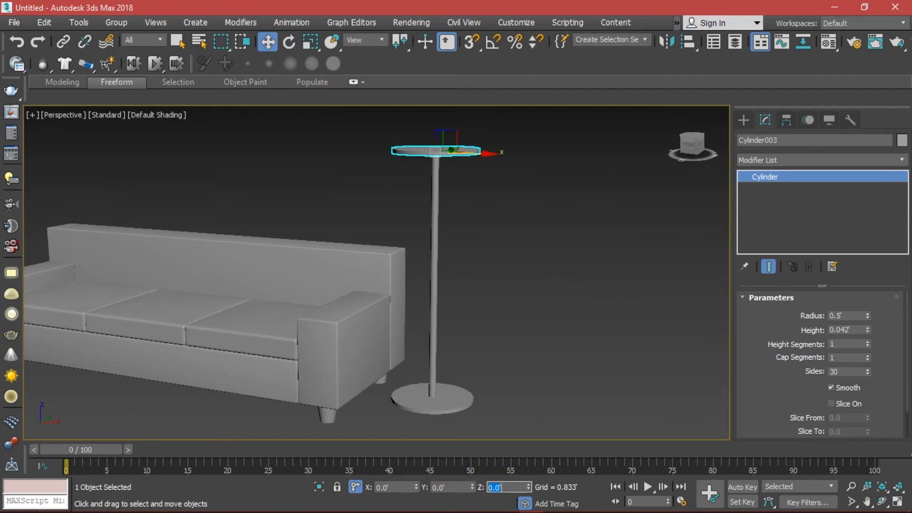
click(513, 212)
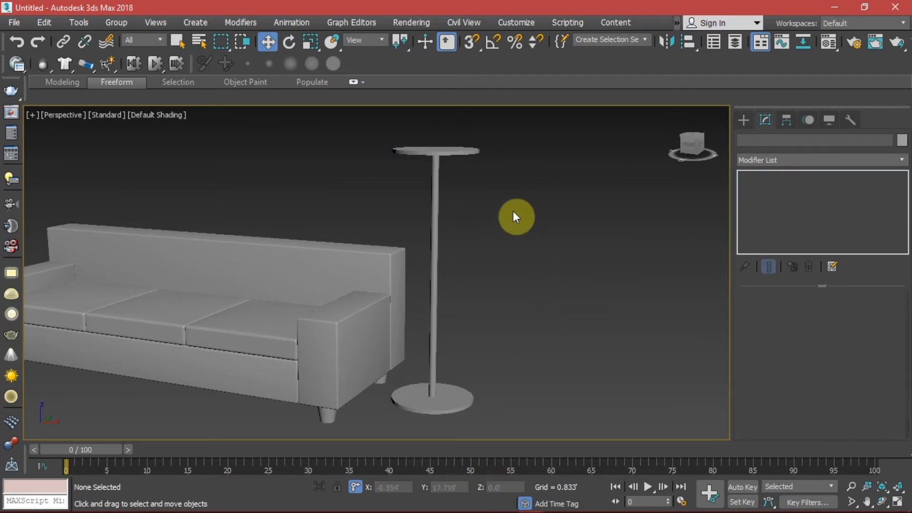
Step: Form the lampshade from the raised disc by setting its radius to 0.4' and its height to 9 inches
click(449, 150)
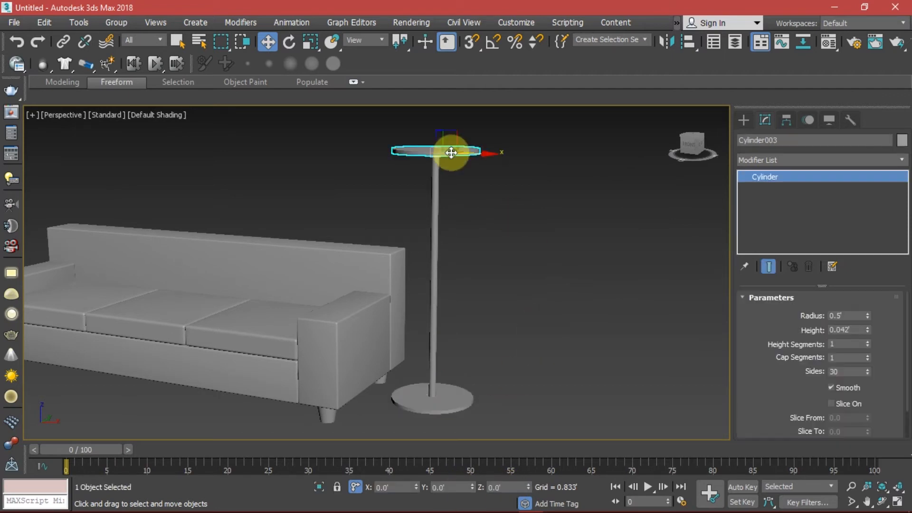
click(858, 315)
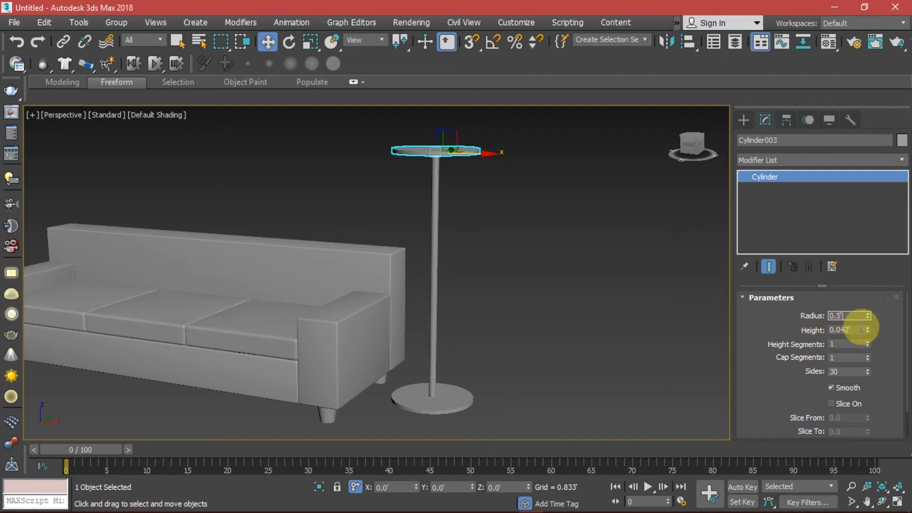
double_click(860, 317)
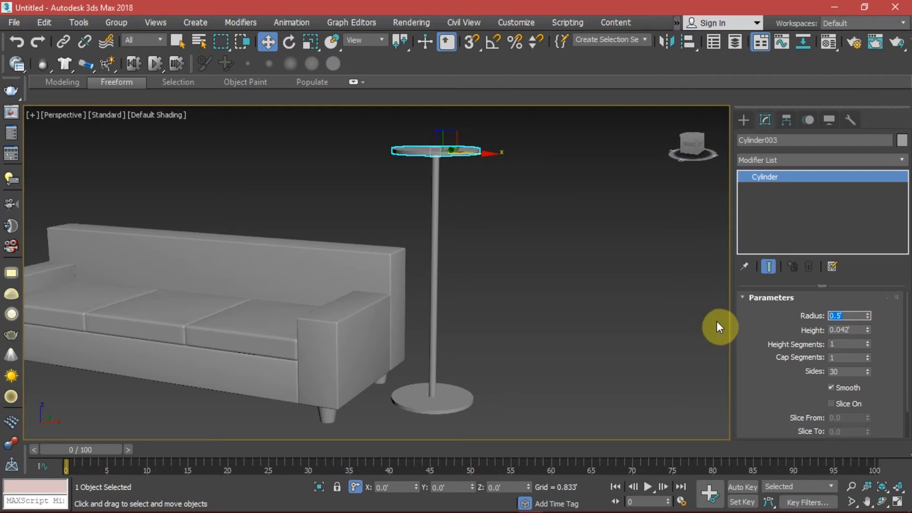
text(.4)
key(Return)
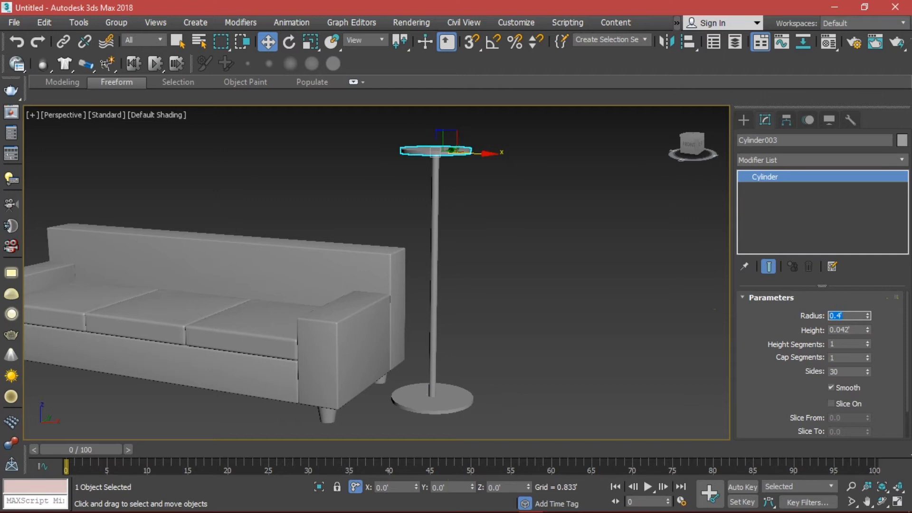
key(Tab)
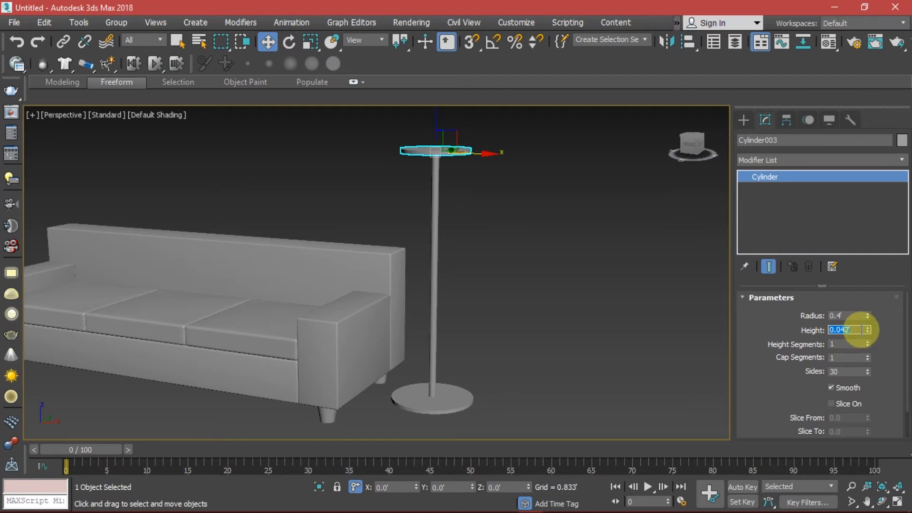
text(9)
key(Return)
middle_drag(528, 136, 529, 214)
middle_drag(490, 242, 491, 233)
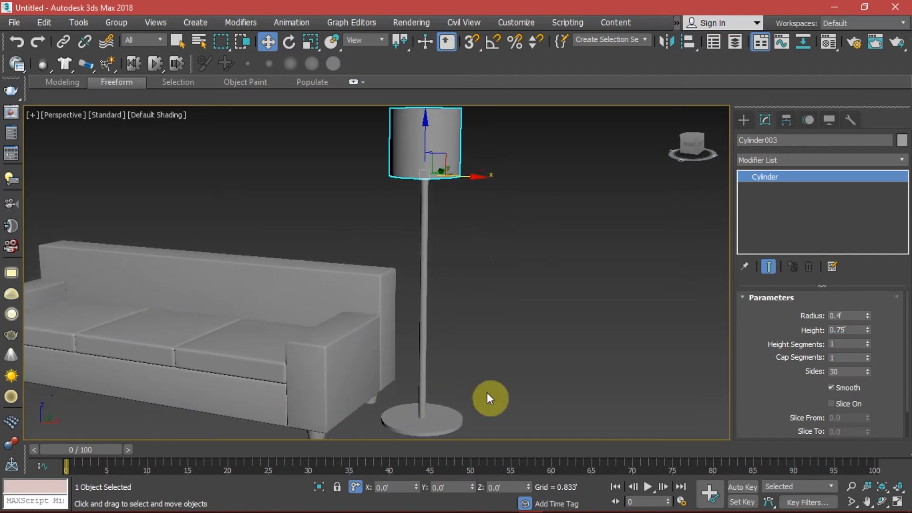
Step: Lower the lampshade cylinder by 4.5 inches along Z over the pole, and deselect it
click(511, 489)
drag(512, 489, 449, 490)
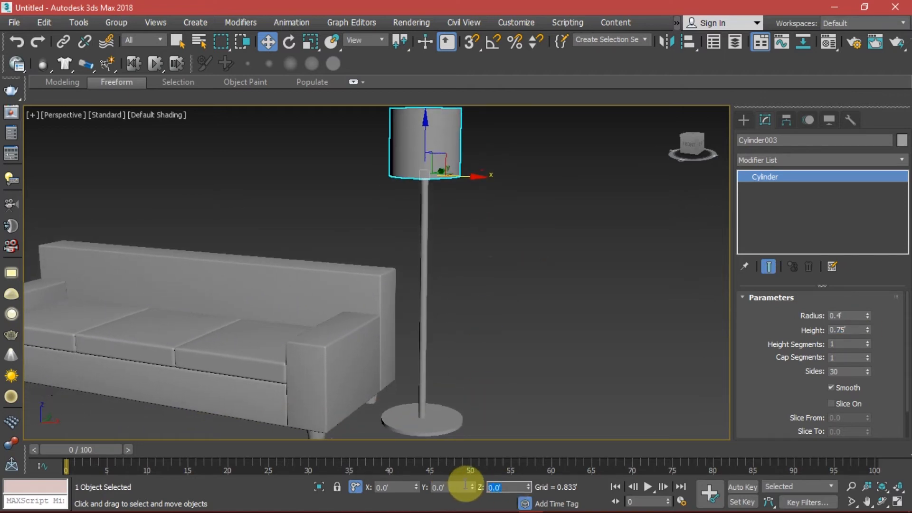
text(-)
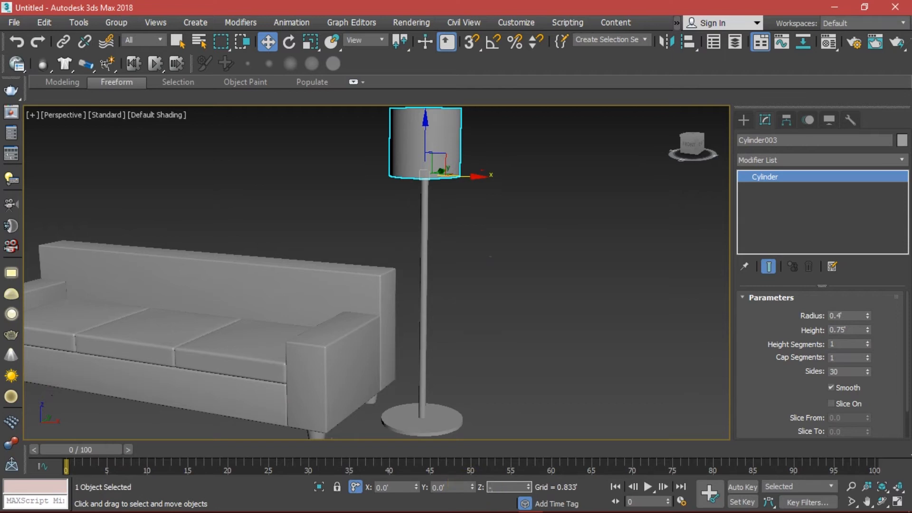
text(4.5)
key(Return)
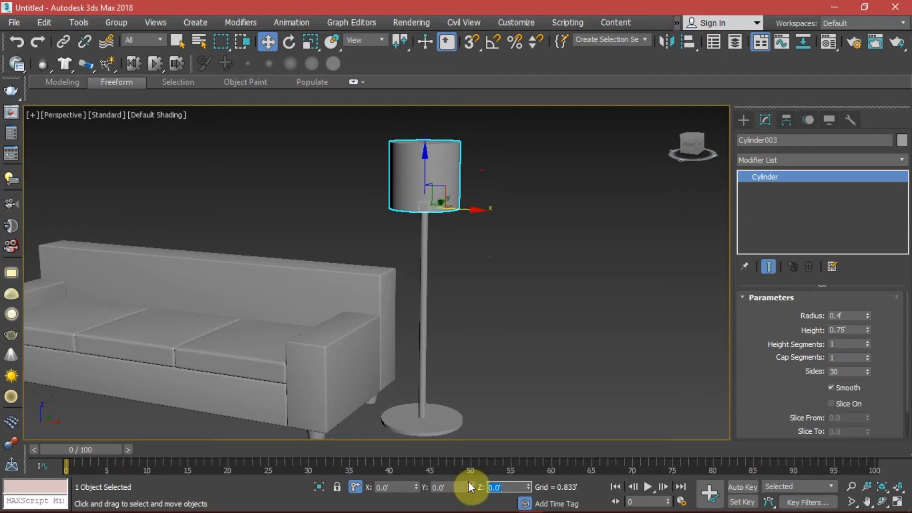
click(492, 328)
Step: Examine in the front view how far the pole reaches into the lampshade, and return to the perspective view
key(alt+w)
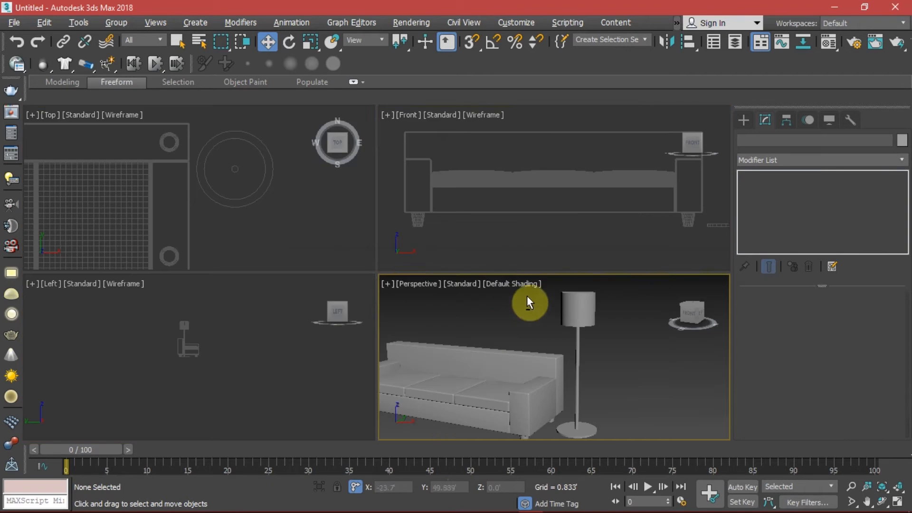
click(621, 196)
key(alt+w)
key(z)
middle_drag(623, 192, 578, 197)
scroll(578, 197, up, 2)
middle_drag(564, 153, 544, 281)
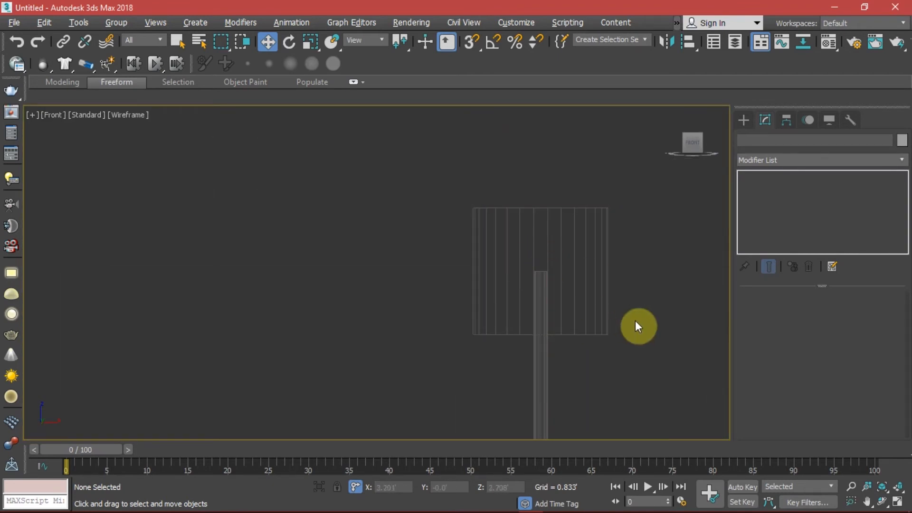
middle_drag(564, 319, 558, 315)
key(alt+w)
middle_click(623, 379)
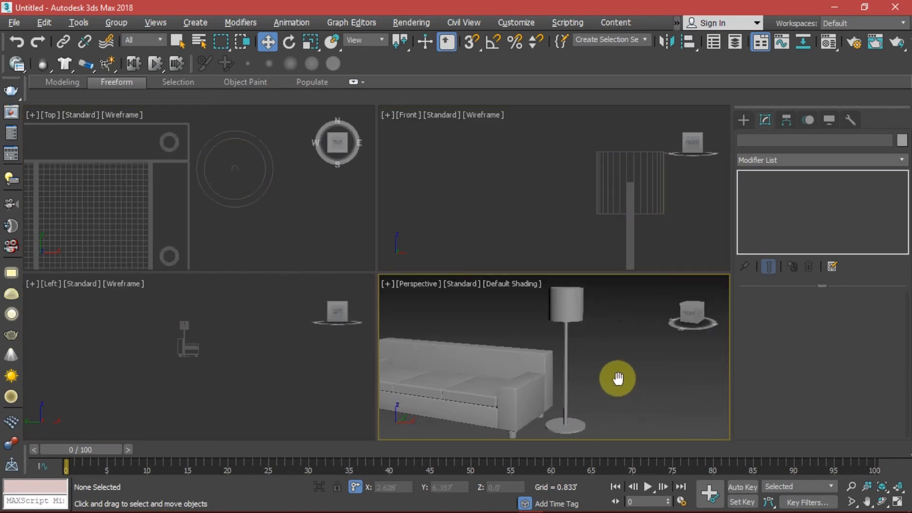
key(alt+w)
Step: Convert the lampshade cylinder to an Editable Poly
scroll(497, 336, up, 3)
alt+middle_drag(496, 336, 417, 302)
click(420, 302)
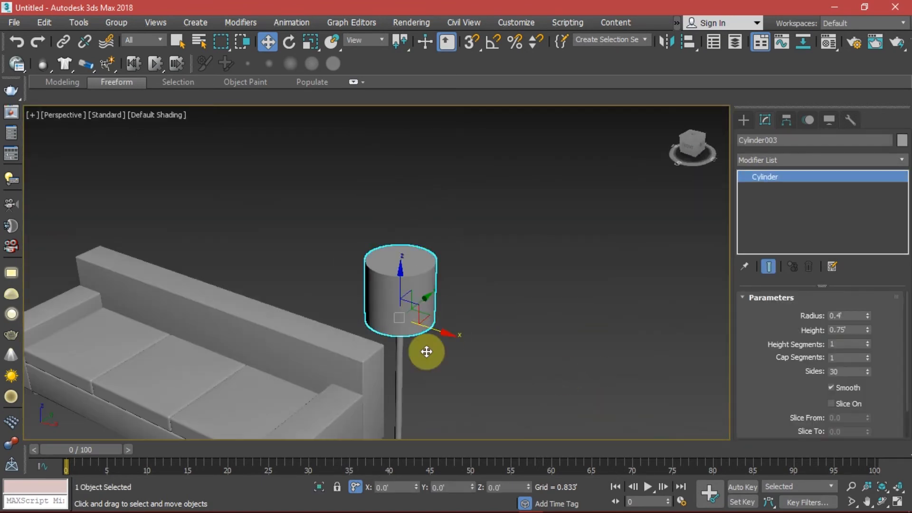
right_click(404, 299)
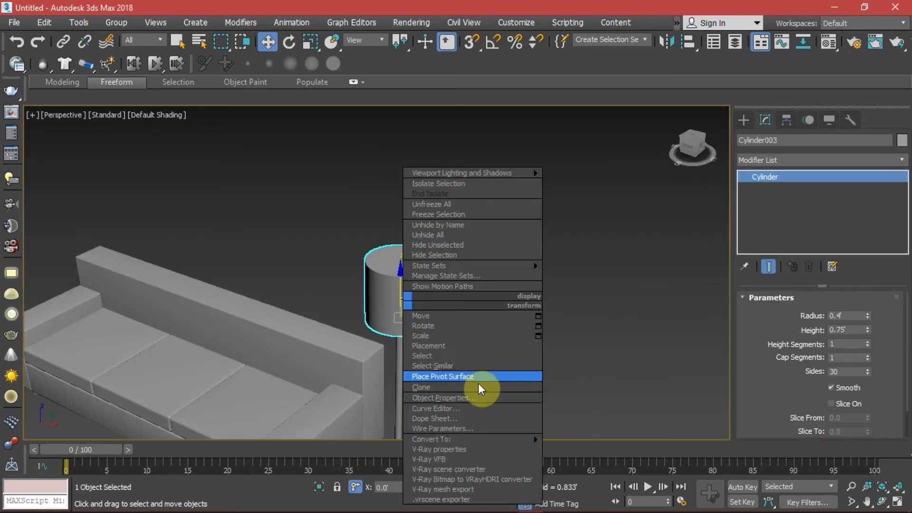
mouse_move(524, 440)
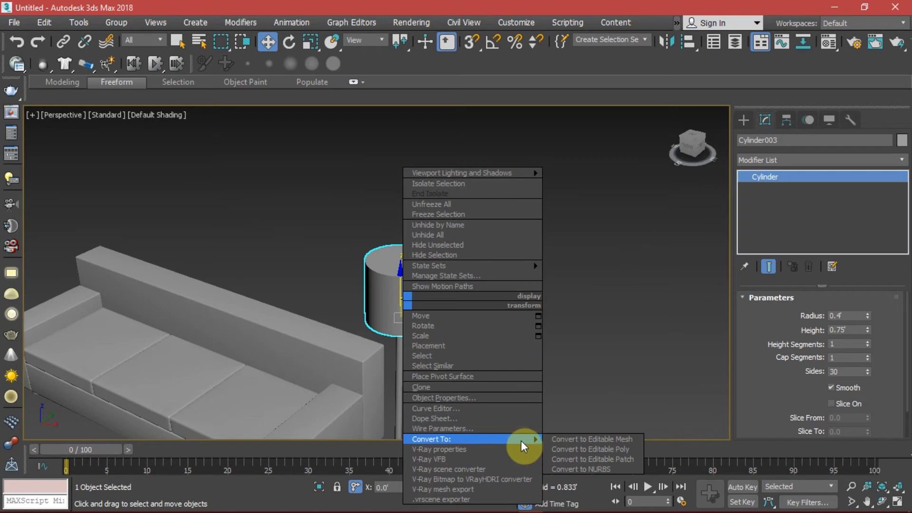
click(612, 450)
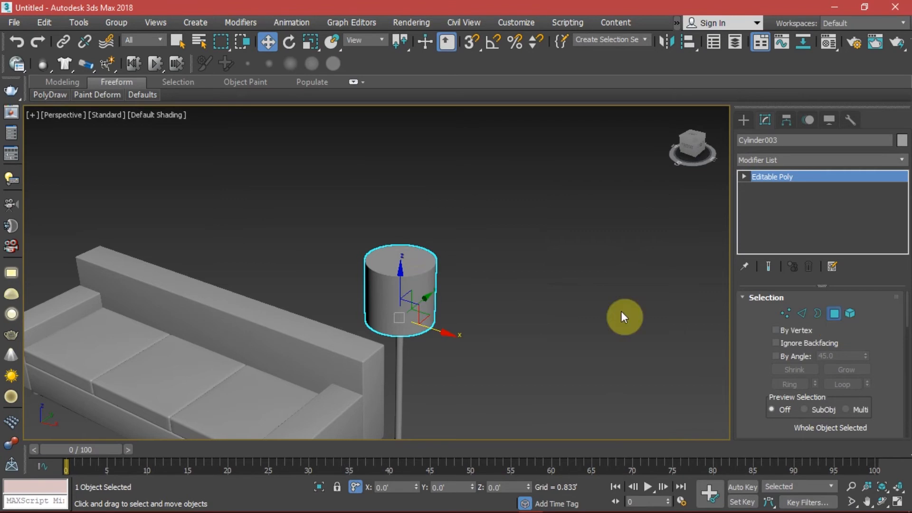
Step: Delete the top and bottom cap polygons of the lampshade
click(833, 314)
click(415, 264)
key(Delete)
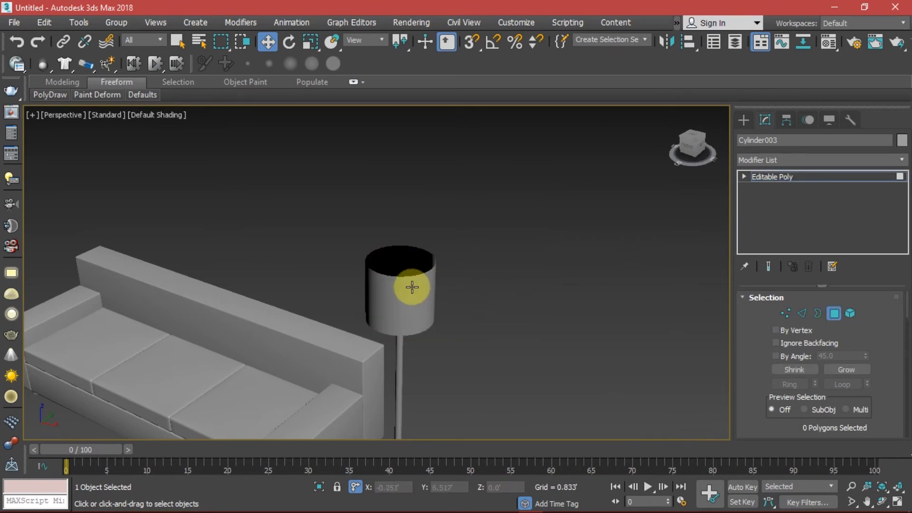
alt+middle_drag(418, 298, 422, 347)
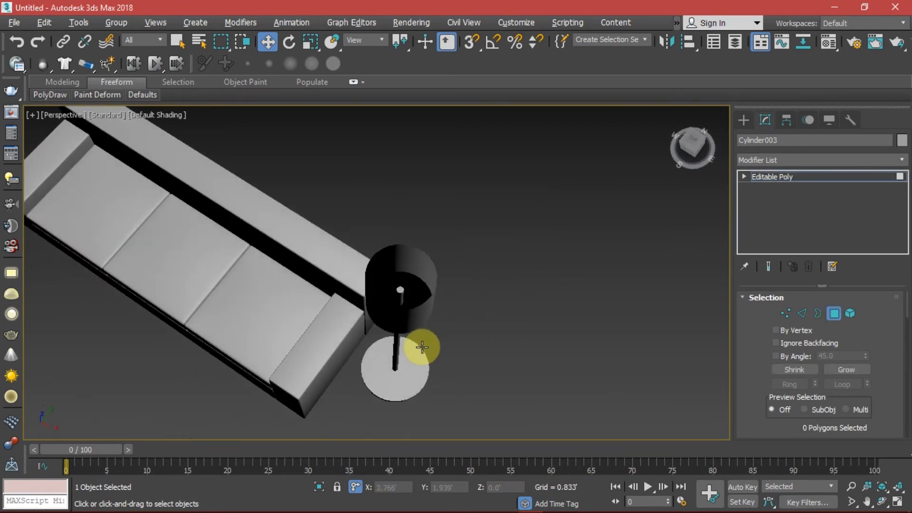
click(411, 302)
key(Delete)
Step: Scale the lampshade's upper open border uniformly inward so the shade tapers towards its top
alt+middle_drag(422, 306, 762, 331)
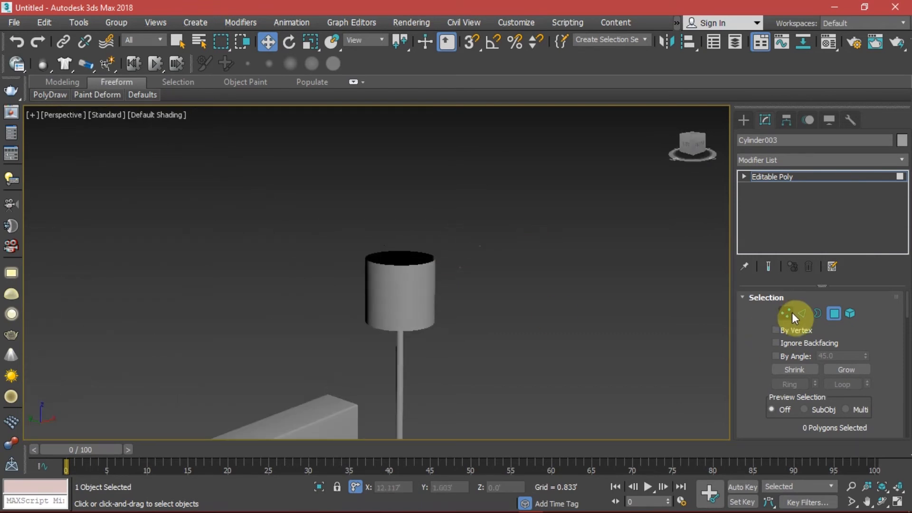
click(816, 313)
click(391, 249)
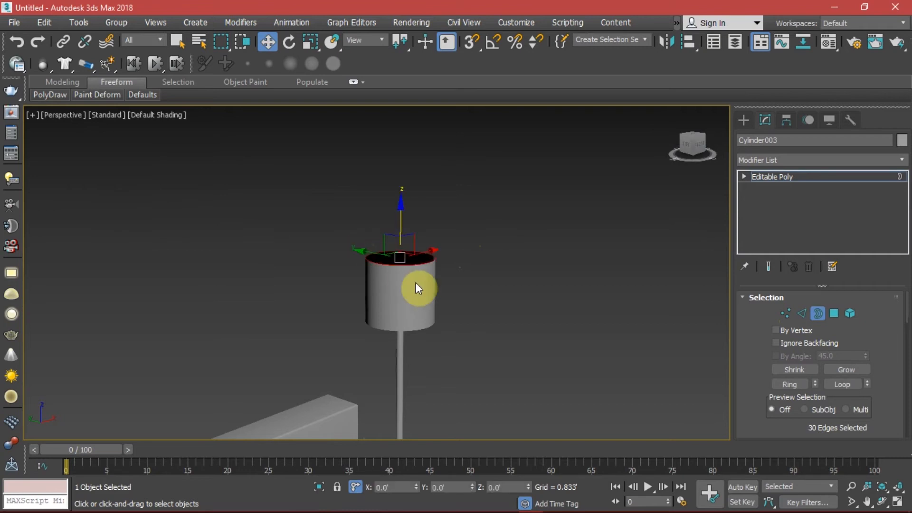
scroll(406, 270, up, 3)
middle_drag(405, 271, 398, 258)
key(r)
drag(390, 247, 401, 264)
alt+middle_drag(432, 338, 454, 352)
drag(390, 259, 392, 264)
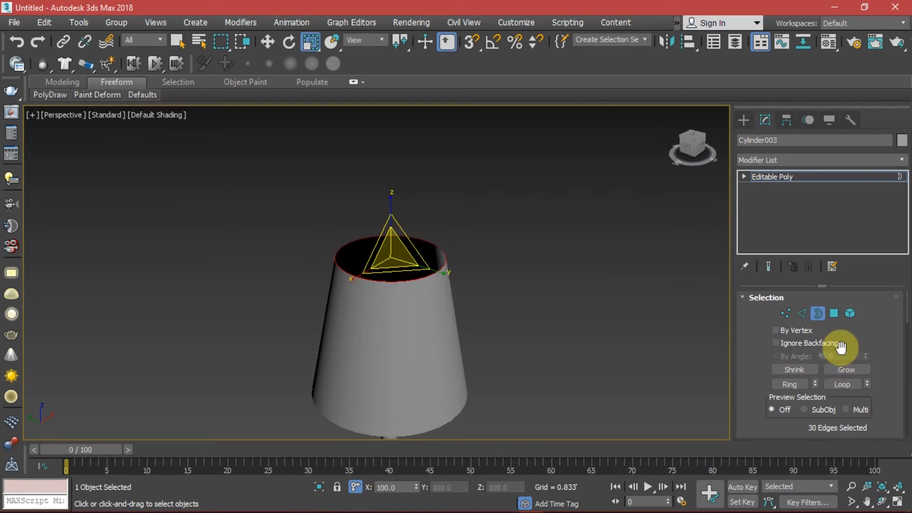
Step: Create a smooth spline shape named "Lamp Rings" from the lampshade's upper and lower open borders, and exit border editing
middle_drag(389, 342, 384, 275)
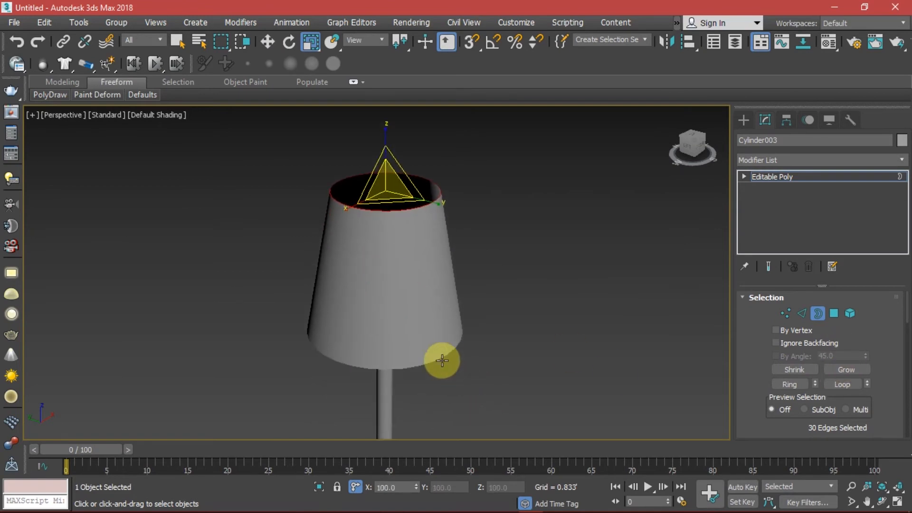
ctrl+double_click(441, 358)
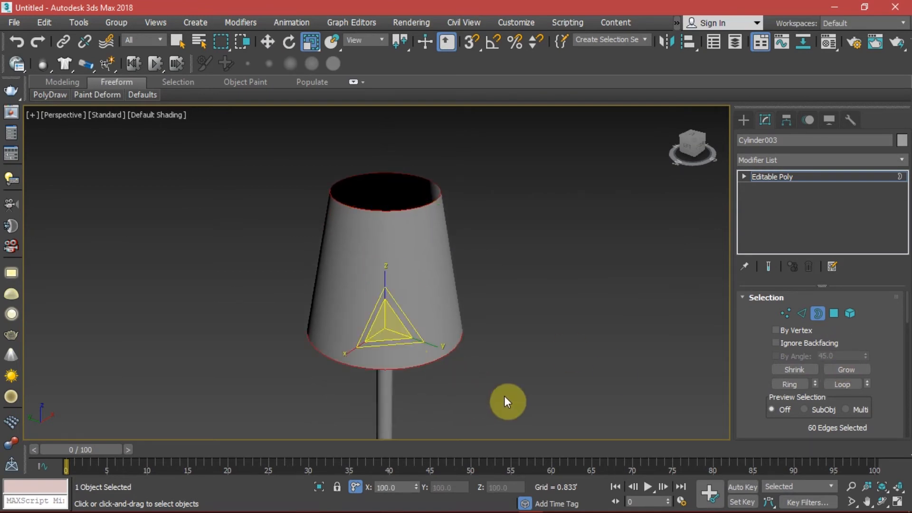
key(w)
middle_drag(415, 350, 423, 350)
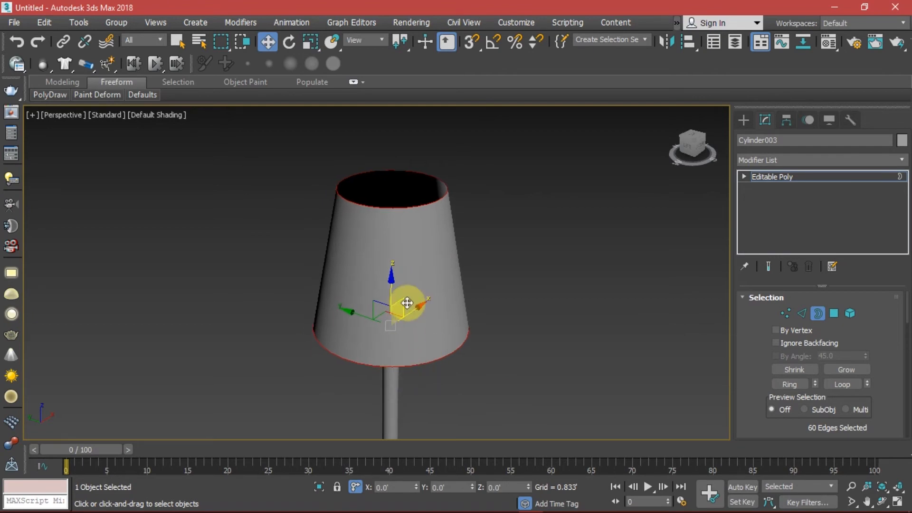
drag(885, 386, 890, 280)
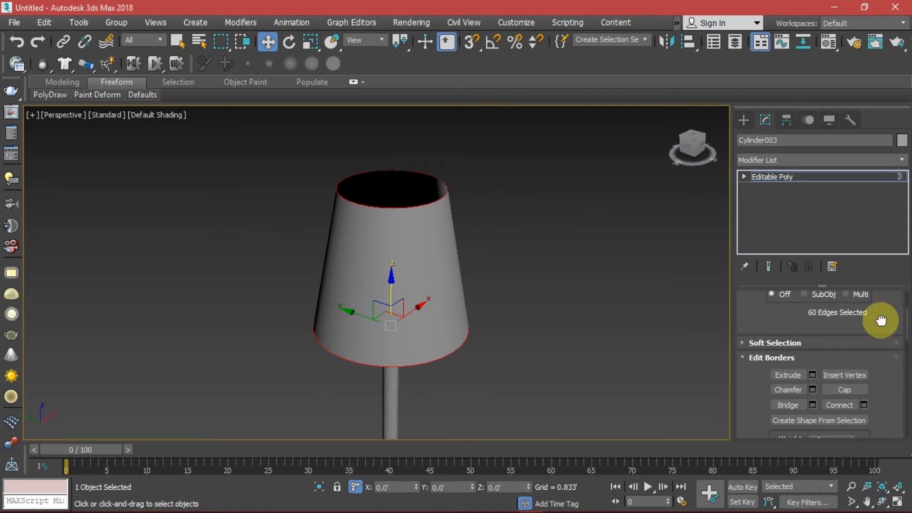
drag(882, 320, 885, 294)
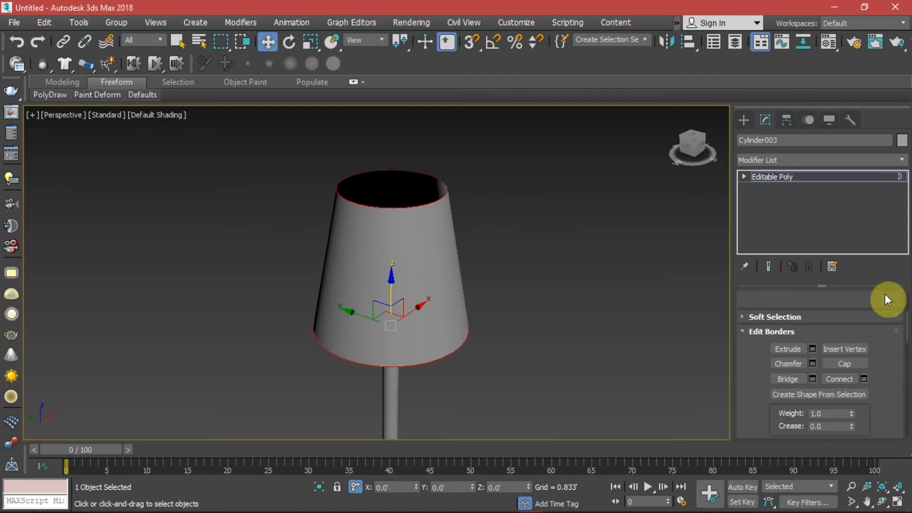
click(811, 395)
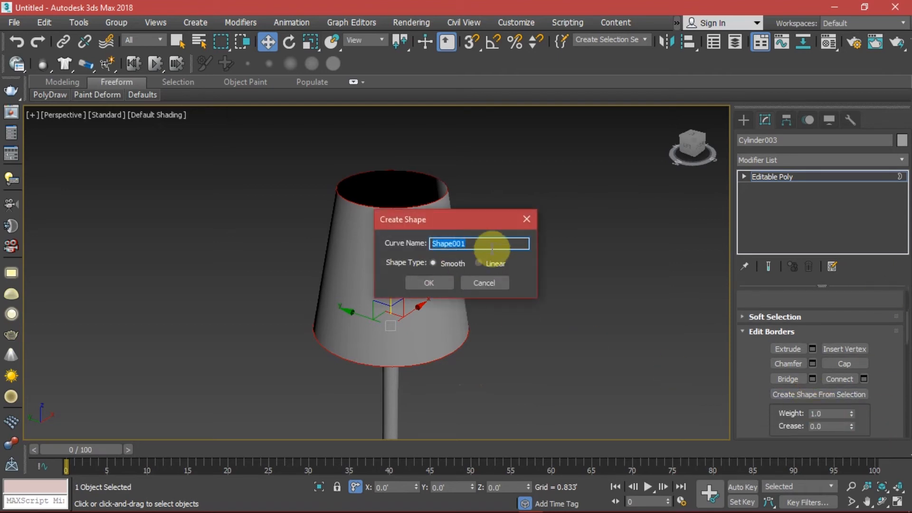
text(Lamp Rings)
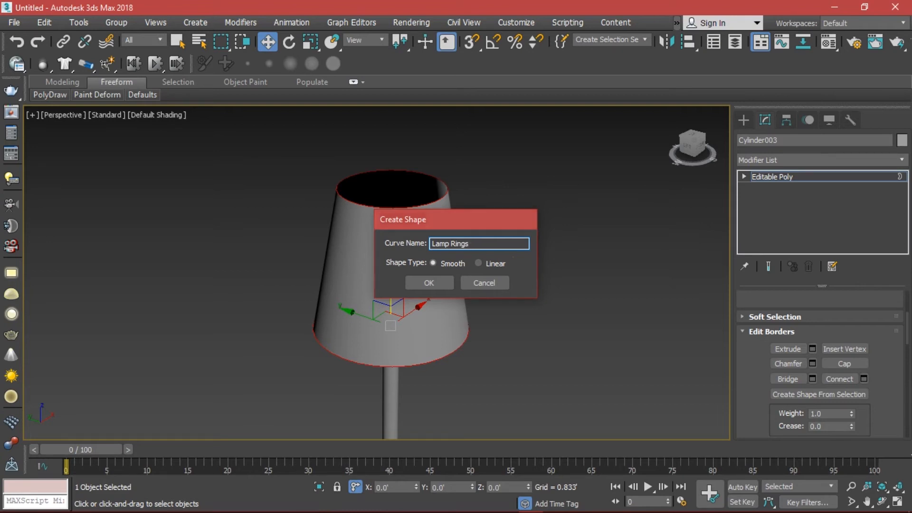
key(Return)
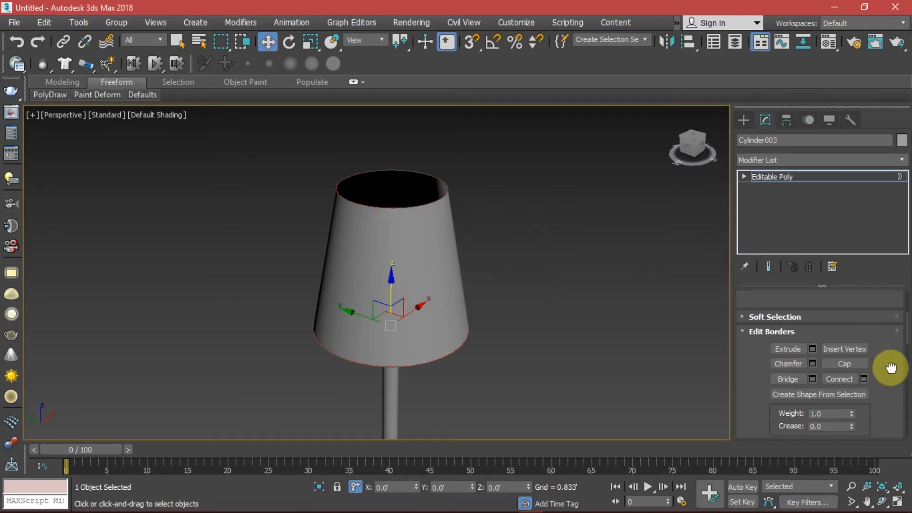
scroll(850, 350, up, 5)
click(826, 314)
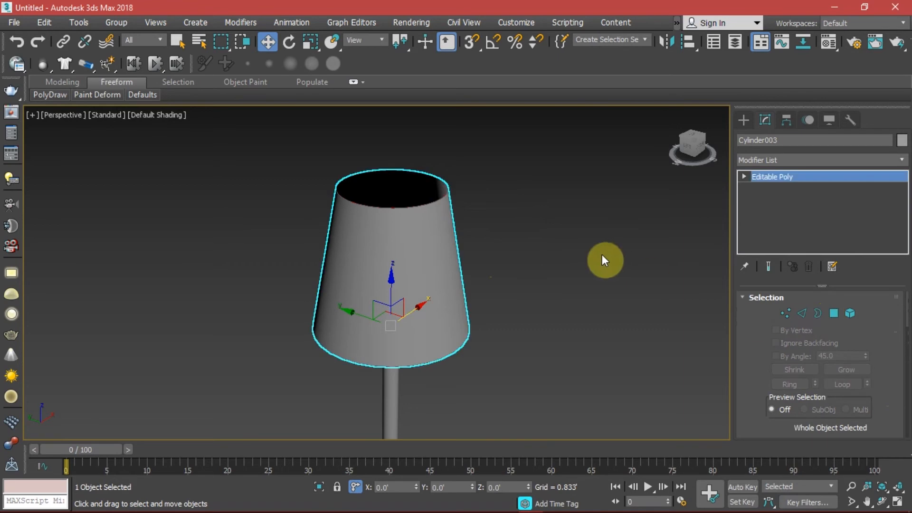
Step: Enable the Lamp Rings spline in renderer and viewport, and set its radial thickness to 0.01'
click(434, 209)
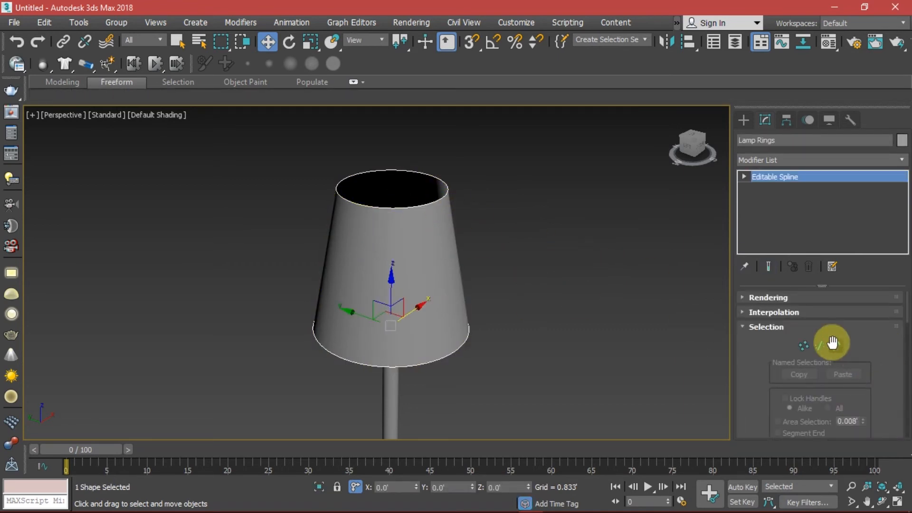
click(792, 327)
click(778, 298)
scroll(795, 324, down, 2)
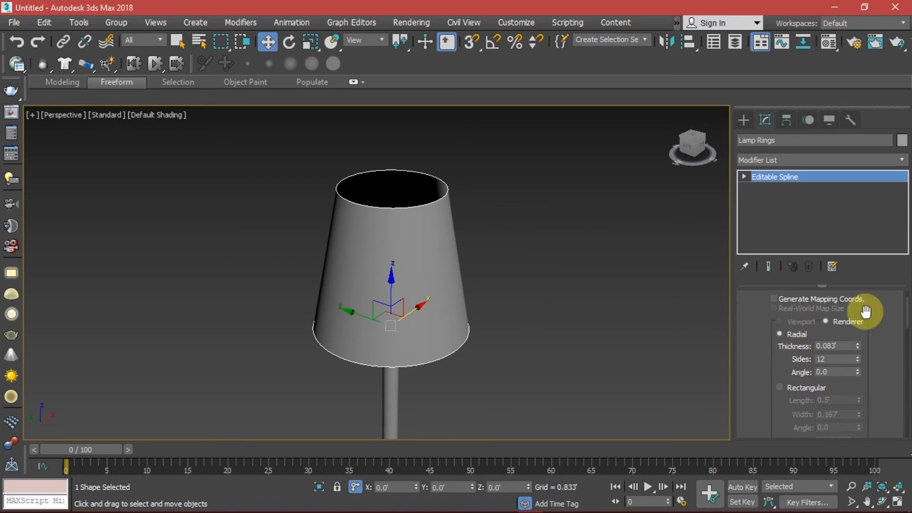
scroll(845, 323, up, 2)
click(806, 311)
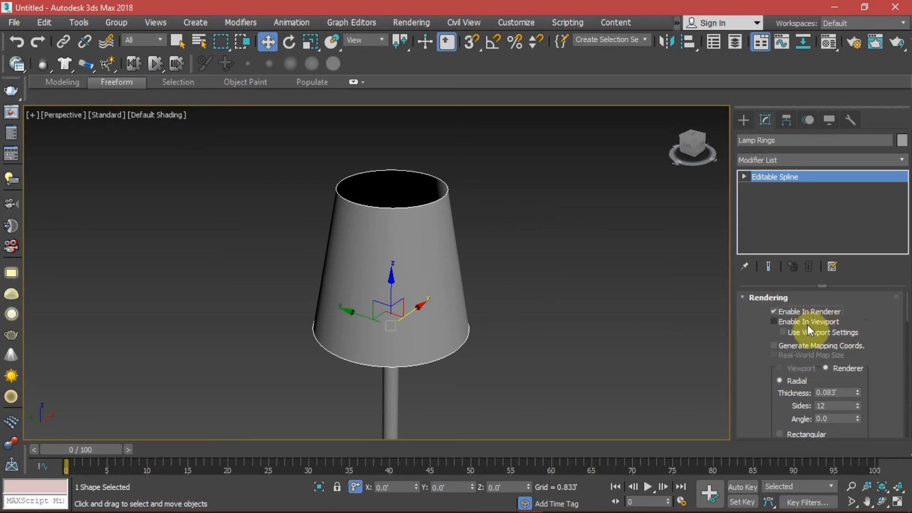
click(807, 322)
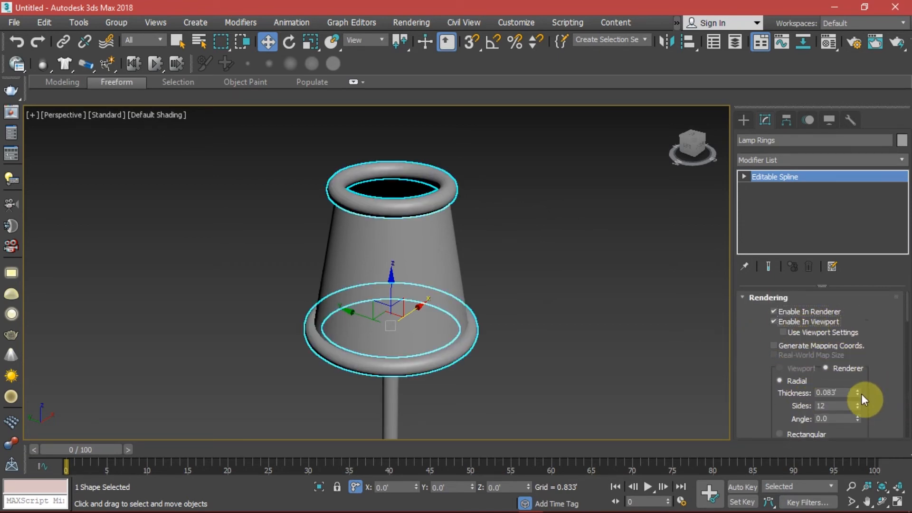
drag(858, 395, 860, 453)
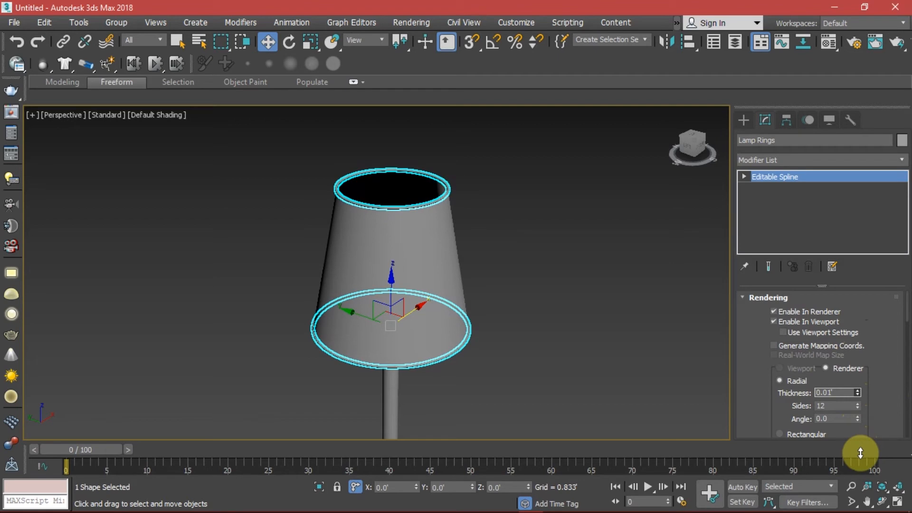
click(630, 373)
Step: Clone the lamp pole cylinder in place as an independent copy, working in the front view
scroll(504, 299, up, 10)
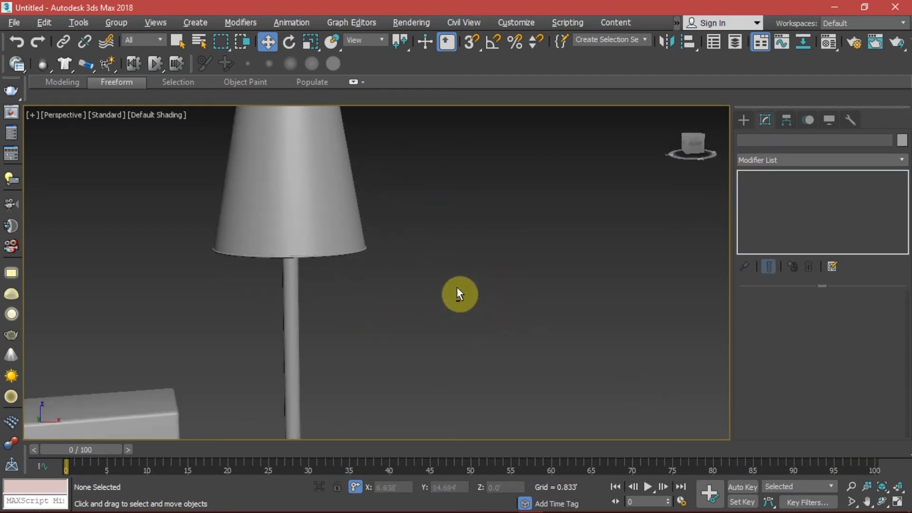
alt+middle_drag(513, 241, 458, 309)
scroll(446, 309, down, 3)
alt+middle_drag(403, 308, 441, 348)
scroll(418, 314, up, 8)
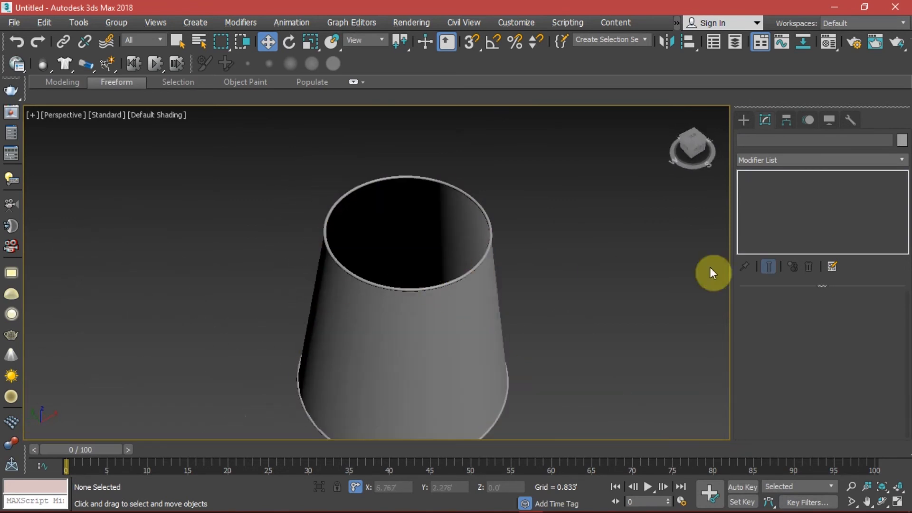
key(alt+w)
middle_drag(603, 192, 559, 192)
key(alt+w)
scroll(405, 287, up, 10)
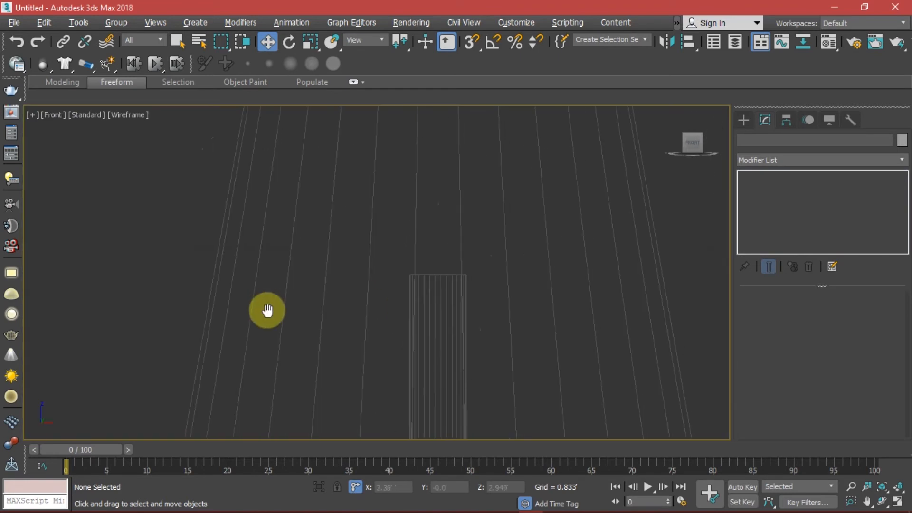
click(411, 306)
middle_drag(428, 279, 414, 306)
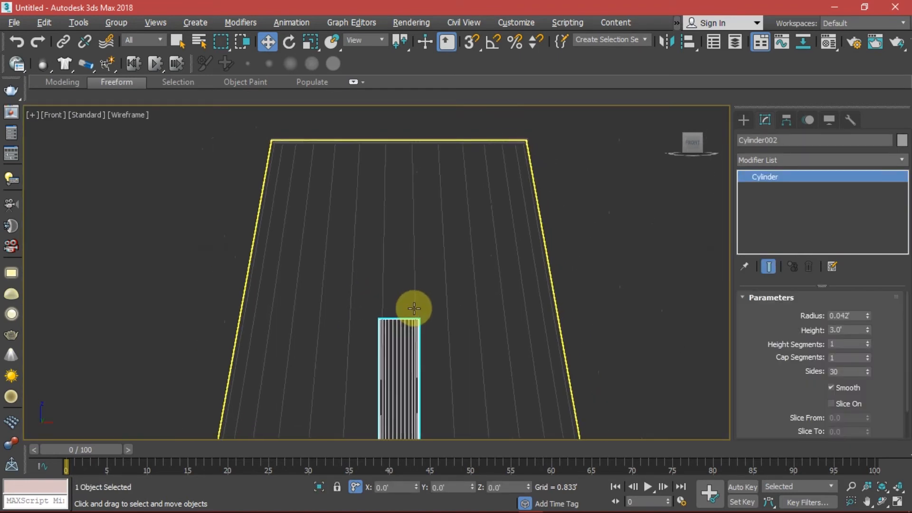
key(ctrl+v)
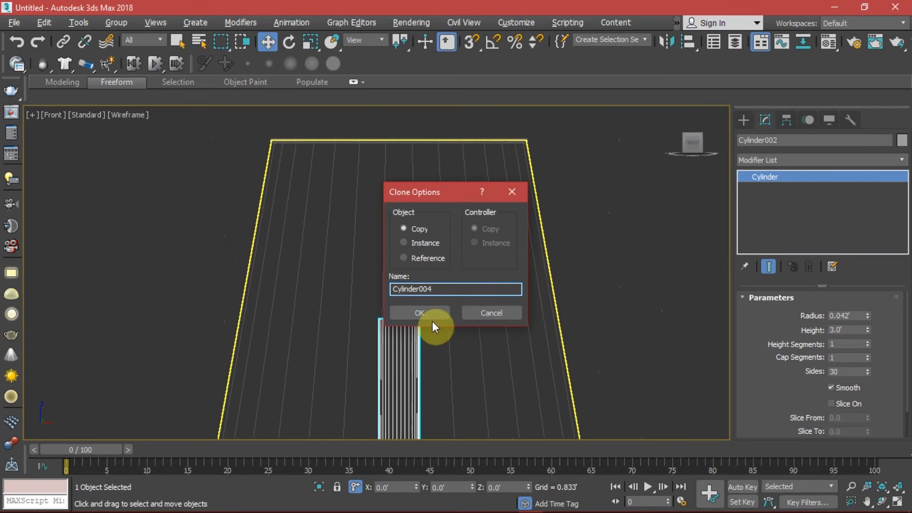
click(419, 312)
Step: Set the copied pole cylinder's radius to 0.01' and its height to 0.5' to make a thin rod
middle_drag(497, 363, 471, 342)
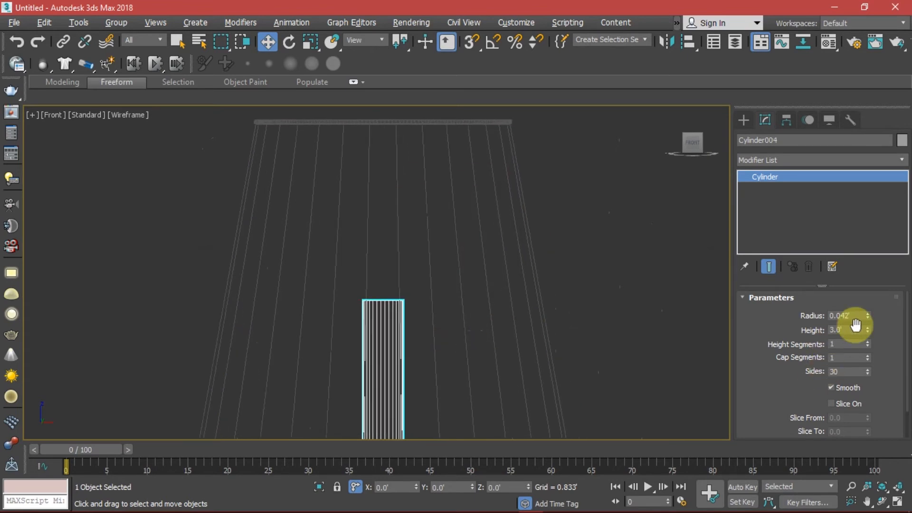
drag(863, 316, 736, 319)
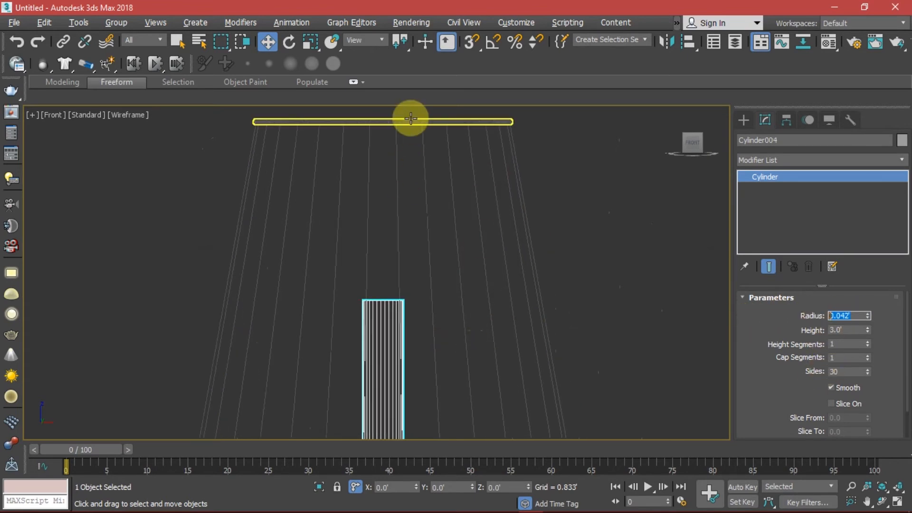
click(411, 120)
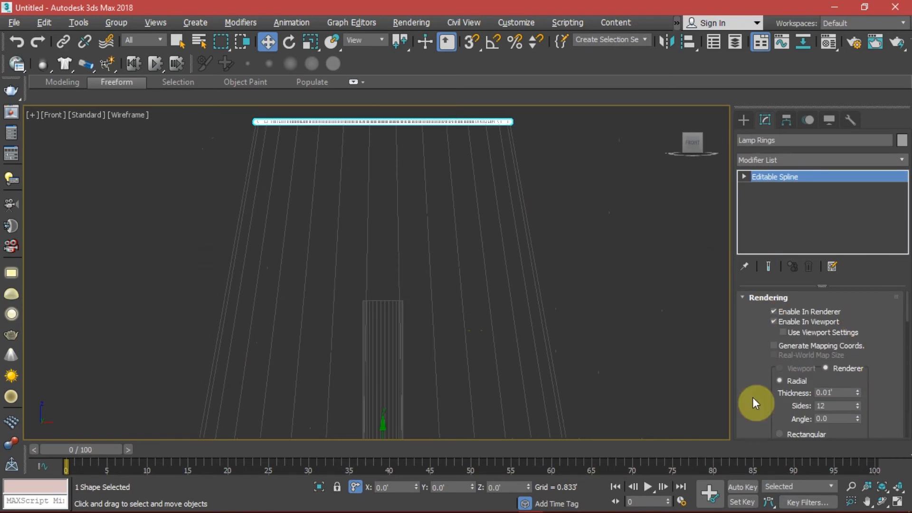
click(380, 378)
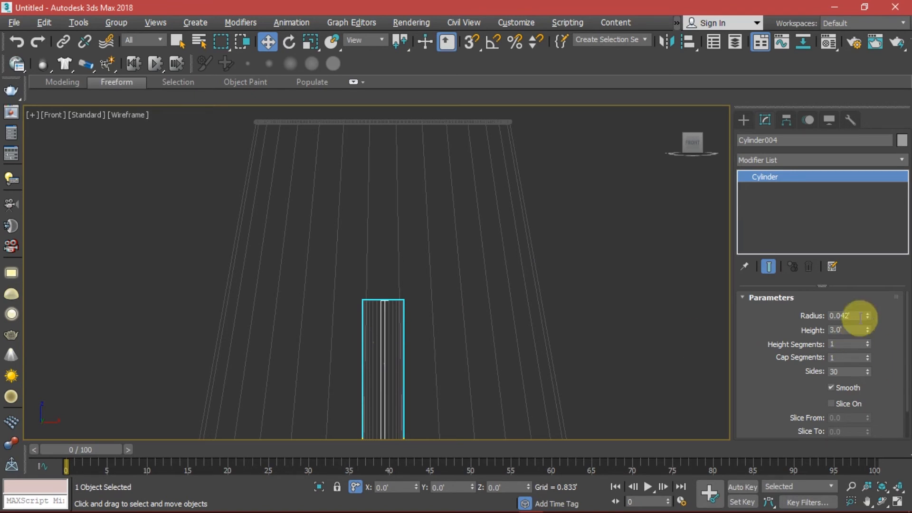
drag(863, 316, 586, 332)
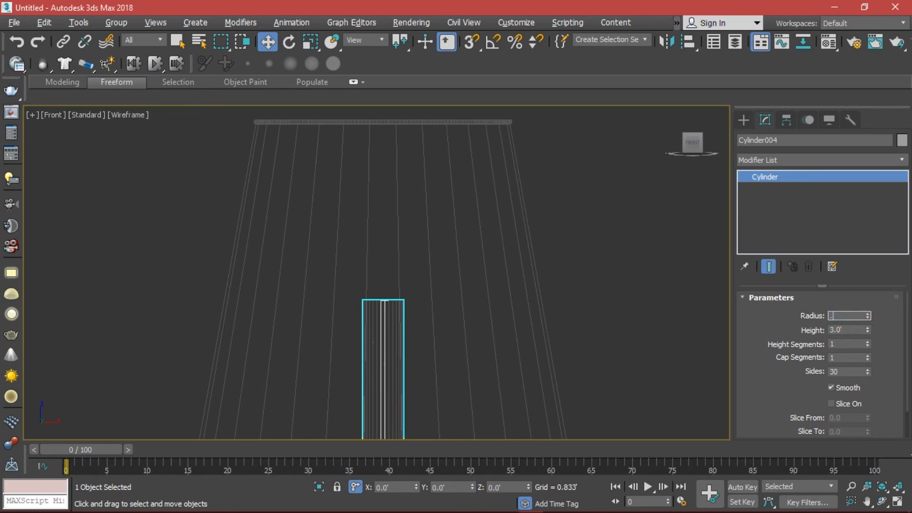
text(.01)
key(Return)
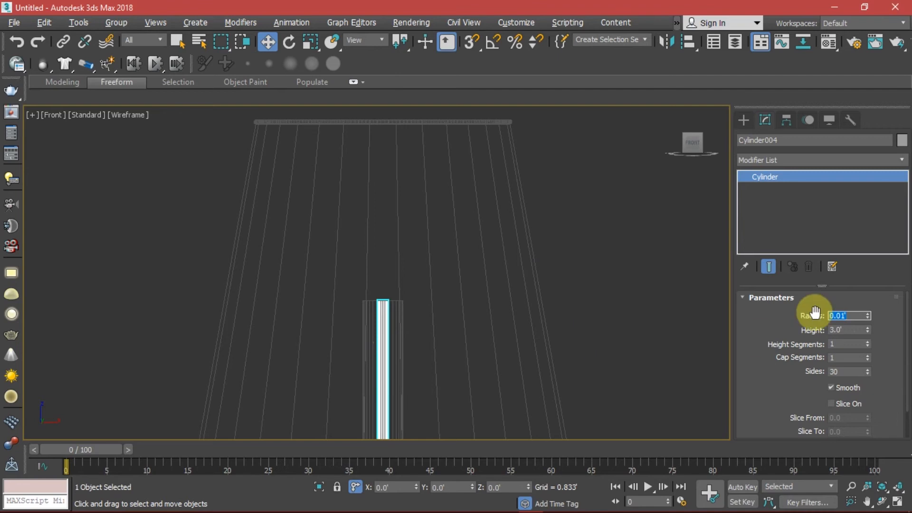
key(Tab)
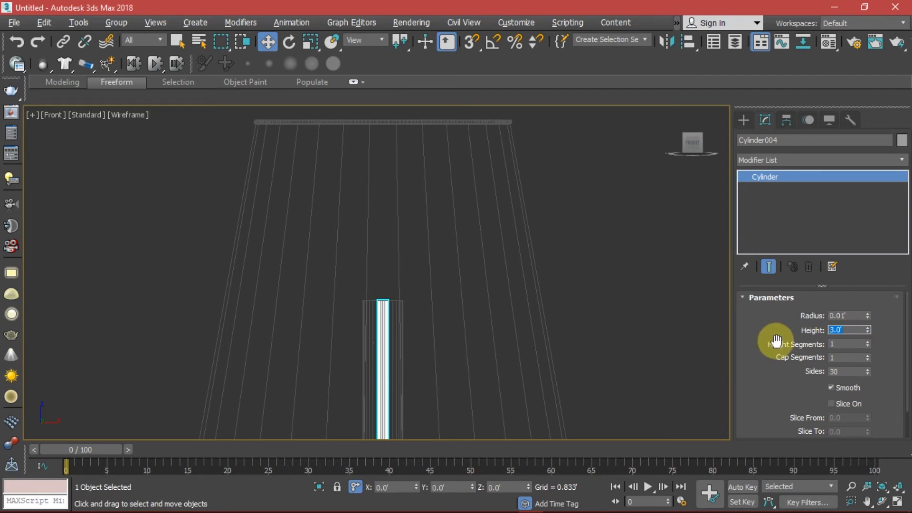
text(.5)
key(Return)
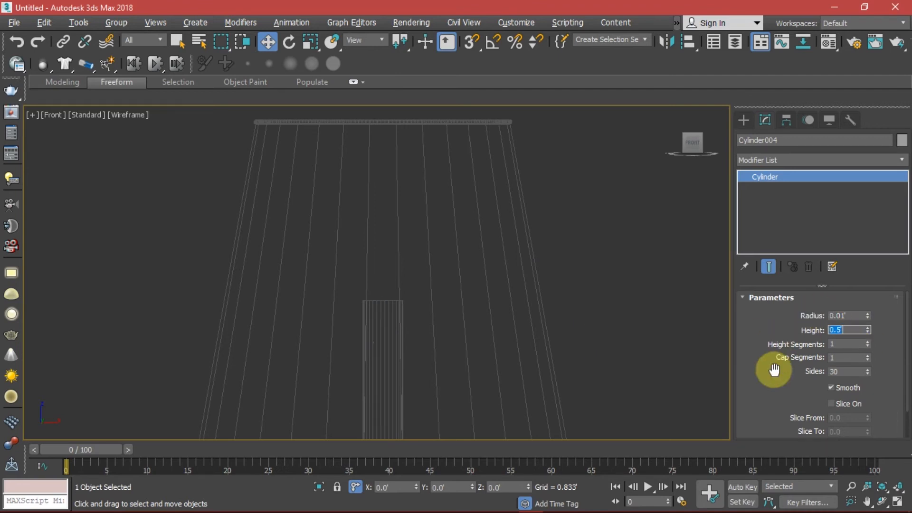
Step: Raise the thin rod by 3' along Z so that it starts at the top of the pole
click(504, 487)
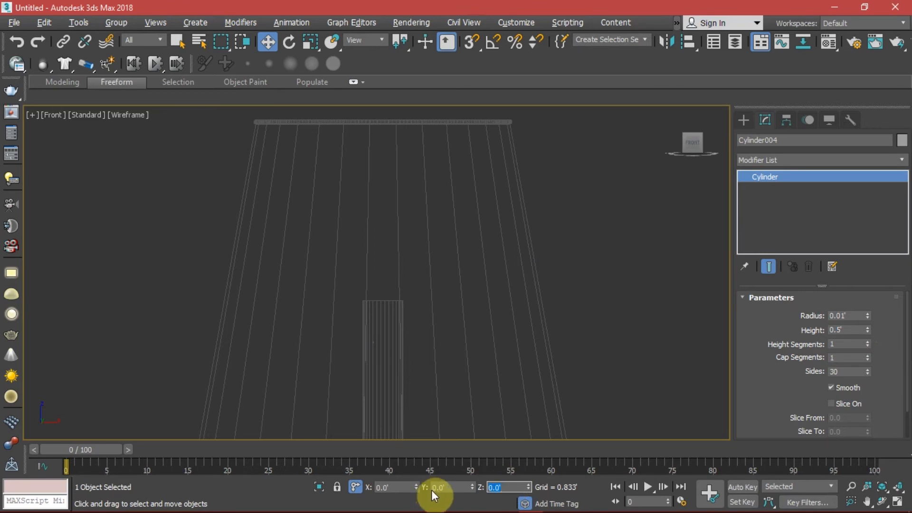
scroll(447, 310, down, 4)
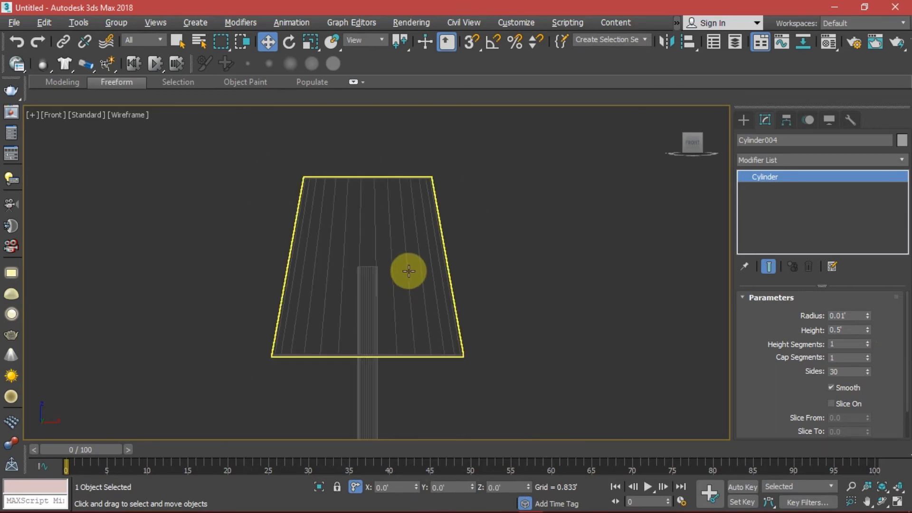
scroll(412, 280, down, 5)
key(alt+w)
key(p)
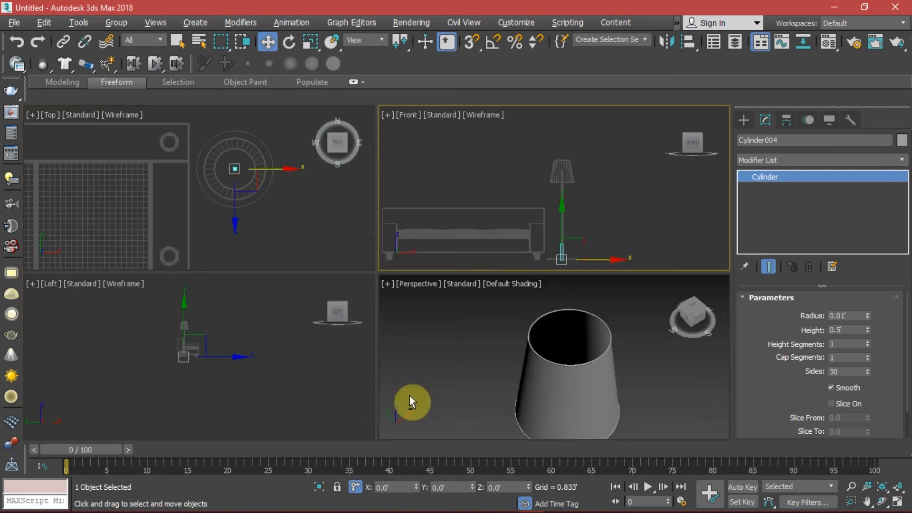
drag(515, 488, 453, 489)
text(3)
key(Return)
Step: Rotate the thin rod in the front view about its lower end, using angle snap, so it slants towards the left edge of the shade's upper ring
right_click(536, 251)
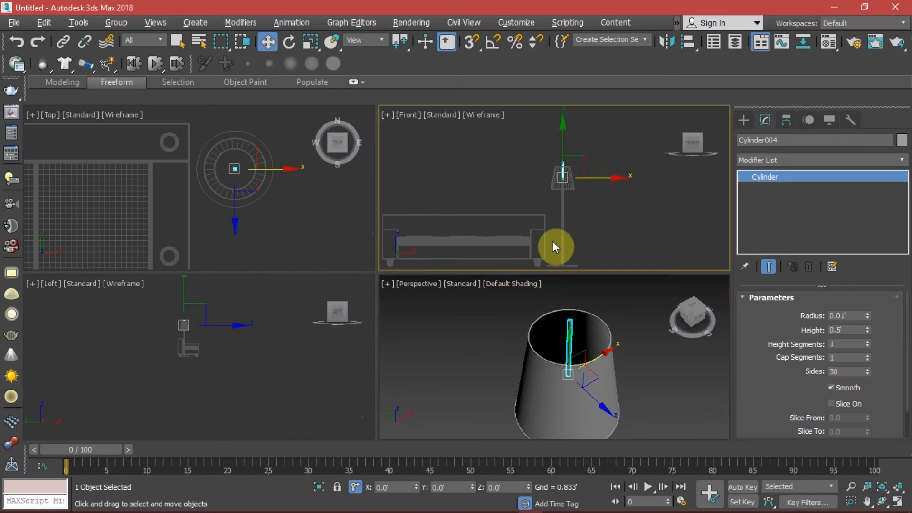
key(alt+w)
scroll(440, 223, up, 5)
middle_drag(245, 316, 404, 314)
scroll(379, 300, up, 5)
middle_drag(323, 190, 410, 305)
scroll(441, 333, down, 3)
key(alt+w)
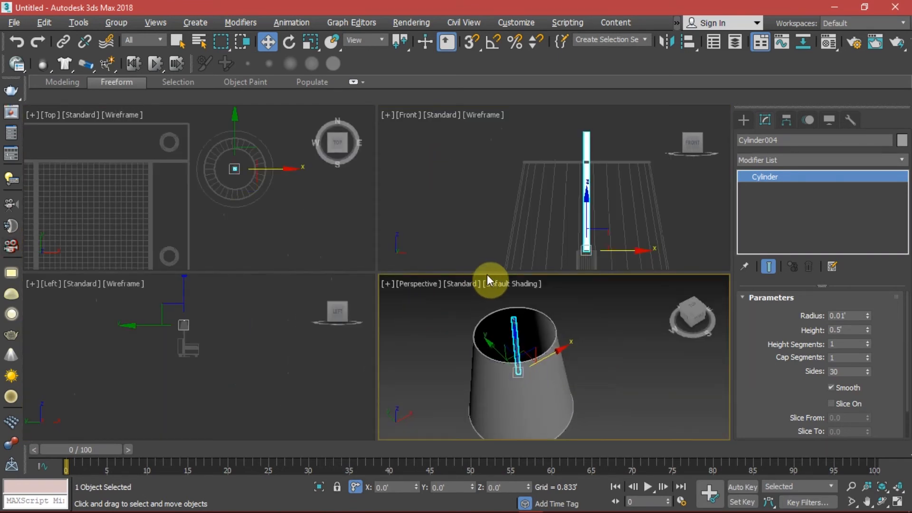
right_click(530, 242)
key(alt+w)
middle_drag(458, 288, 454, 267)
key(e)
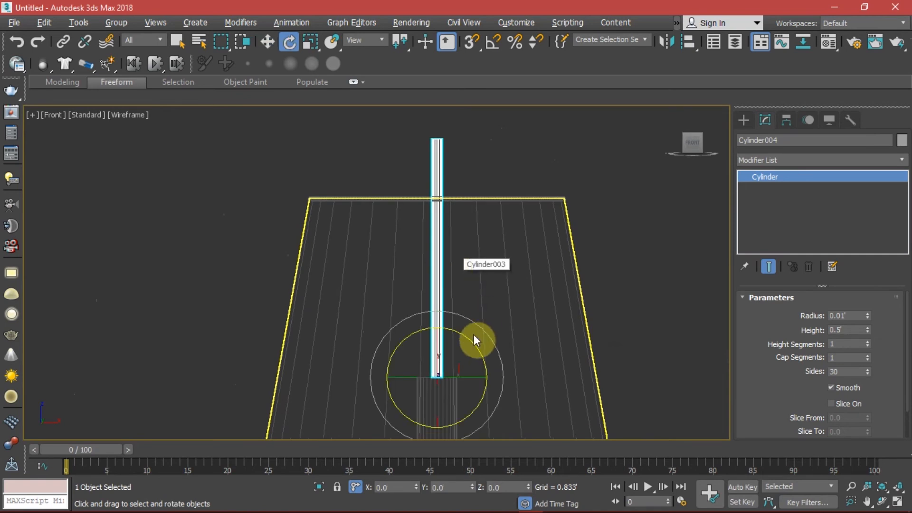
drag(471, 345, 458, 325)
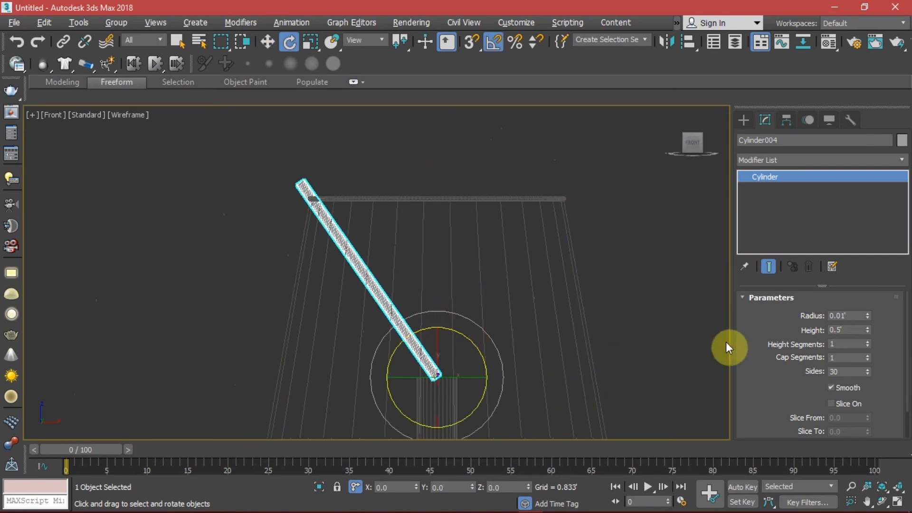
key(w)
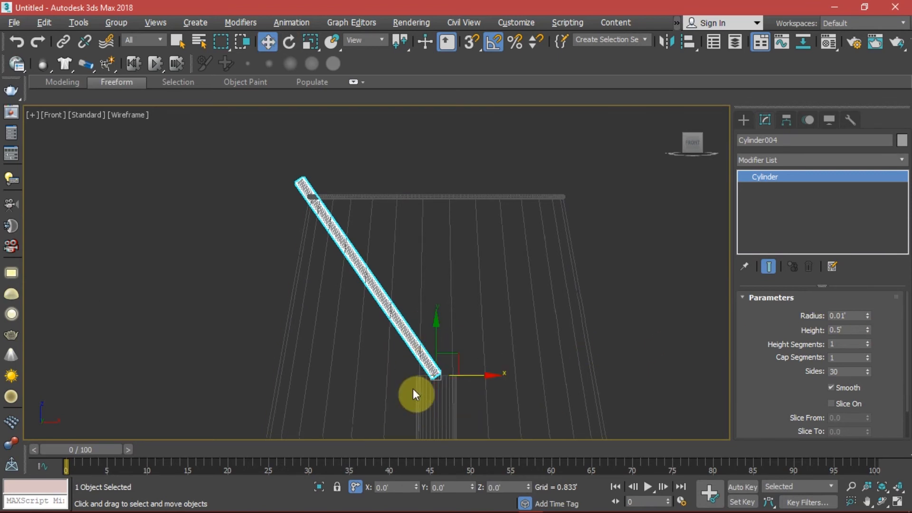
Step: Lower the slanted rod slightly into the pole top, and set its height to 0.47' and its radius to 0.002'
scroll(418, 383, up, 3)
drag(446, 309, 446, 324)
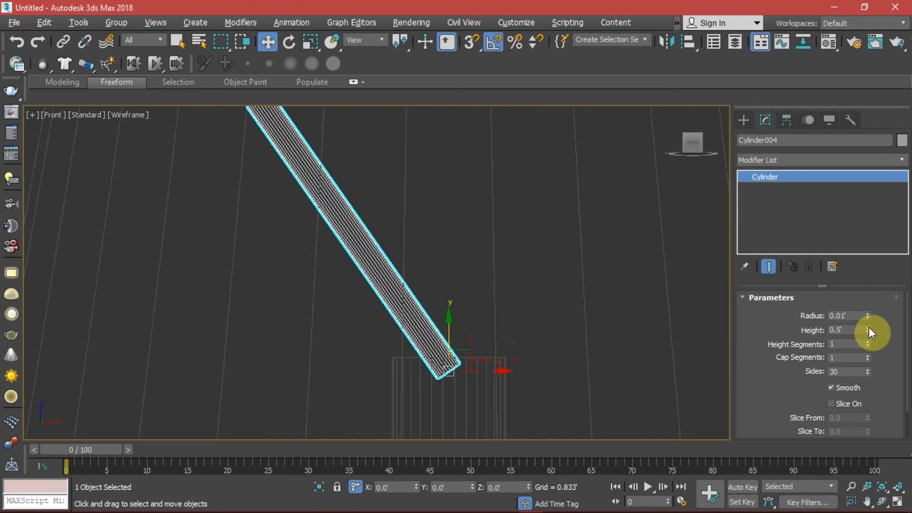
scroll(511, 271, down, 5)
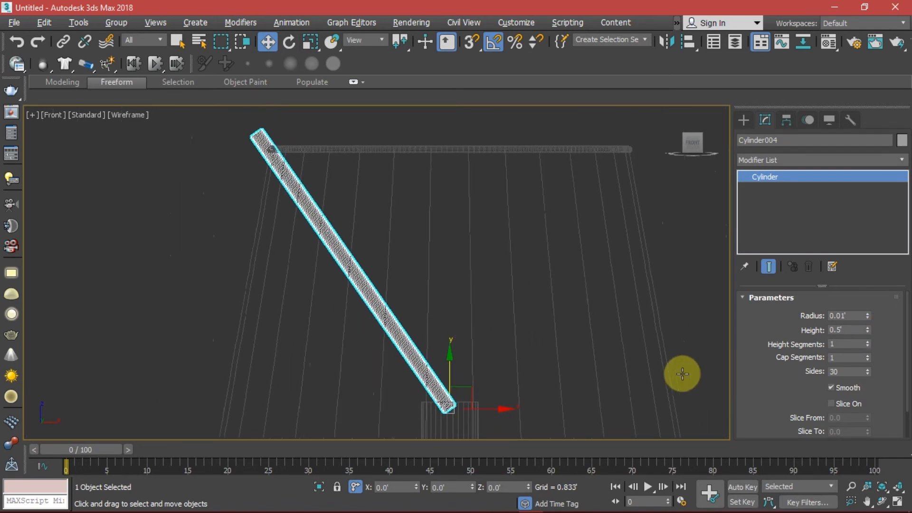
drag(868, 329, 867, 332)
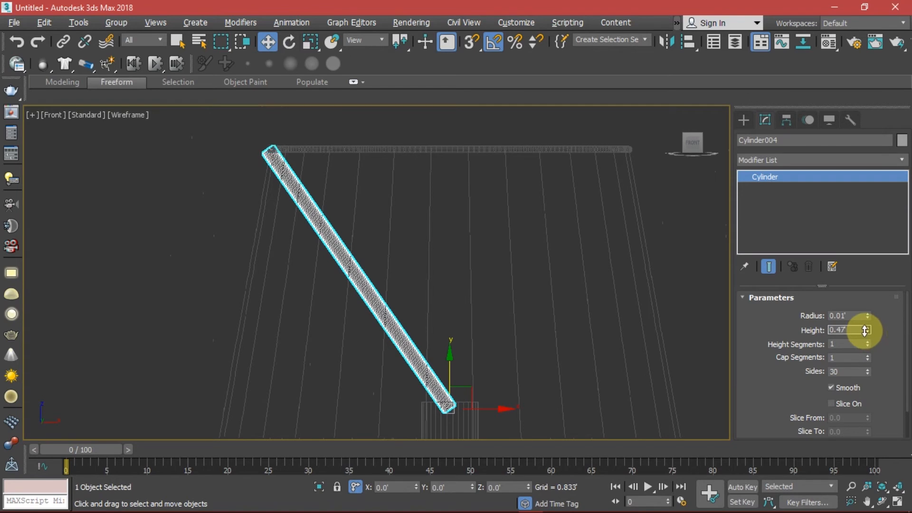
drag(867, 317, 871, 323)
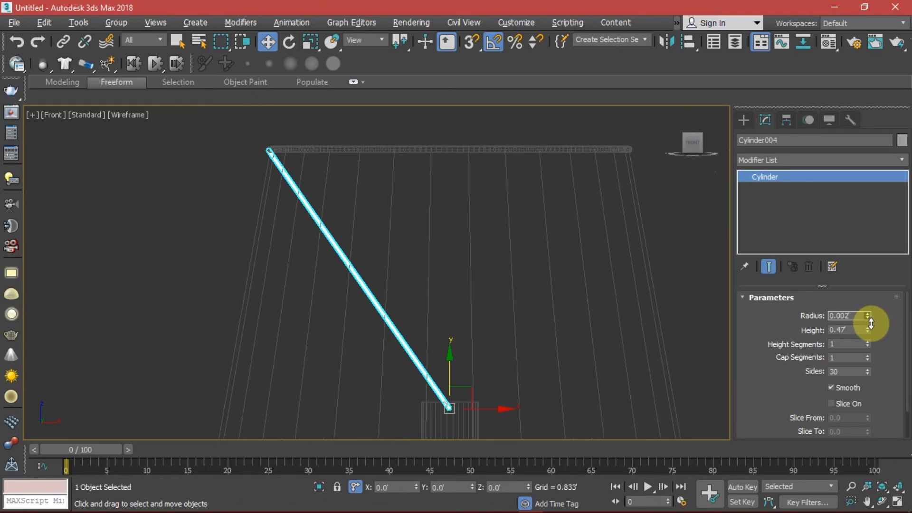
click(445, 139)
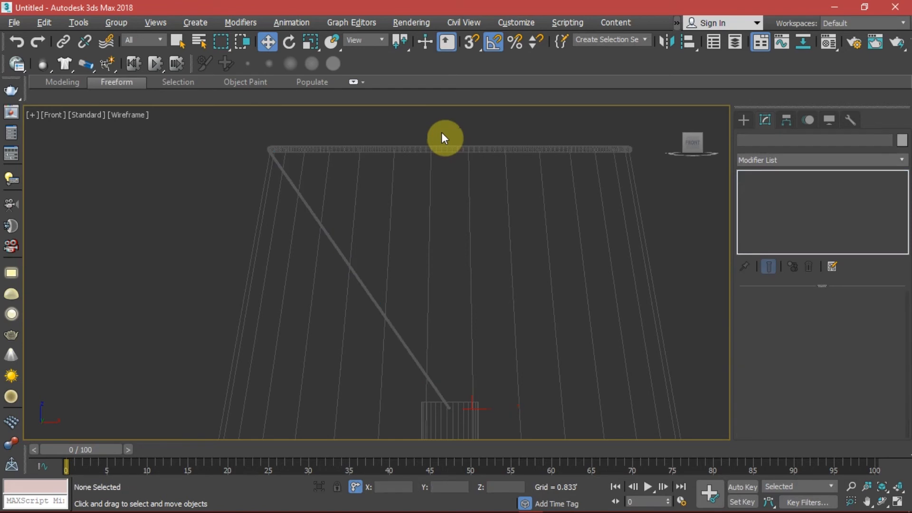
Step: Rotate-clone the slanted rod around the pole in the top view as 12 evenly spaced instances that complete a full circle
click(364, 285)
key(alt+w)
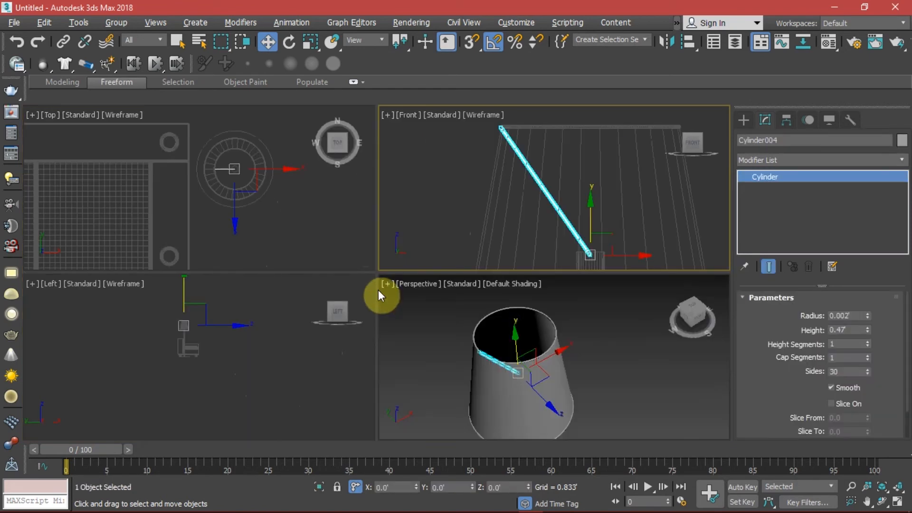
right_click(201, 178)
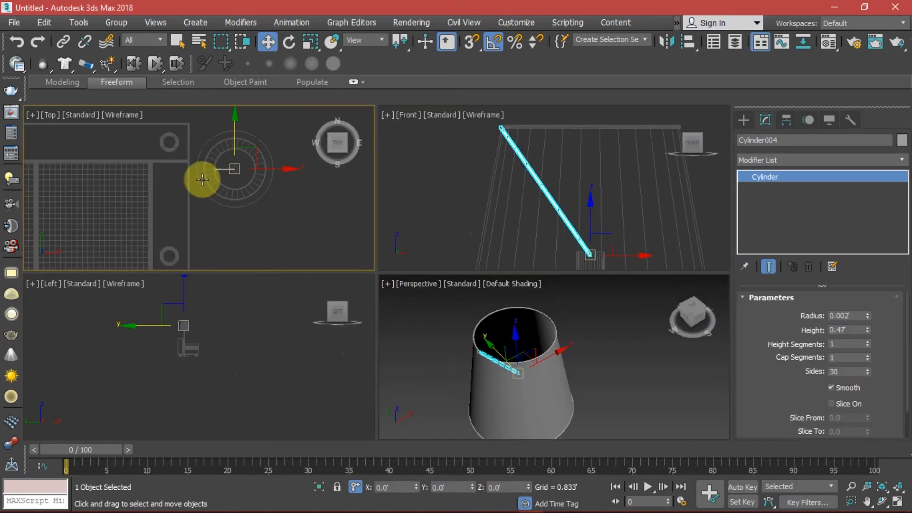
key(alt+w)
middle_drag(519, 274, 523, 285)
scroll(433, 227, up, 5)
scroll(456, 235, up, 2)
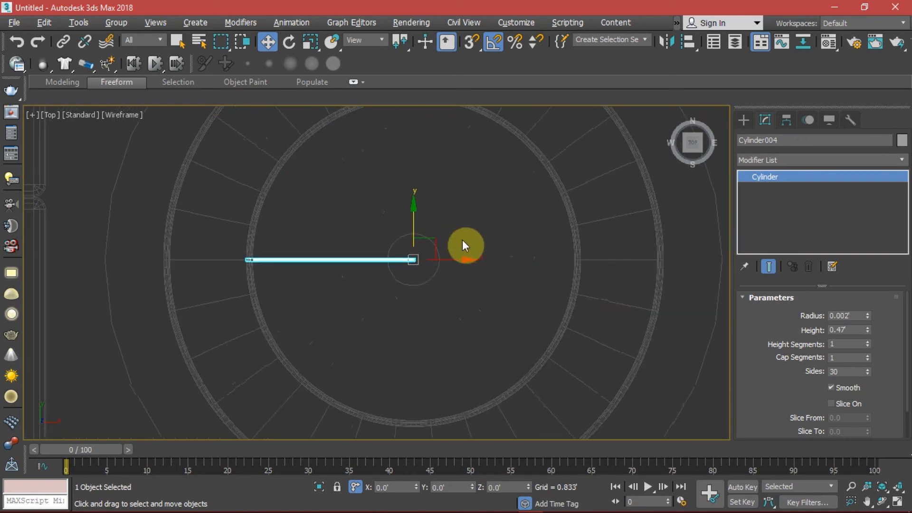
middle_drag(460, 255, 470, 244)
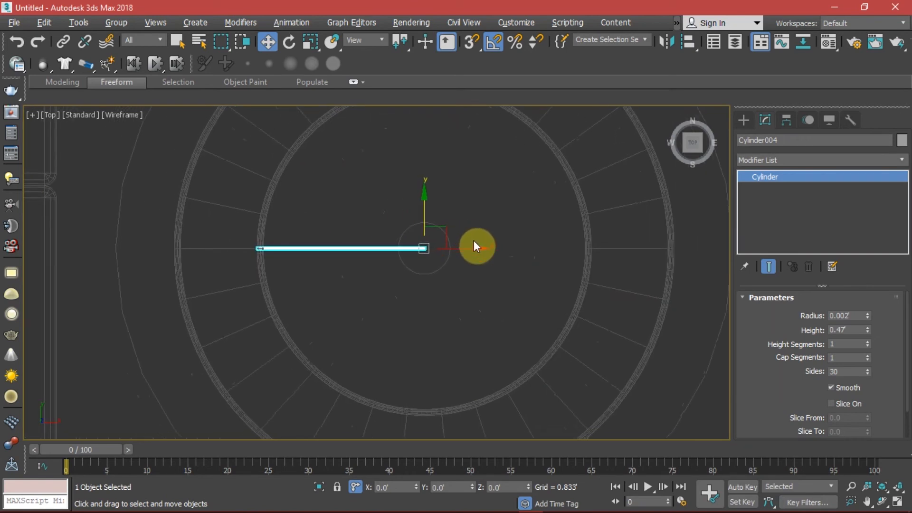
key(e)
shift+drag(467, 268, 484, 256)
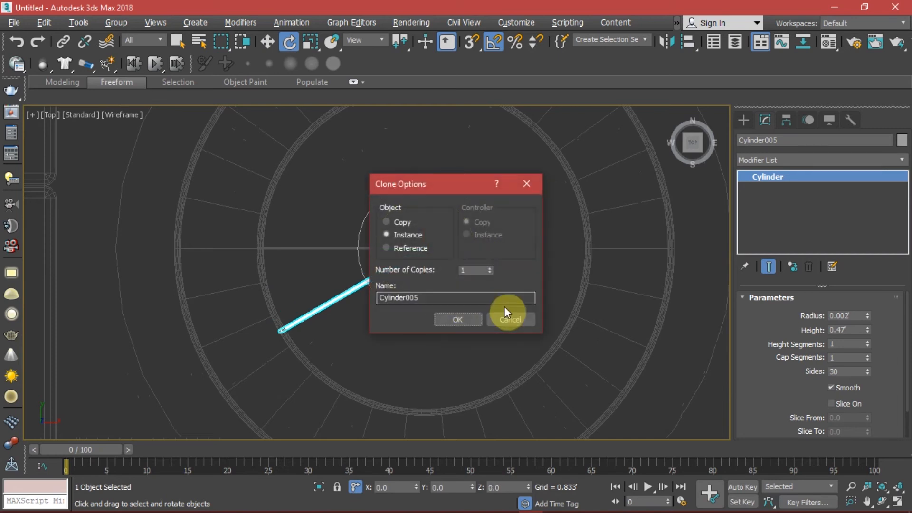
click(481, 271)
text(12)
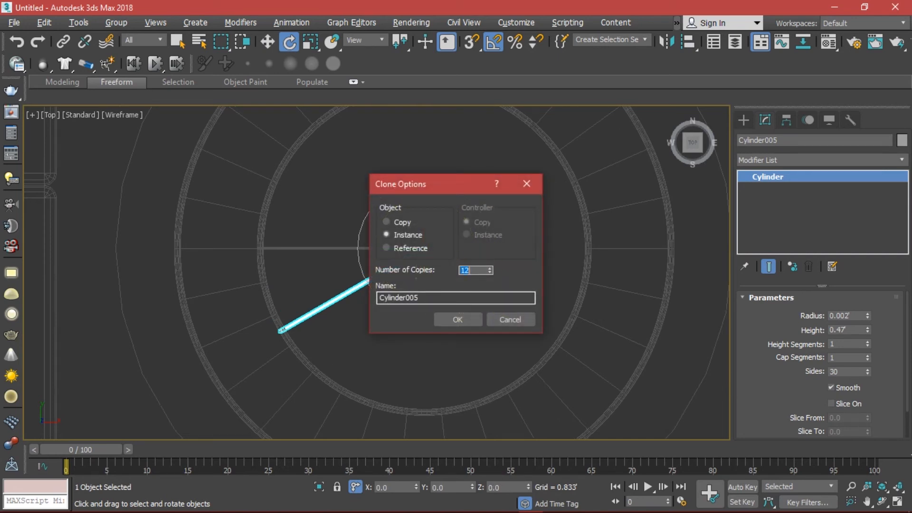
click(466, 319)
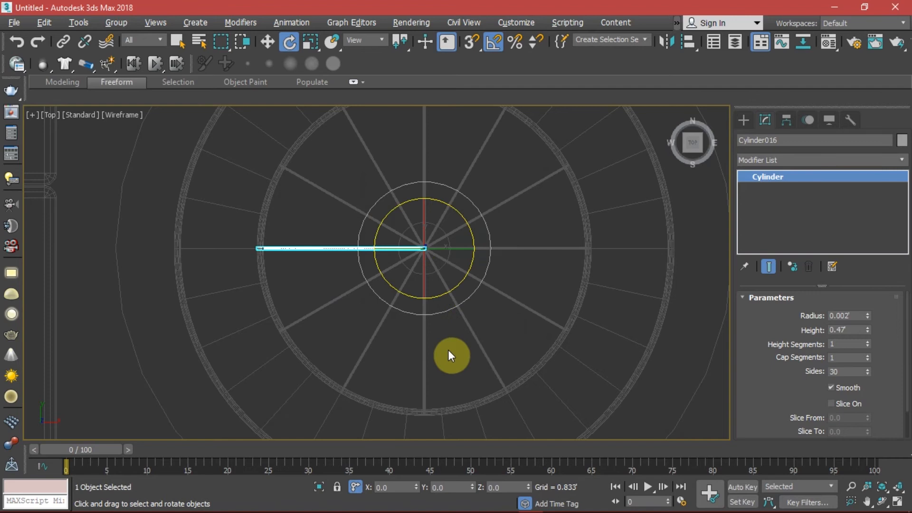
click(497, 323)
Step: Examine the rods inside the lamp shade from below, and the sofa and lamp together from the front, in perspective
key(alt+w)
key(alt+w)
alt+middle_drag(533, 341, 380, 162)
scroll(307, 356, up, 2)
middle_drag(308, 357, 372, 358)
scroll(342, 294, up, 2)
middle_drag(342, 294, 367, 217)
scroll(367, 216, down, 2)
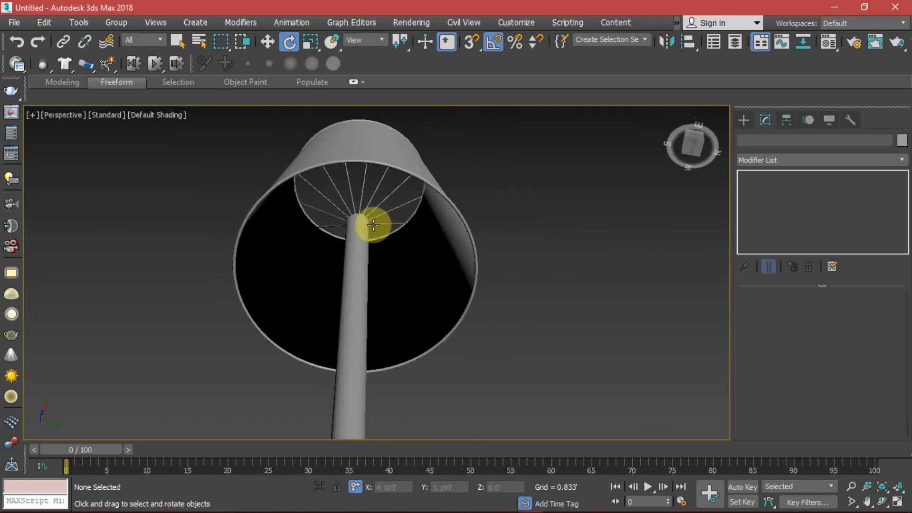
scroll(376, 233, down, 2)
alt+middle_drag(382, 250, 407, 355)
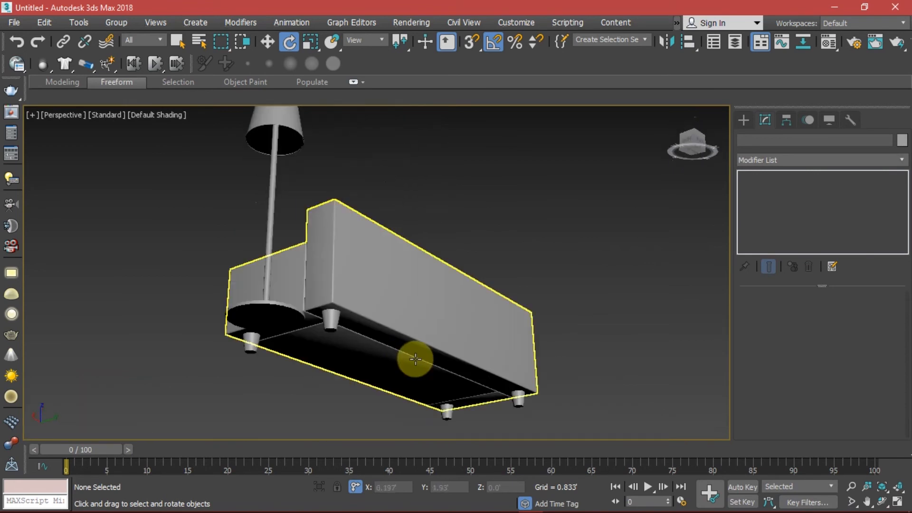
scroll(442, 361, down, 3)
alt+middle_drag(479, 366, 562, 436)
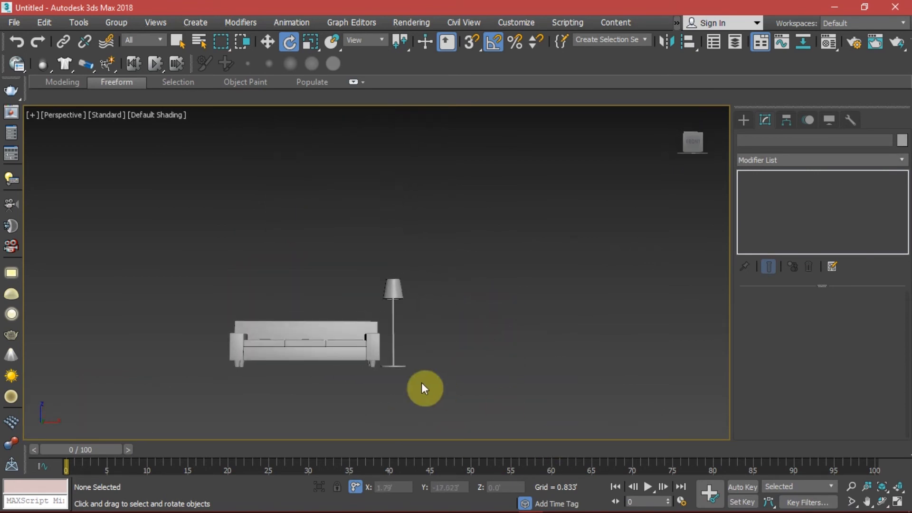
scroll(380, 386, up, 4)
middle_drag(396, 368, 412, 368)
scroll(403, 359, down, 2)
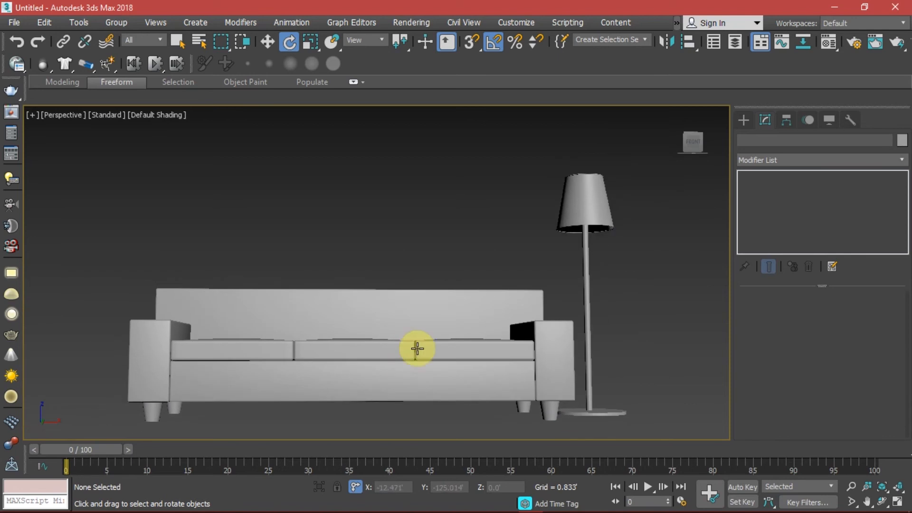
Step: Scale the shade with its rim rings and rods, excluding the pole, along Z only to about 78 percent
click(591, 212)
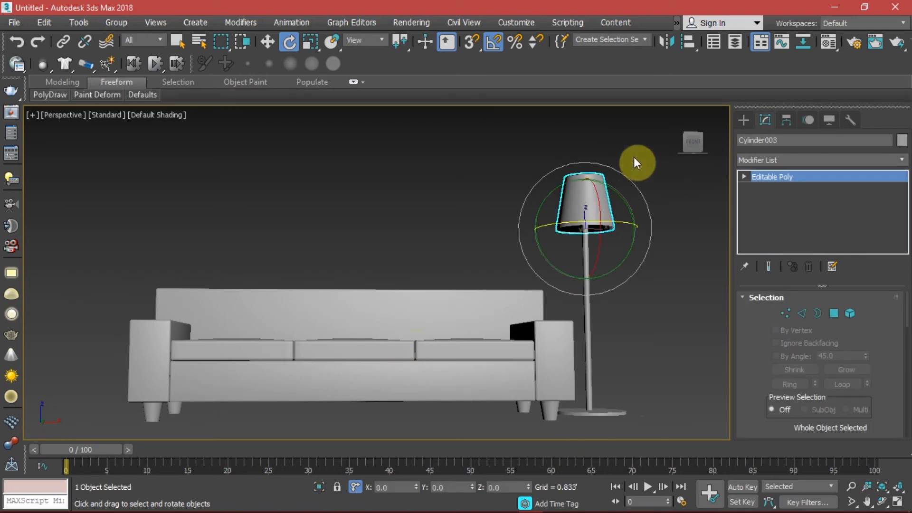
drag(522, 248, 521, 248)
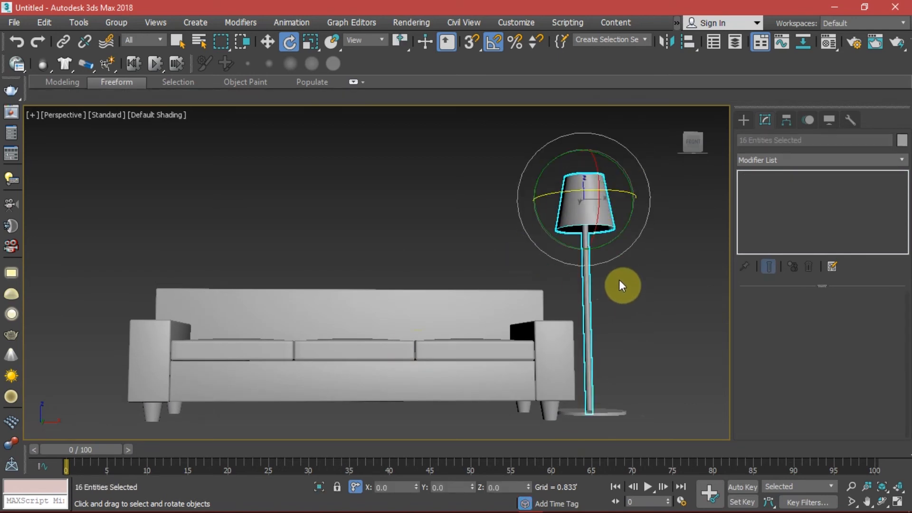
click(587, 299)
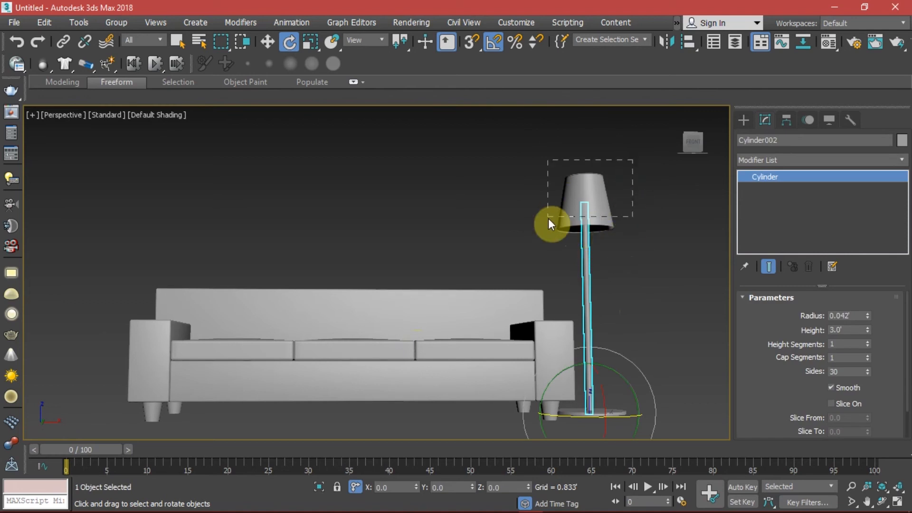
drag(553, 218, 615, 267)
alt+drag(620, 310, 522, 307)
middle_drag(588, 227, 584, 230)
key(r)
key(r)
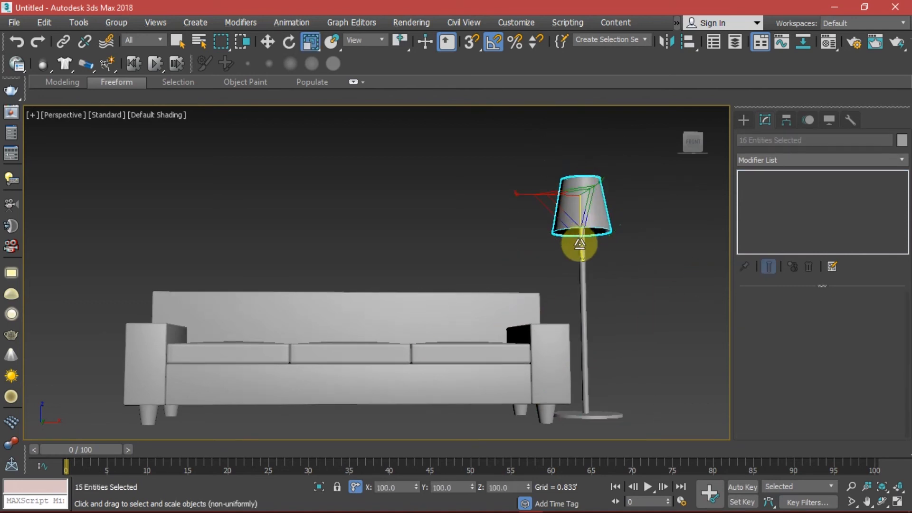
drag(581, 246, 580, 233)
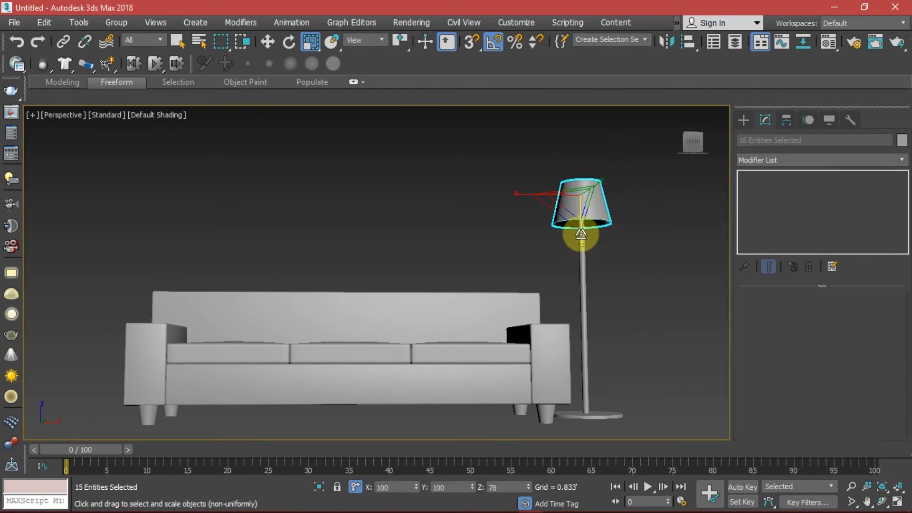
key(z)
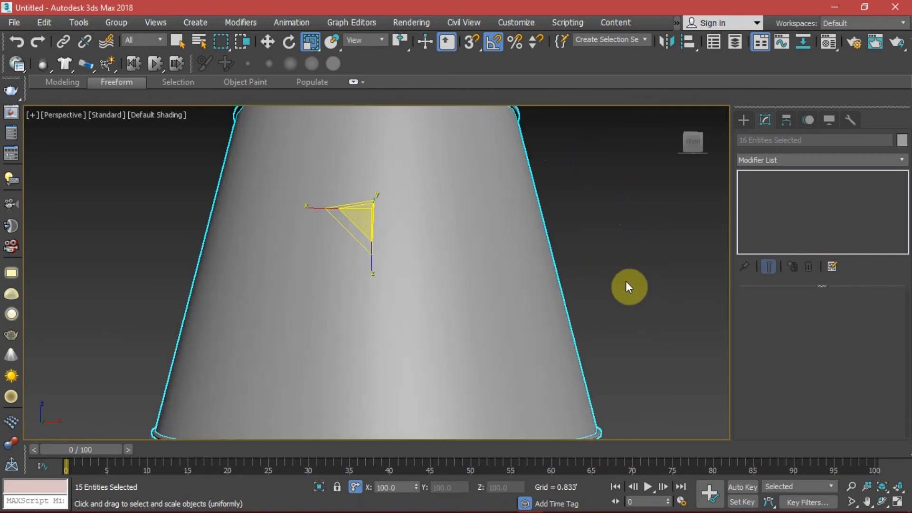
click(603, 275)
key(shift+z)
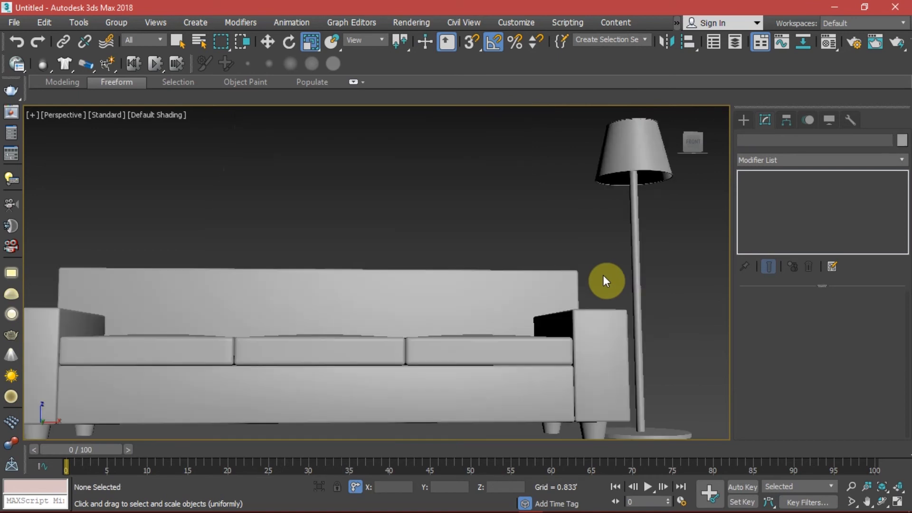
scroll(480, 343, down, 3)
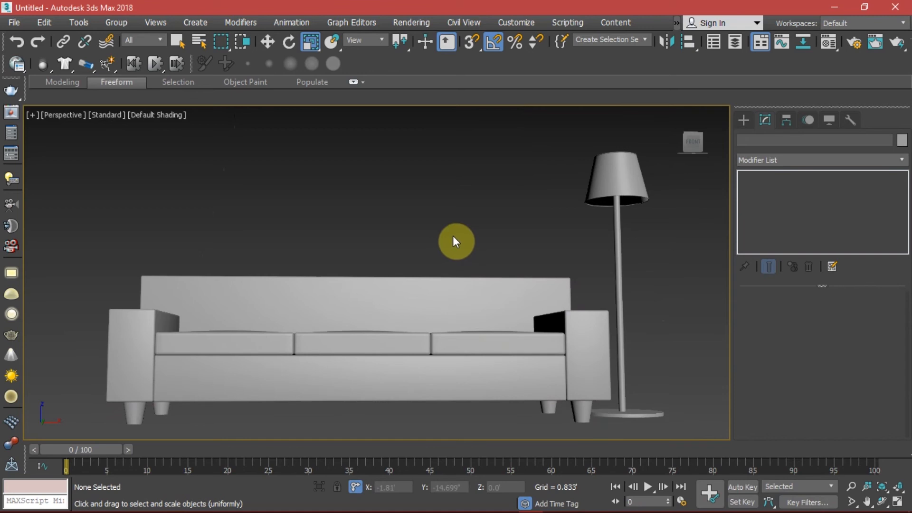
Step: Fit the whole scene in each of the four viewports and maximize the top view
key(alt+w)
click(222, 187)
key(z)
click(235, 215)
key(z)
key(w)
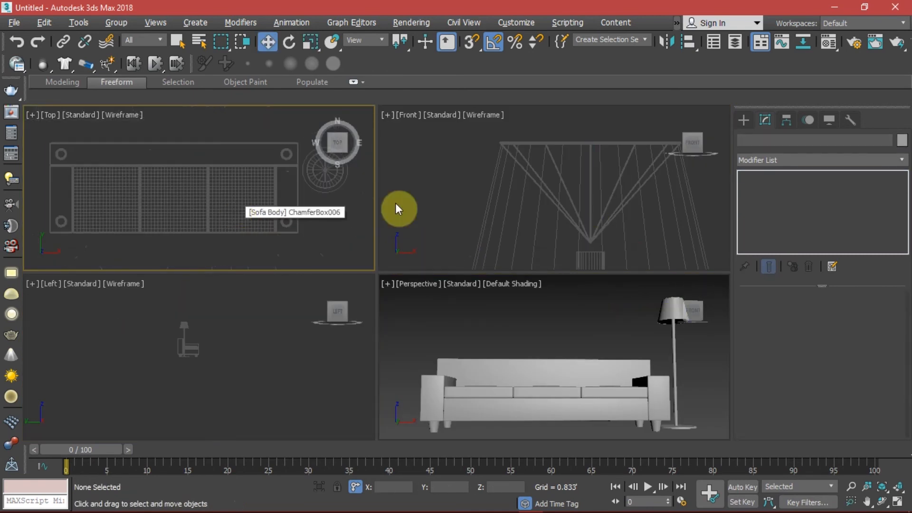
click(417, 209)
key(z)
click(429, 369)
key(z)
click(239, 381)
key(z)
click(300, 255)
key(alt+w)
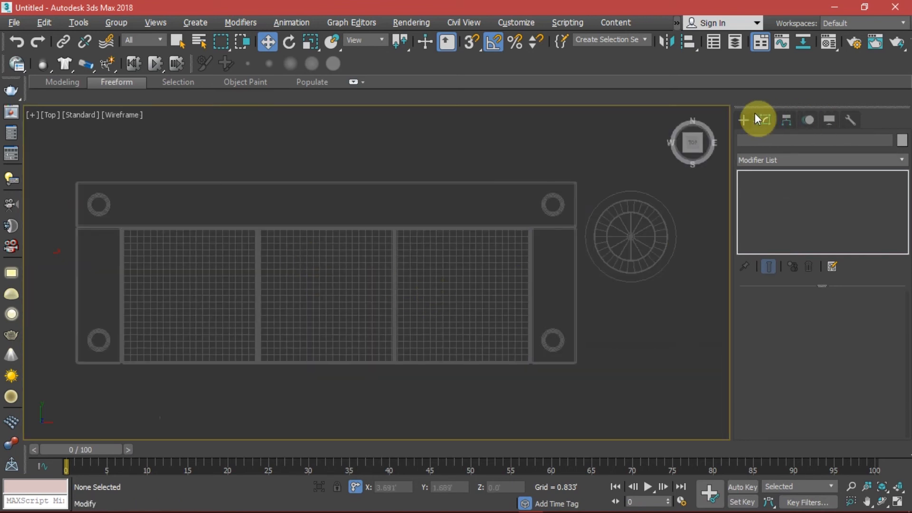
Step: Create a floor plane about 6.6' long and 16.3' wide around the sofa and lamp in the top view
click(744, 119)
click(765, 159)
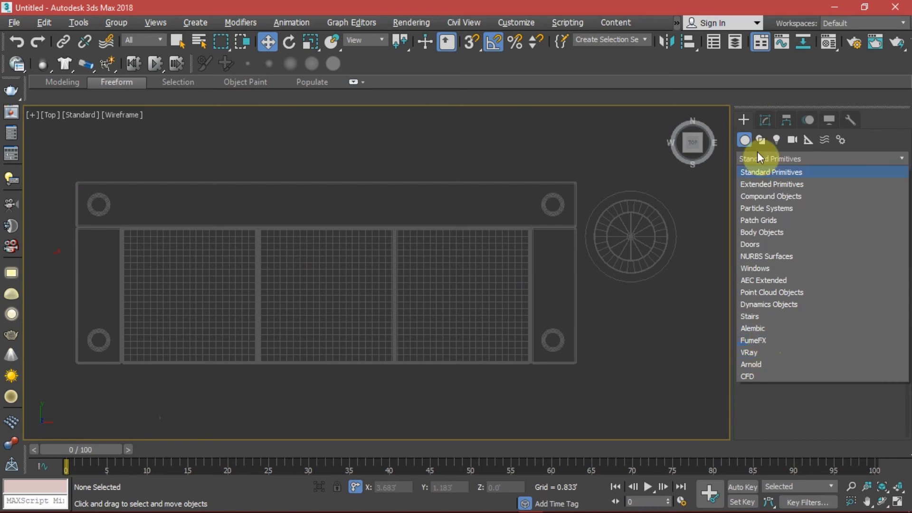
click(764, 172)
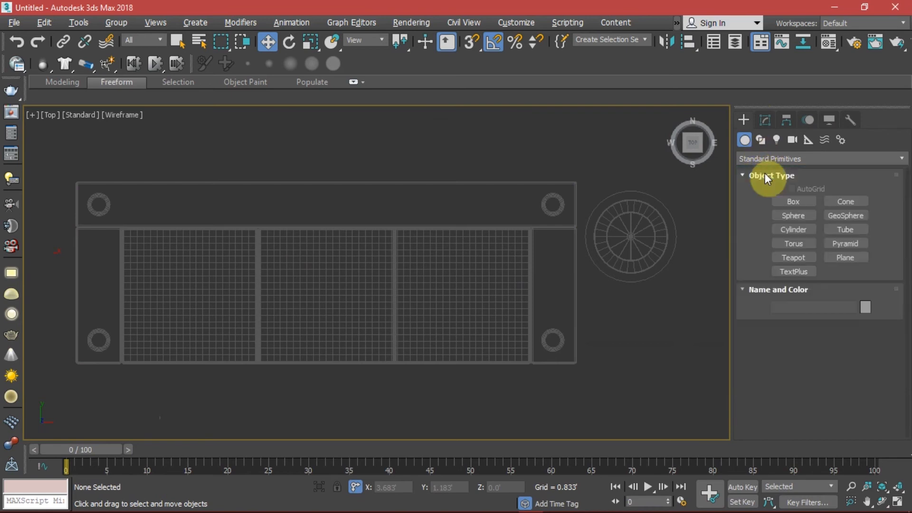
click(834, 259)
scroll(442, 266, down, 4)
drag(151, 195, 674, 406)
right_click(680, 232)
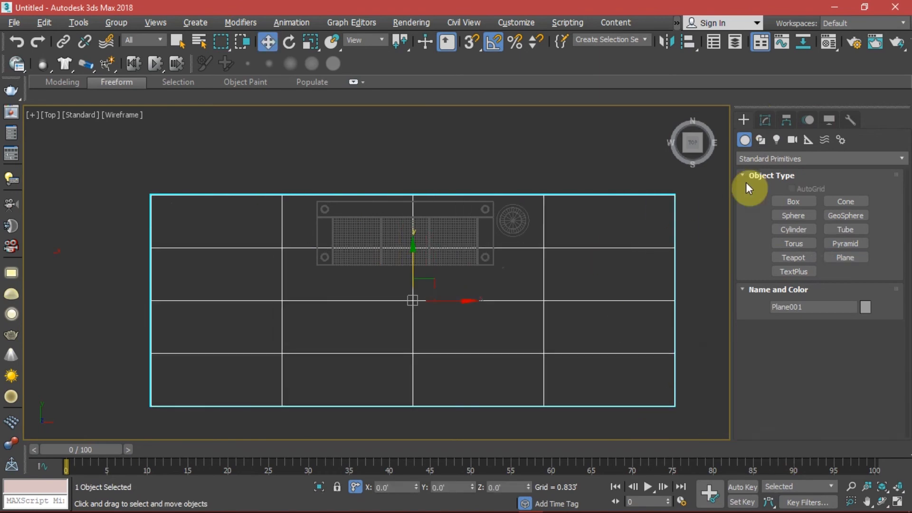
Step: Set the floor plane's length and width segments to 1 each
click(764, 120)
double_click(839, 350)
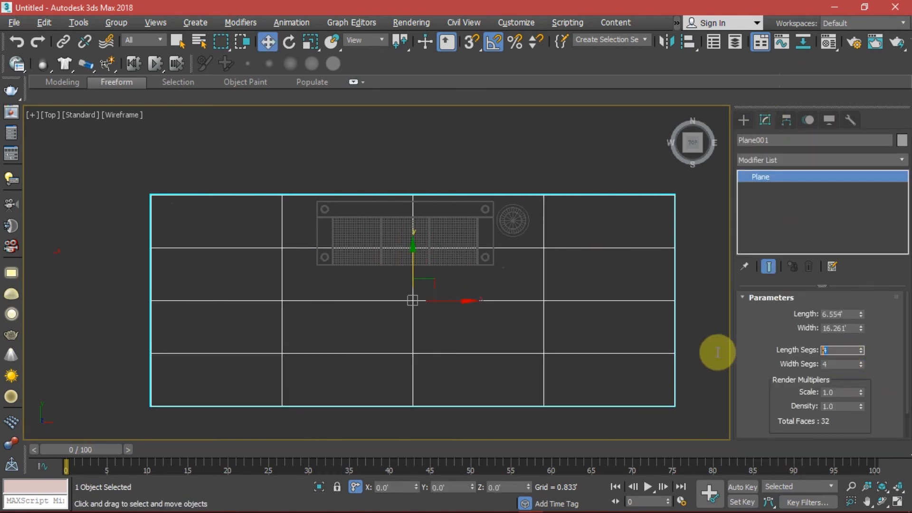
text(1)
key(Tab)
text(1)
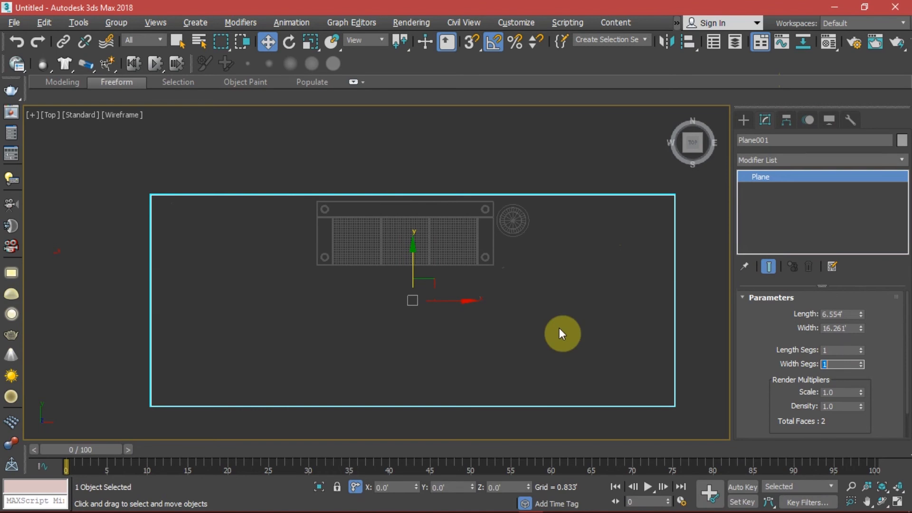
Step: Set the floor plane's length to 10' and width to 20', and move it along Y until its back edge meets the sofa's back
scroll(560, 332, up, 2)
scroll(570, 333, down, 4)
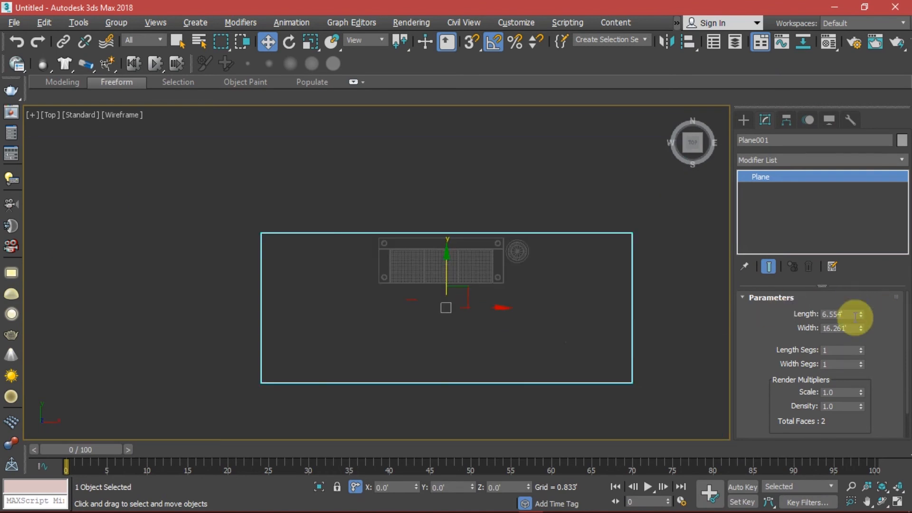
drag(854, 314, 774, 310)
text(10)
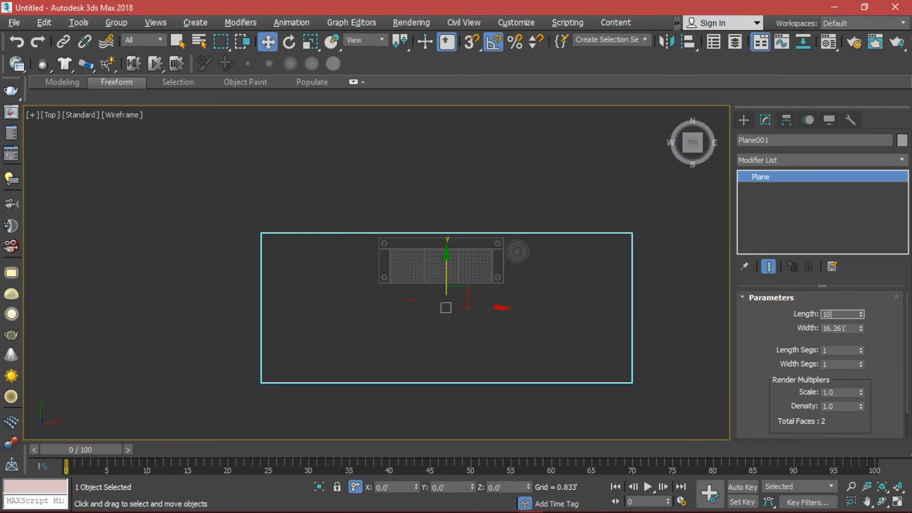
key(Tab)
text(20)
key(Return)
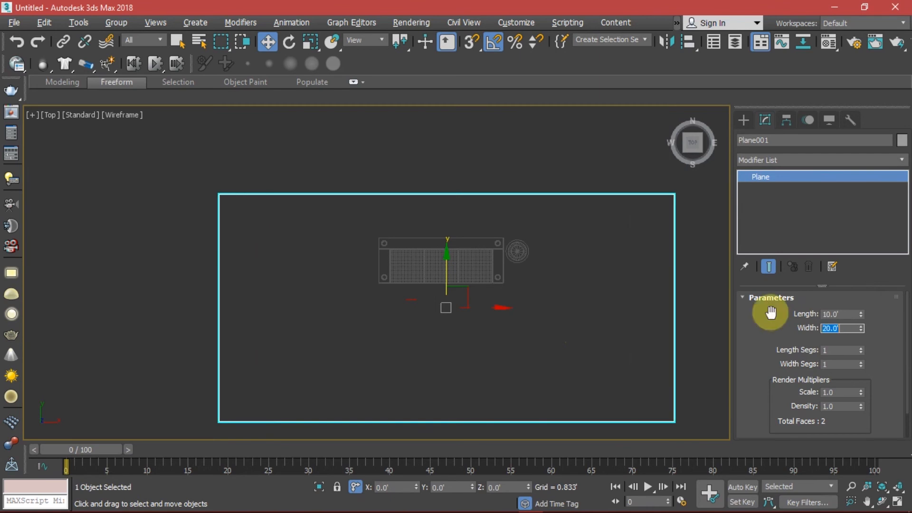
drag(446, 267, 447, 309)
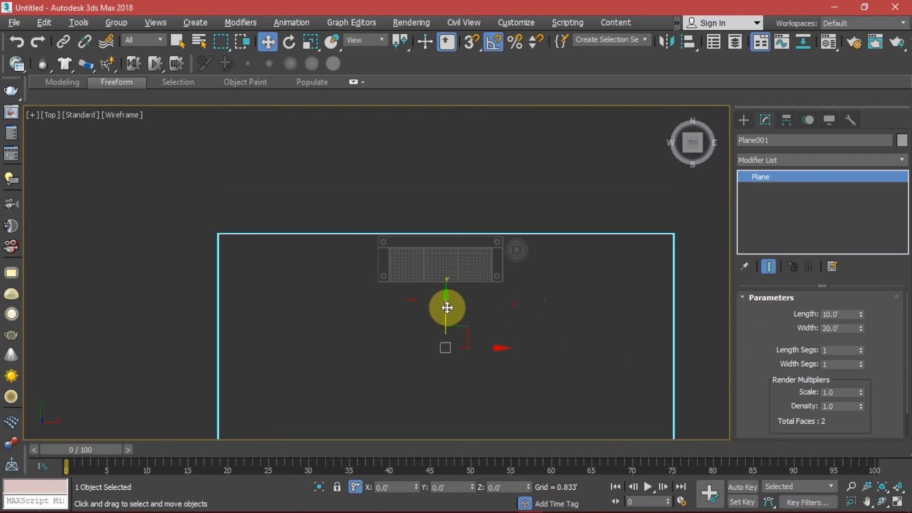
Step: Create a box 20' wide along the floor plane's back edge in the top view, snapping to the plane's endpoints
click(459, 189)
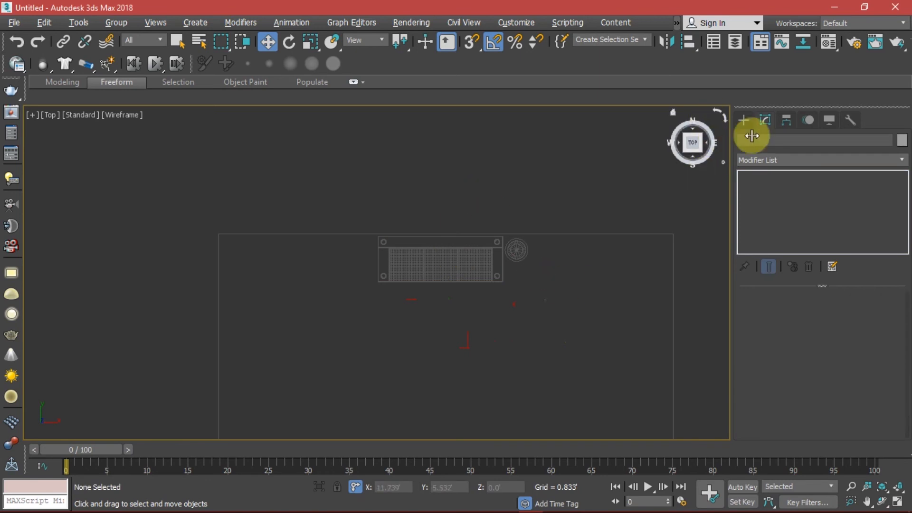
click(750, 122)
click(797, 204)
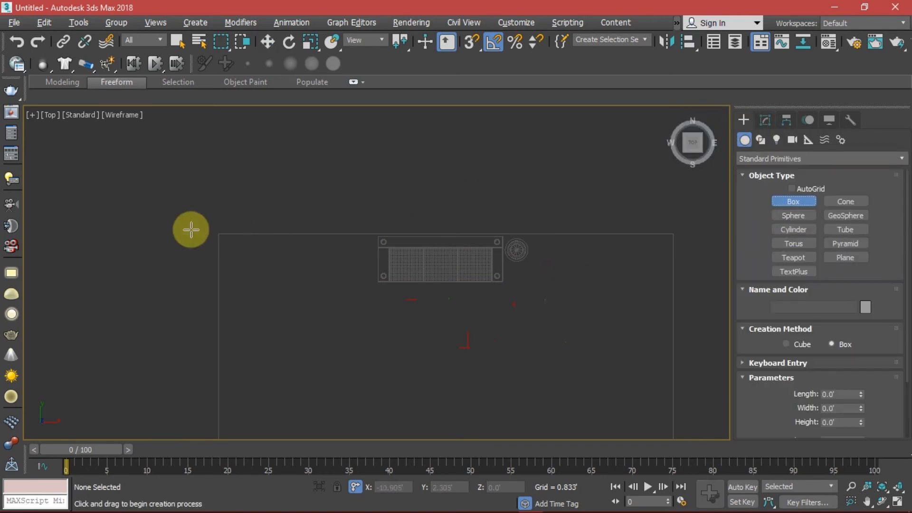
key(s)
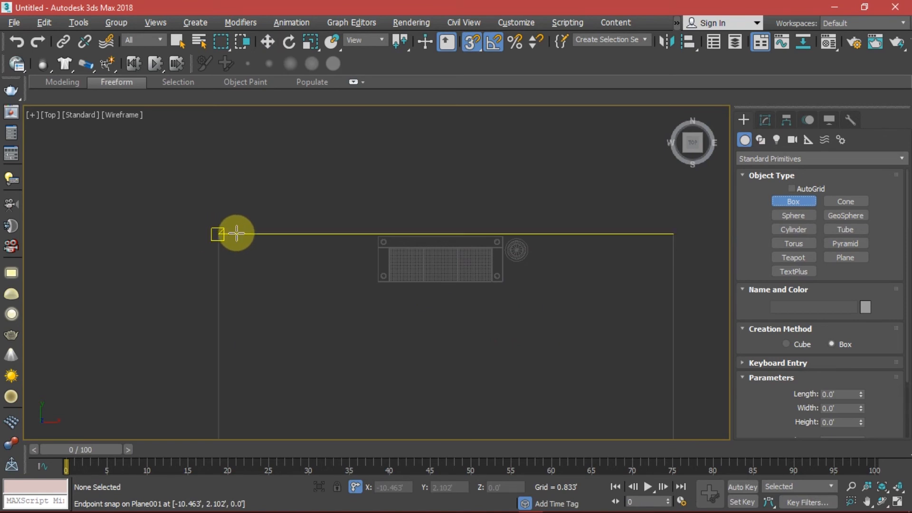
right_click(470, 44)
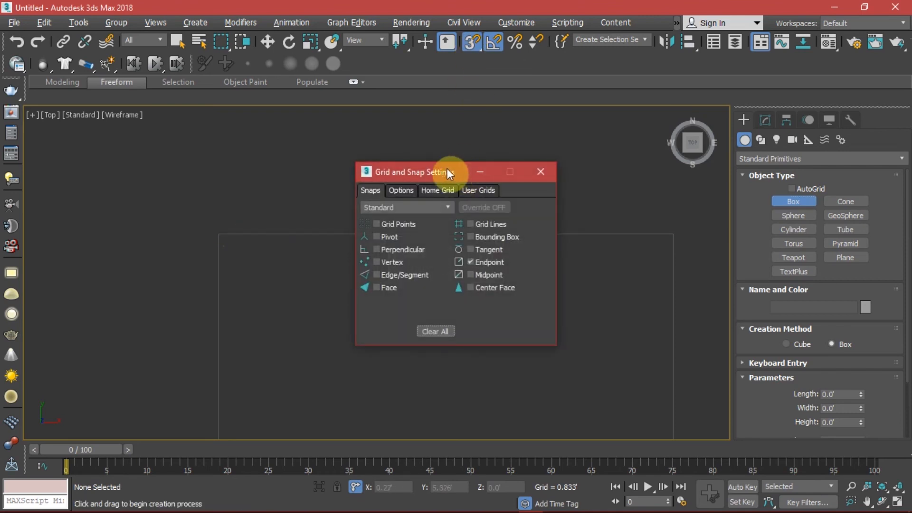
drag(439, 170, 452, 145)
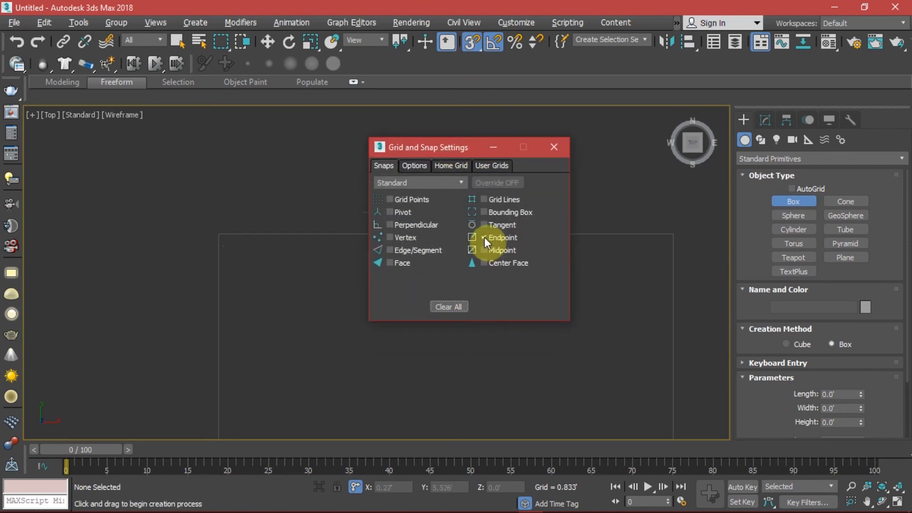
click(555, 147)
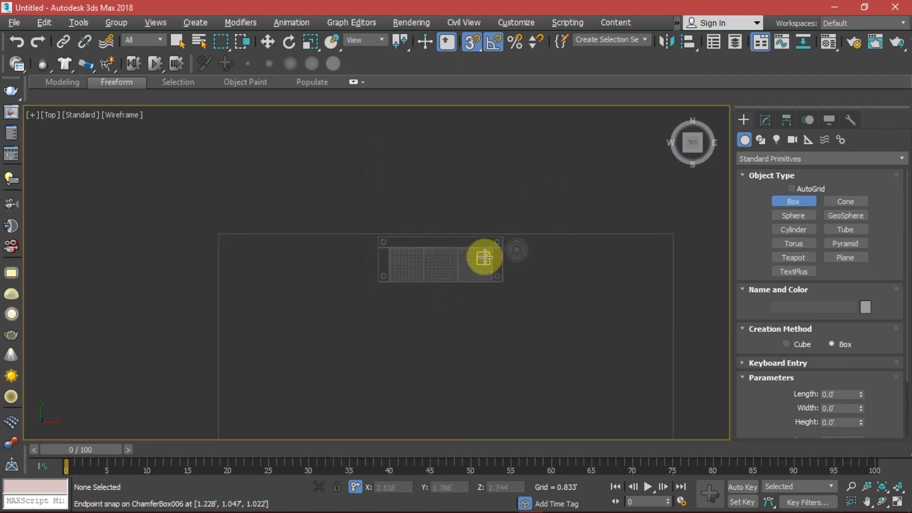
drag(218, 234, 669, 228)
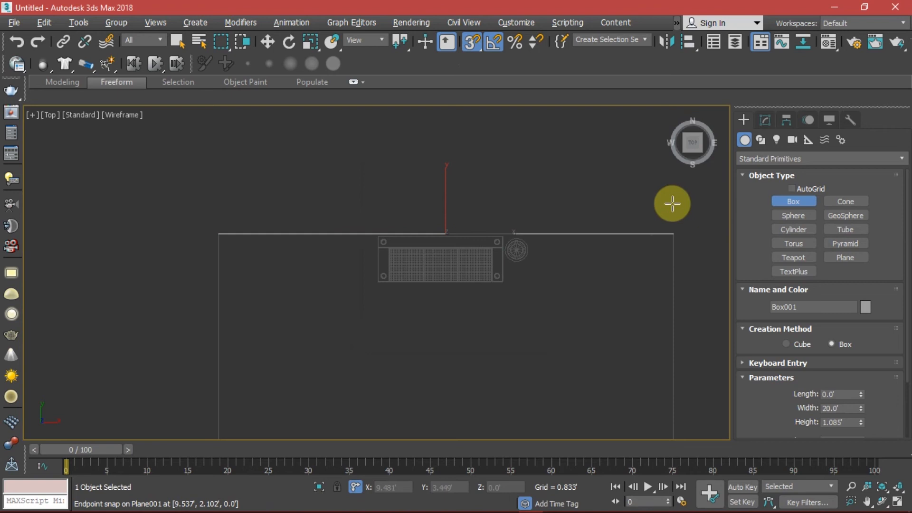
click(672, 234)
key(w)
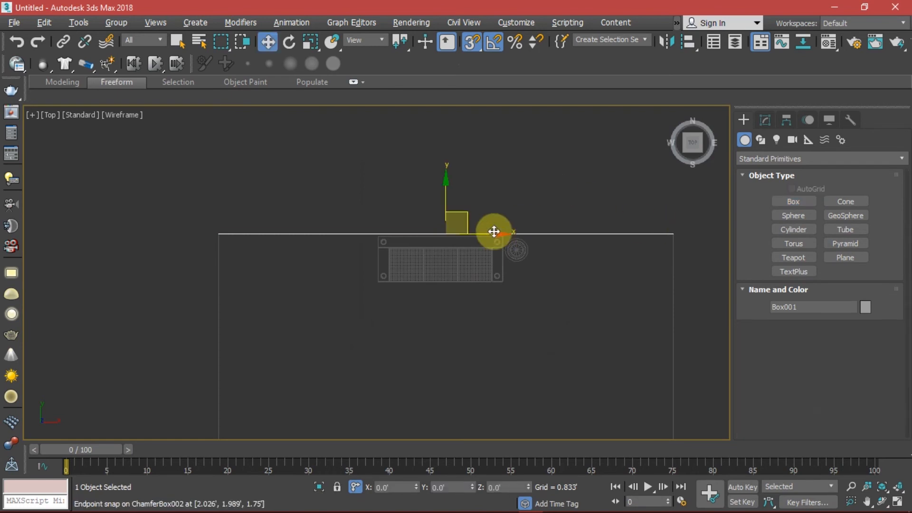
Step: Set the wall box's length to 0.5' and move it along Y until it sits just behind the sofa
middle_drag(495, 241, 492, 242)
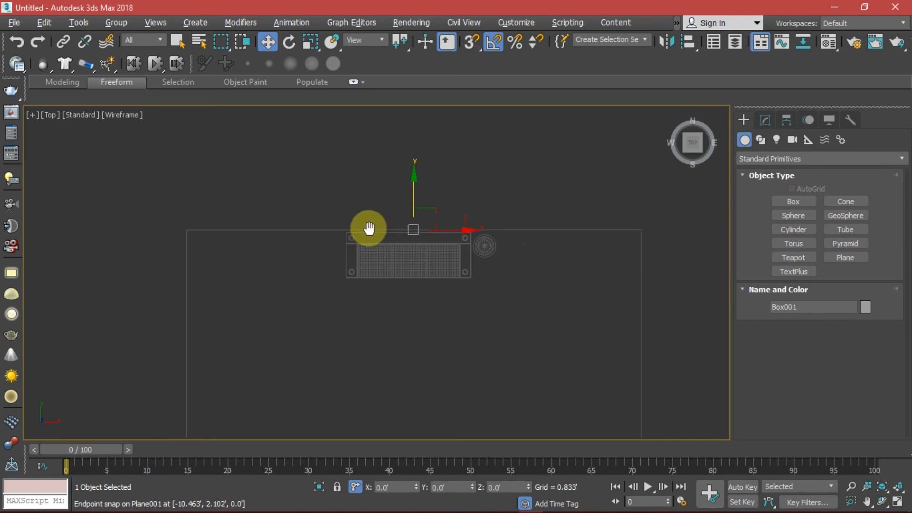
click(767, 121)
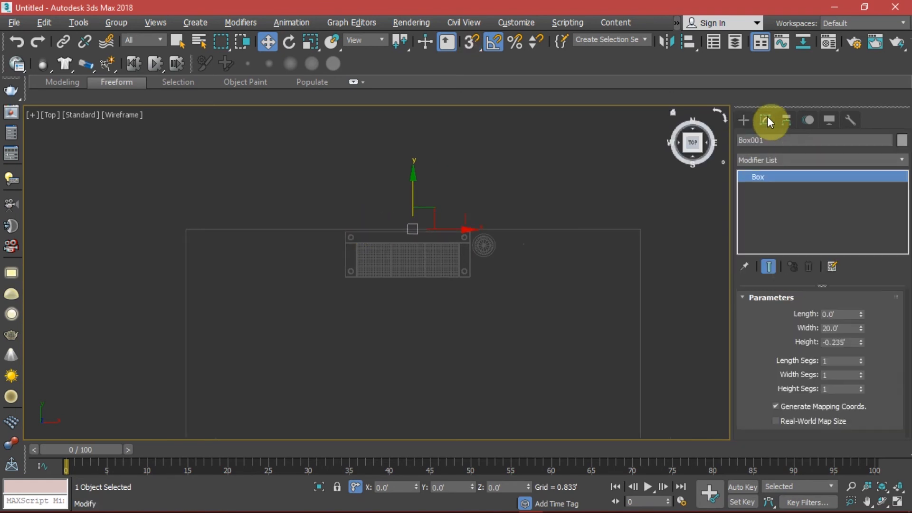
click(841, 314)
text(0.5)
key(Return)
scroll(397, 224, up, 3)
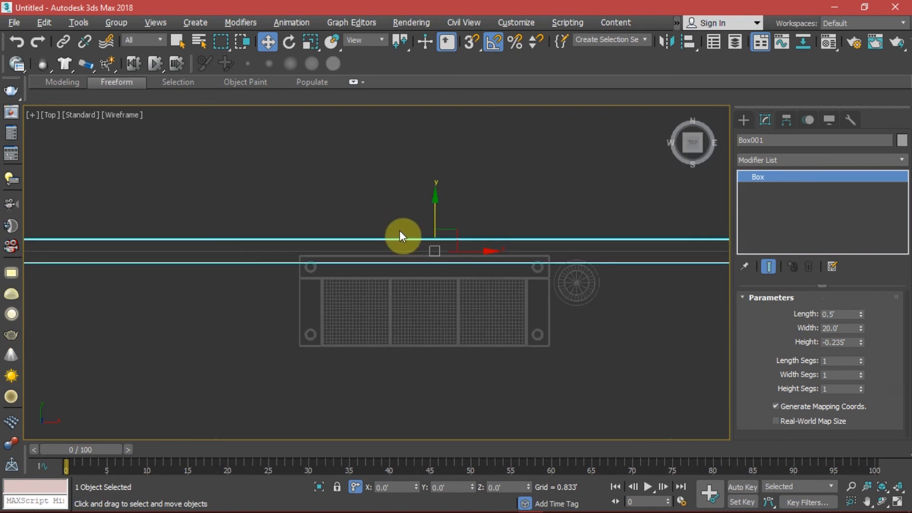
drag(437, 210, 433, 200)
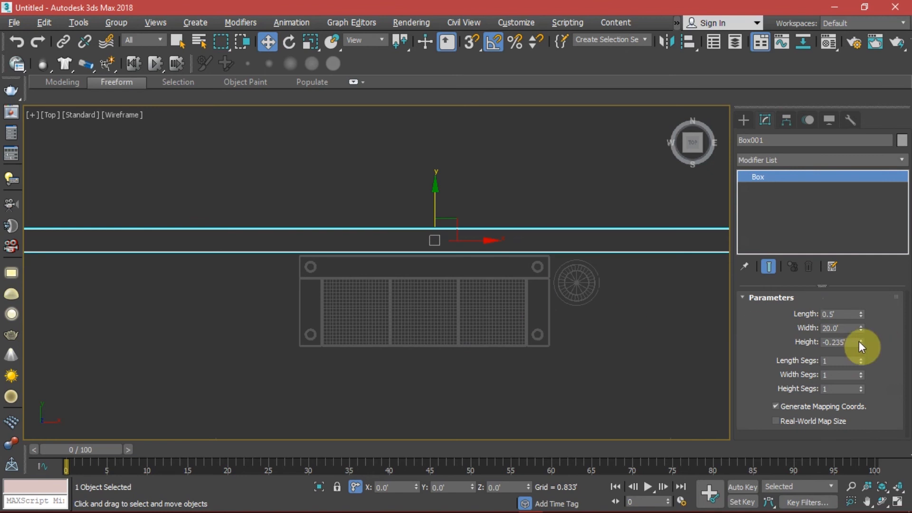
Step: Set the wall box's height to 15' and deselect it
drag(850, 342, 754, 341)
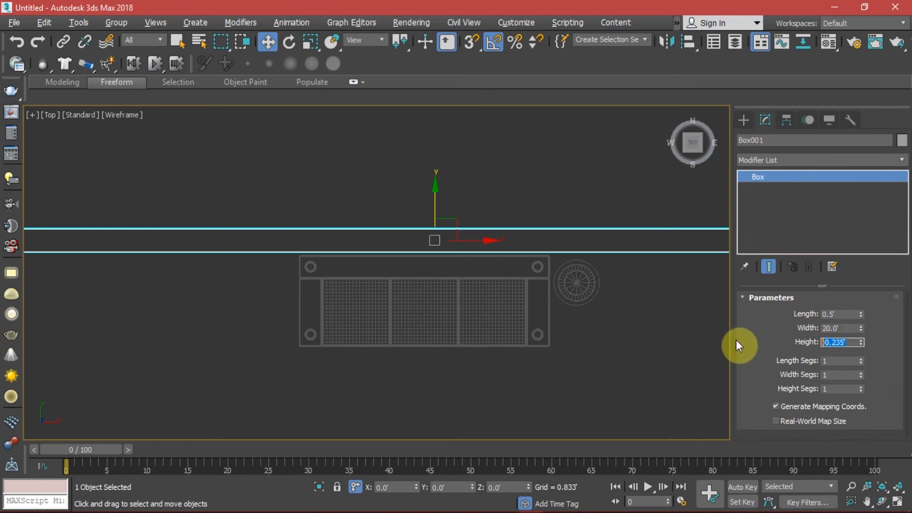
text(15)
key(Return)
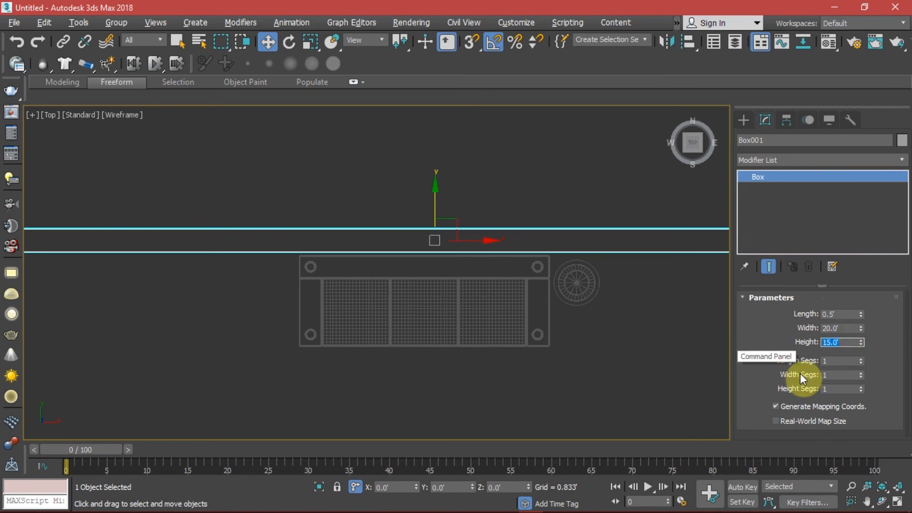
click(697, 371)
Step: Maximize the perspective viewport and orbit it to a slightly raised front view of the sofa, lamp and wall
key(alt+w)
right_click(609, 378)
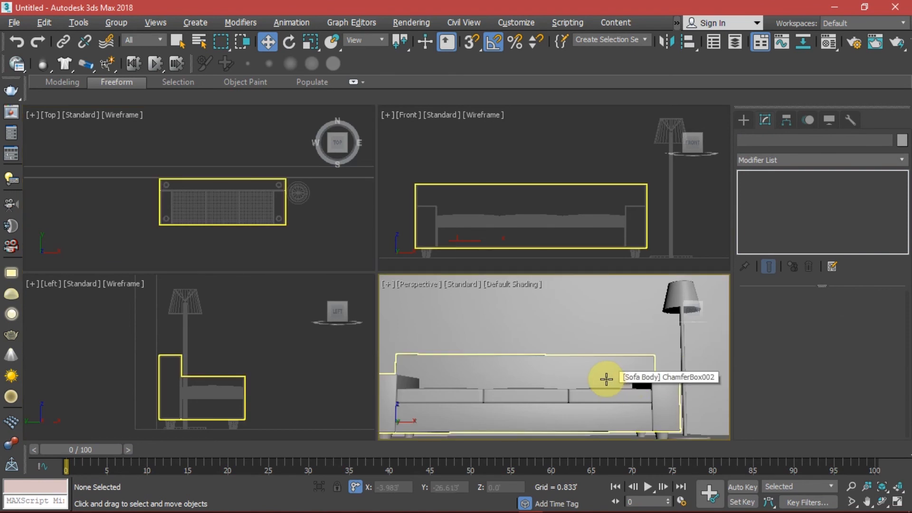
key(alt+w)
scroll(395, 301, down, 2)
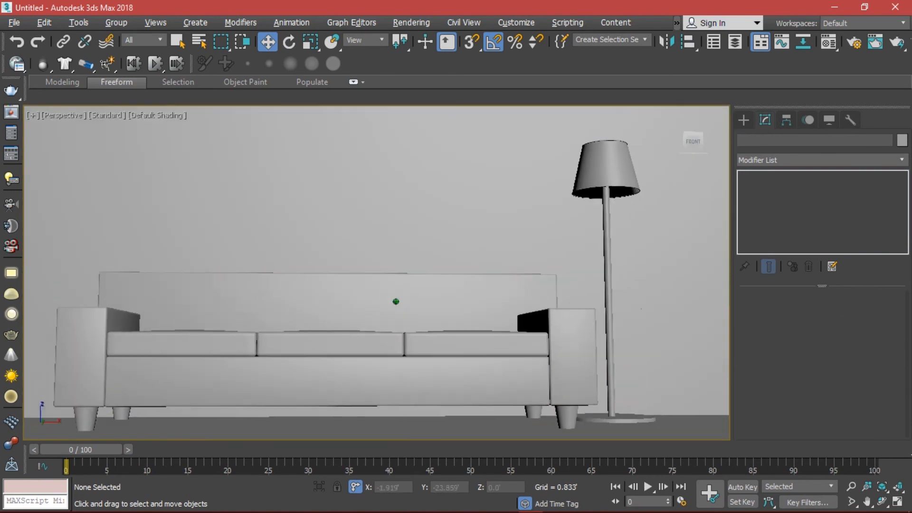
middle_drag(359, 311, 375, 312)
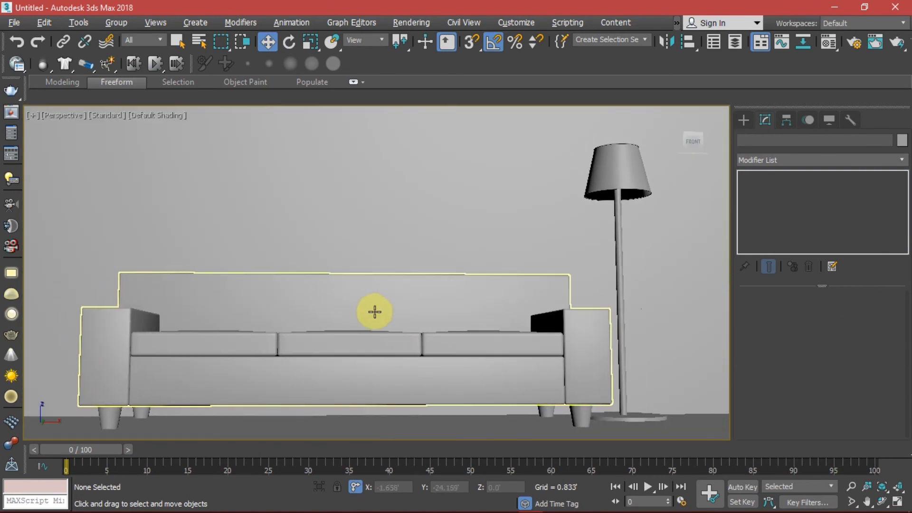
click(408, 327)
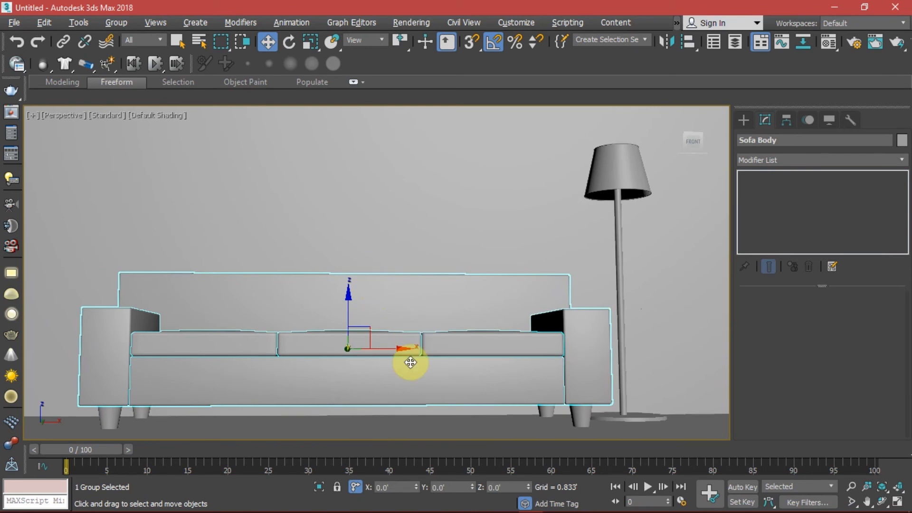
scroll(432, 292, down, 2)
scroll(415, 250, down, 1)
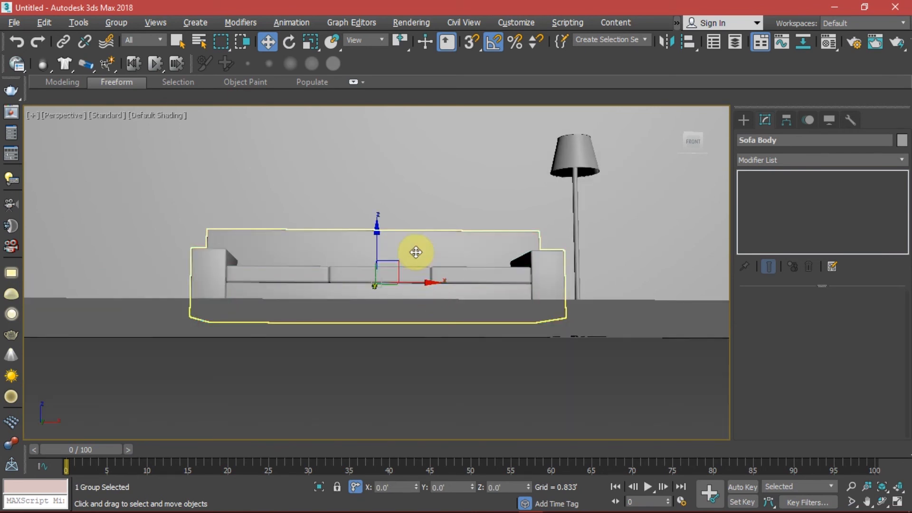
click(415, 251)
key(f)
key(F3)
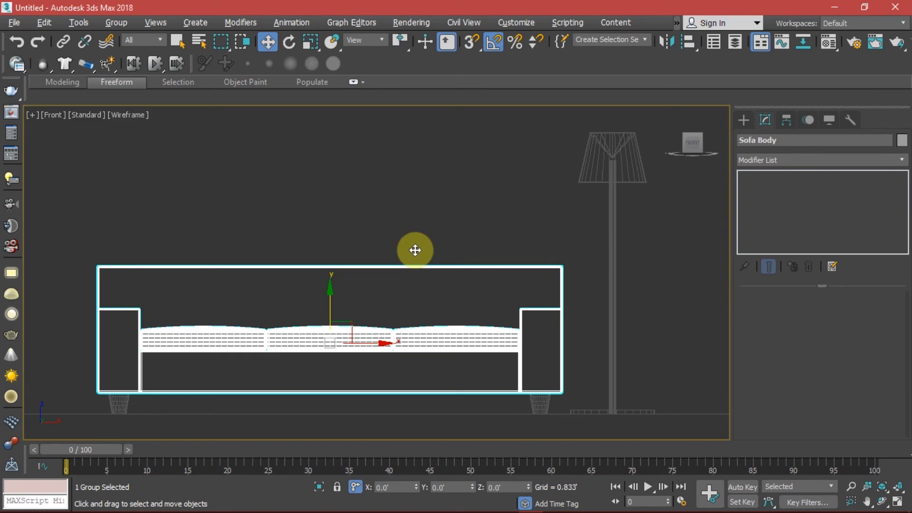
key(p)
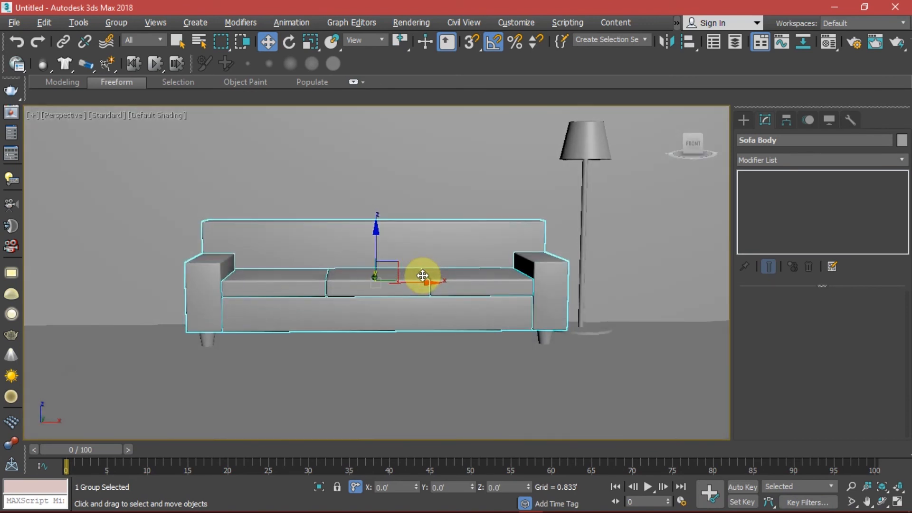
key(ctrl+d)
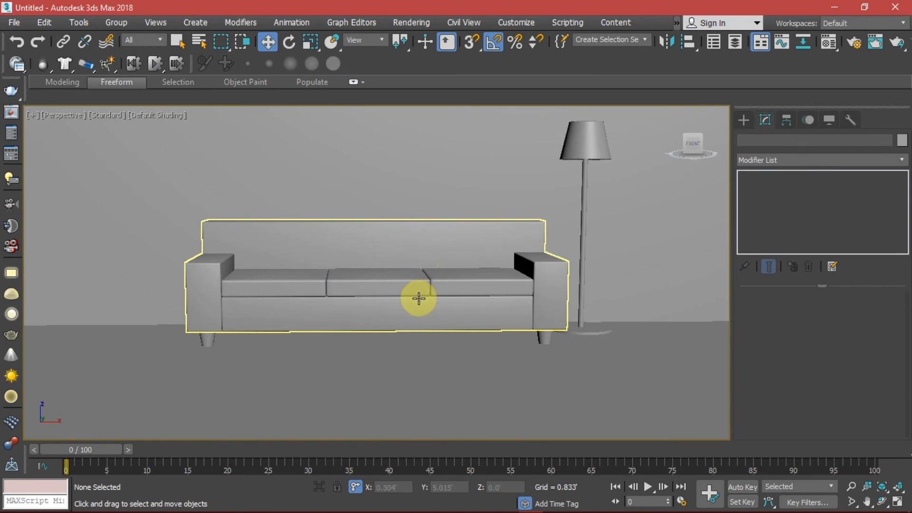
Step: Frame the whole sofa and floor lamp in the perspective view and create a physical camera from that view
click(418, 295)
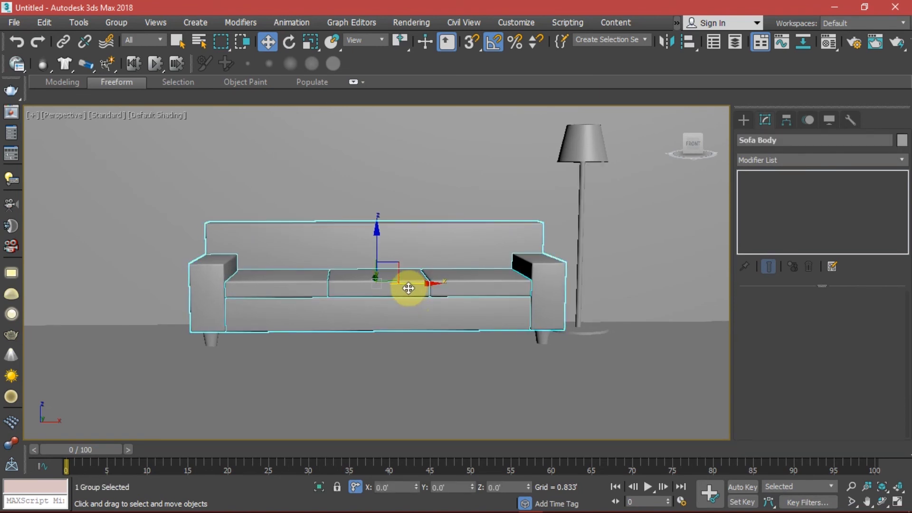
scroll(382, 284, up, 3)
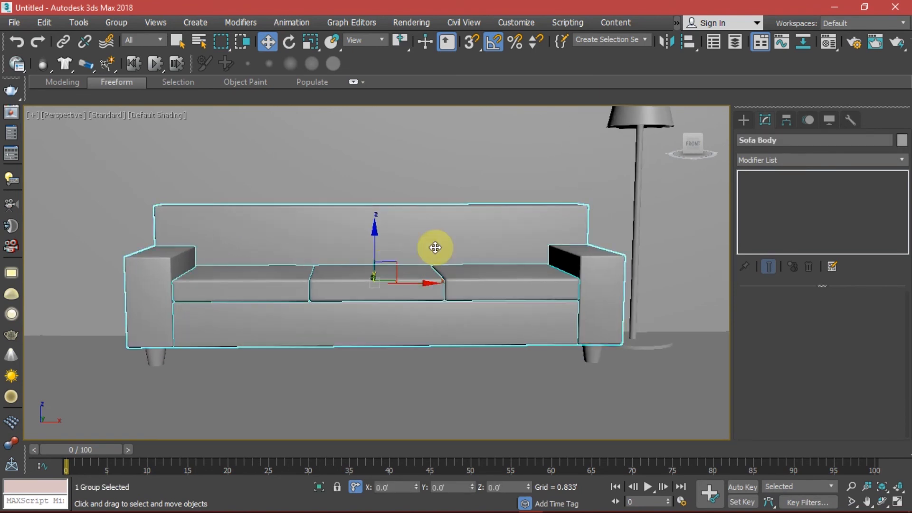
key(f)
key(p)
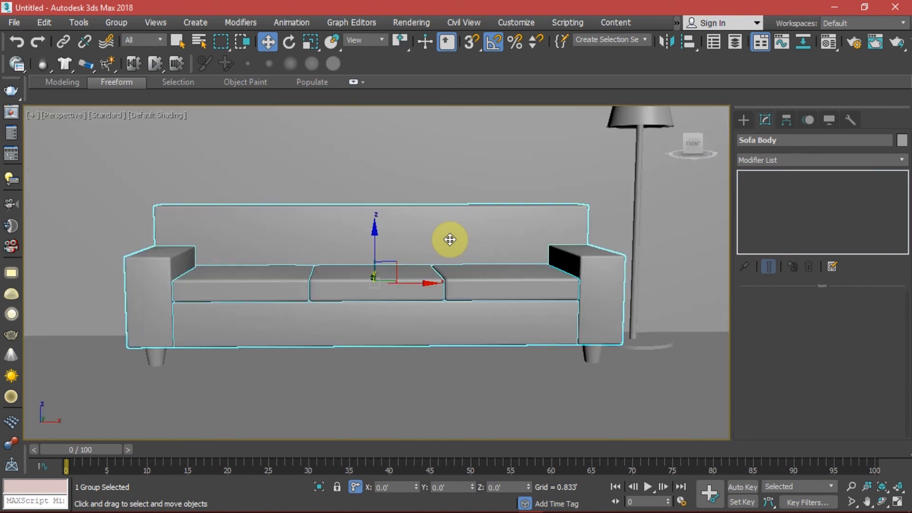
scroll(438, 245, down, 3)
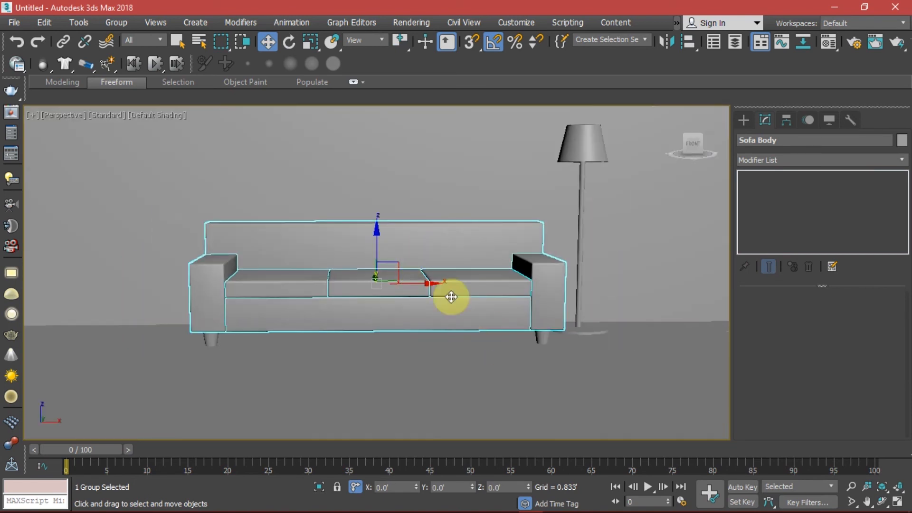
scroll(404, 270, up, 2)
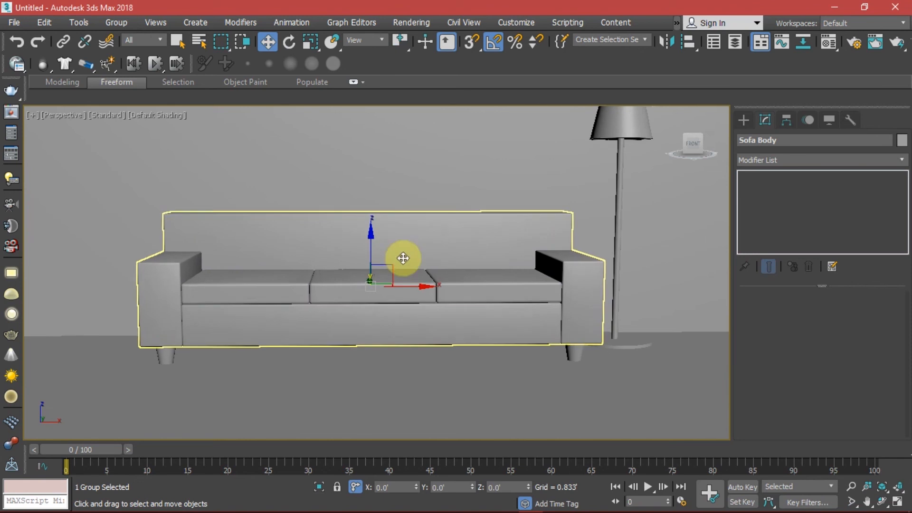
click(444, 264)
scroll(443, 265, up, 2)
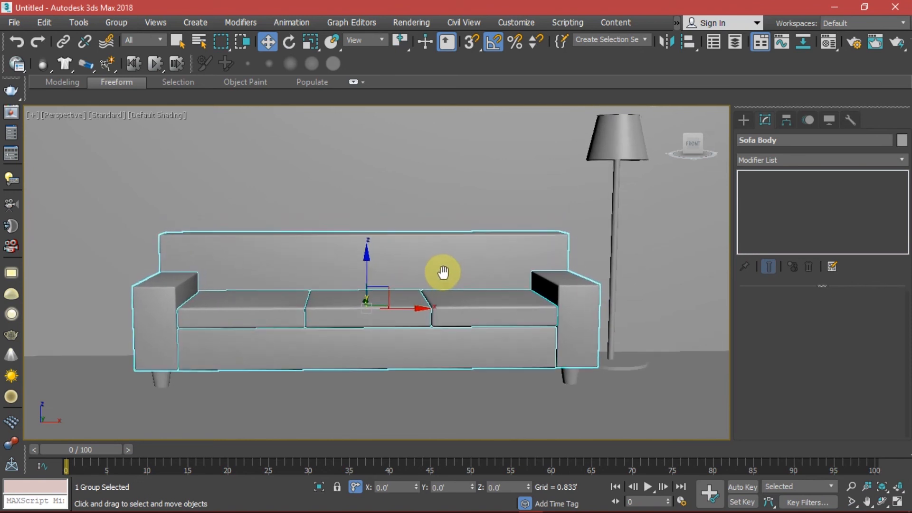
click(582, 419)
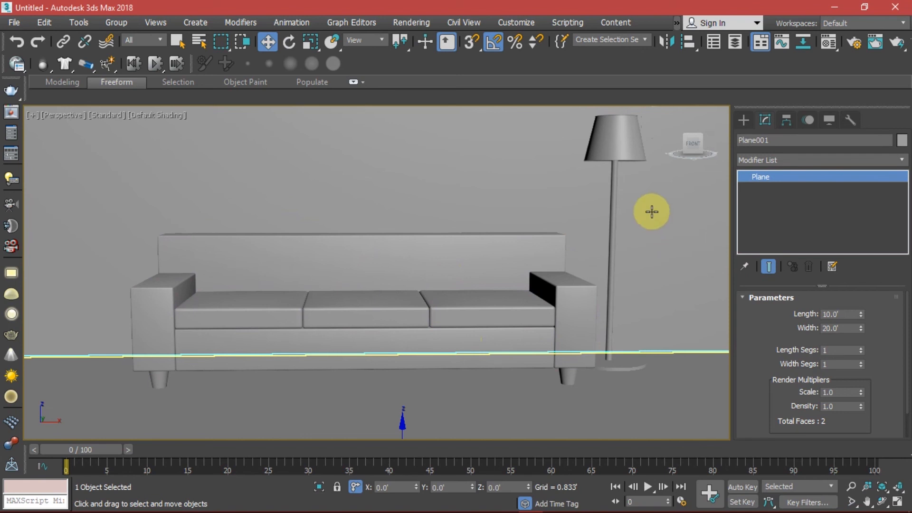
middle_drag(563, 279, 558, 283)
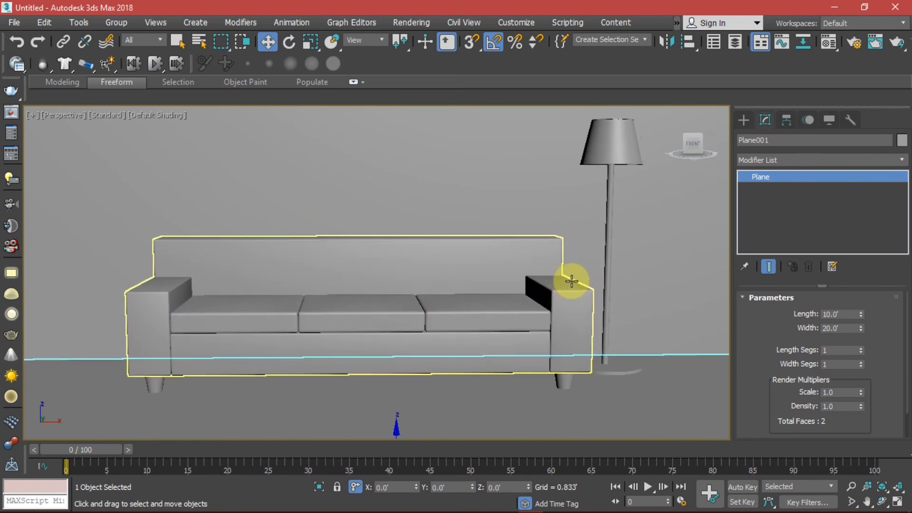
key(ctrl+c)
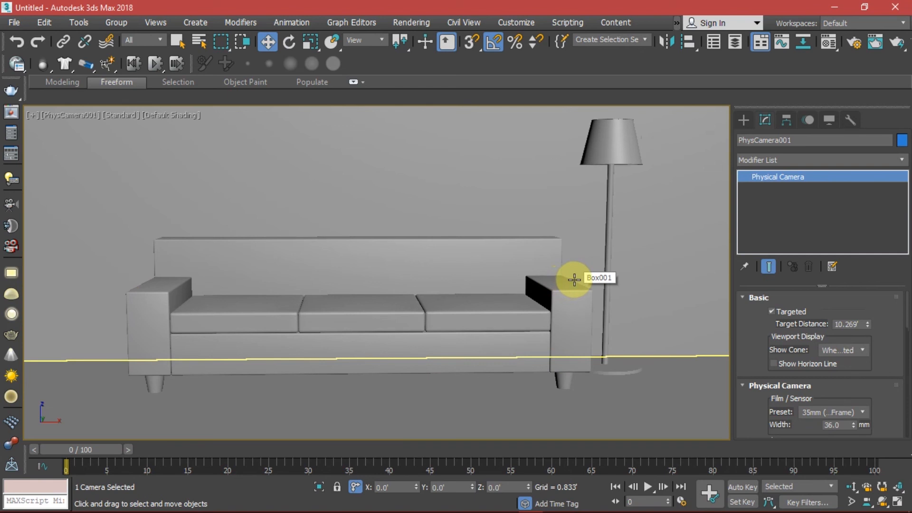
Step: Maximize the top view and move the physical camera slightly along positive X
key(alt+w)
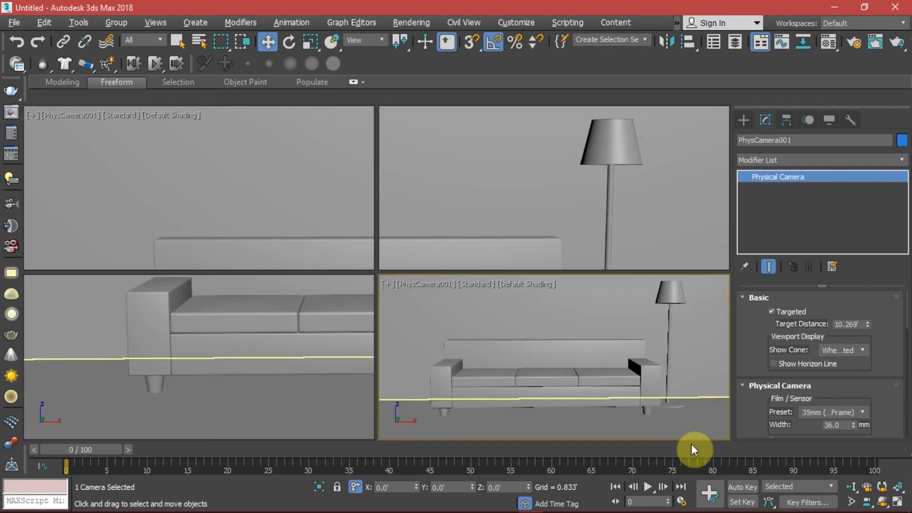
click(309, 239)
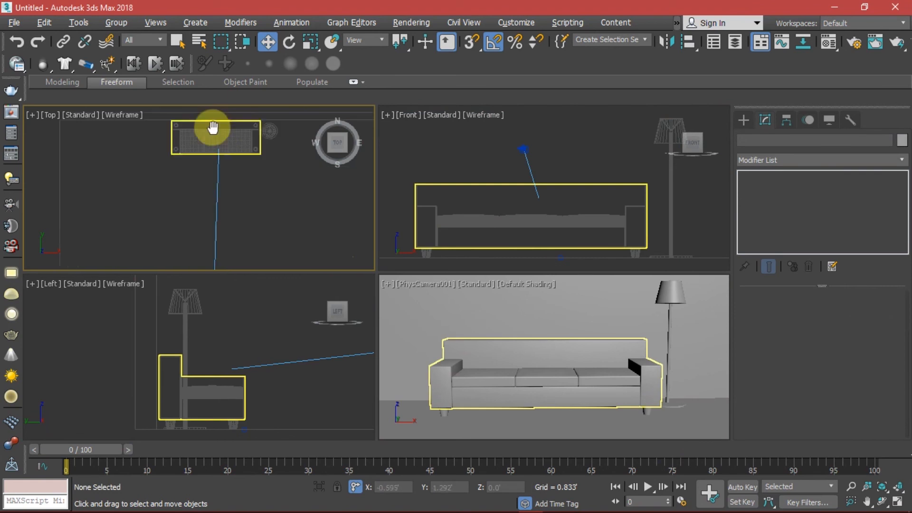
key(alt+w)
scroll(255, 173, down, 5)
scroll(301, 265, up, 2)
click(301, 265)
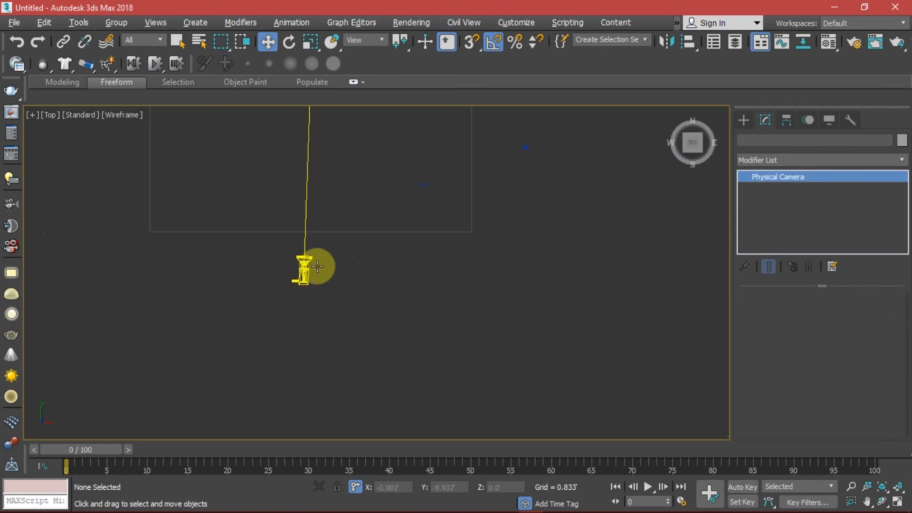
drag(351, 261, 358, 265)
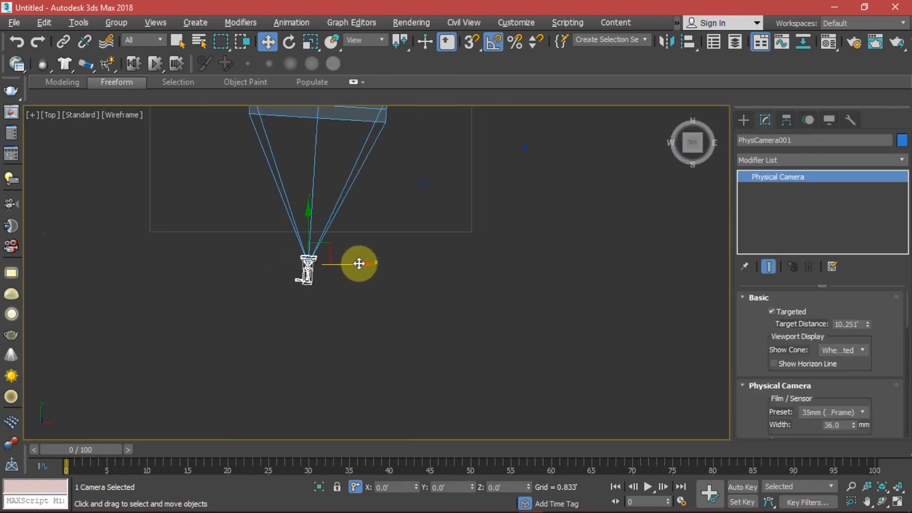
Step: Return to the four-viewport layout and move the physical camera in the top view to centre it on the sofa and bring it closer
middle_drag(358, 172, 357, 235)
key(alt+w)
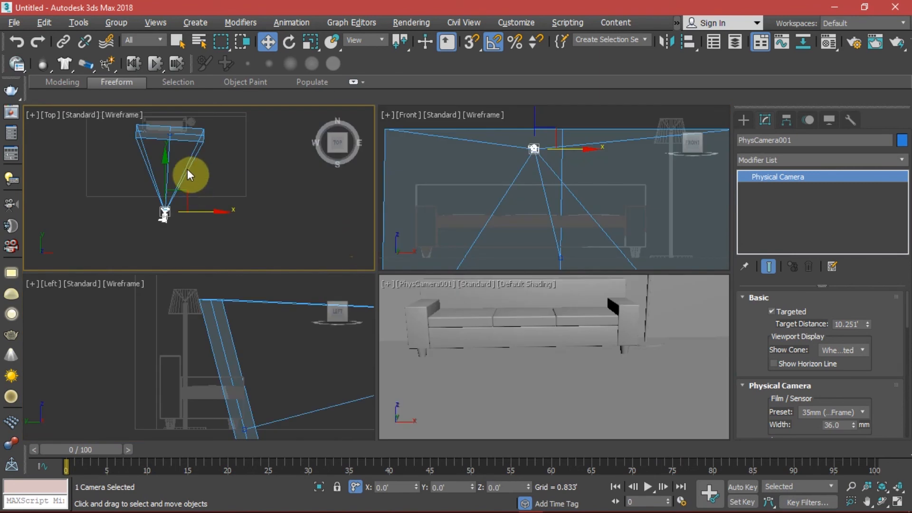
drag(219, 209, 224, 212)
drag(176, 190, 173, 165)
Step: Lower the physical camera in the front view to about the sofa's seat height
right_click(471, 172)
scroll(563, 161, down, 3)
middle_drag(564, 161, 505, 161)
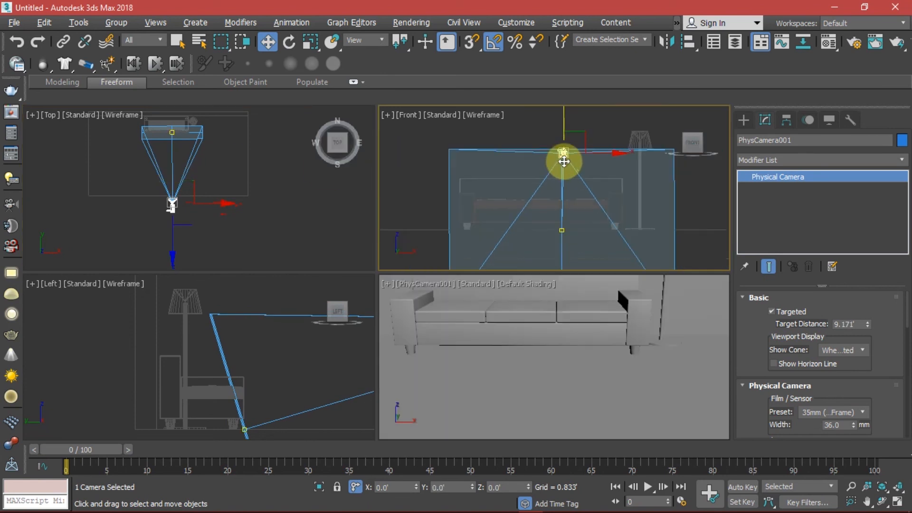
drag(504, 126, 507, 168)
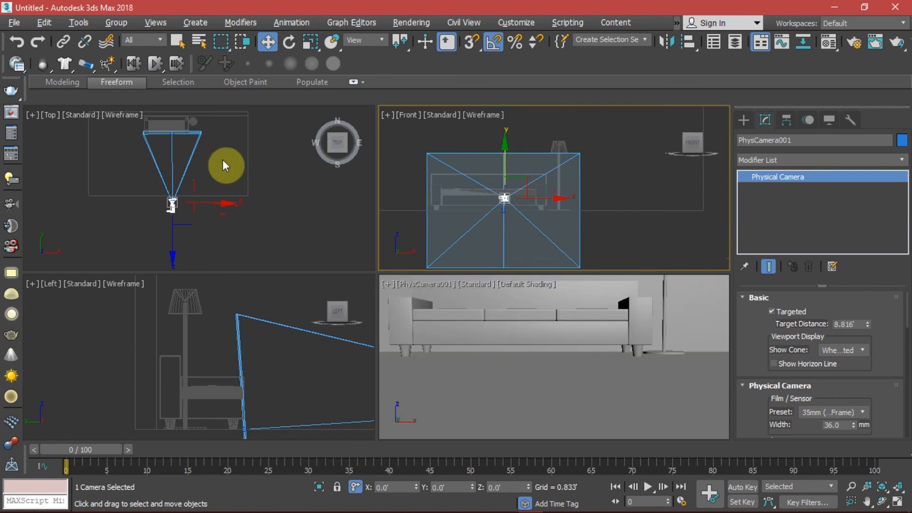
Step: Select the camera's target line at the sofa's front edge and move the target up to backrest height, slightly forward of the sofa
scroll(238, 160, up, 8)
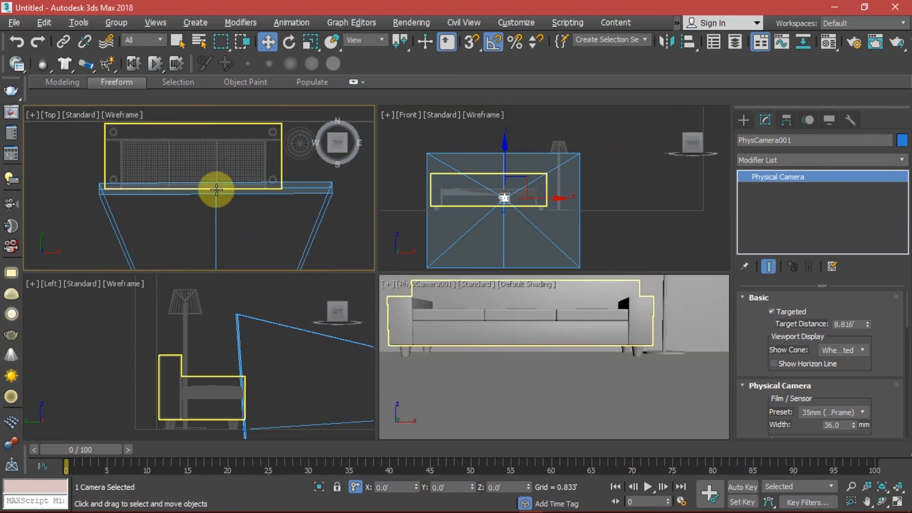
click(217, 189)
scroll(216, 202, up, 5)
click(212, 161)
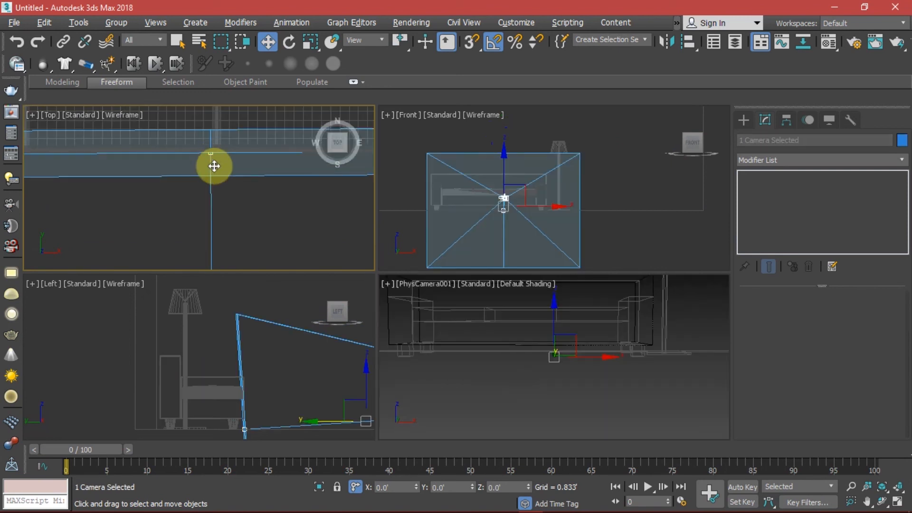
scroll(244, 188, down, 6)
drag(256, 183, 236, 164)
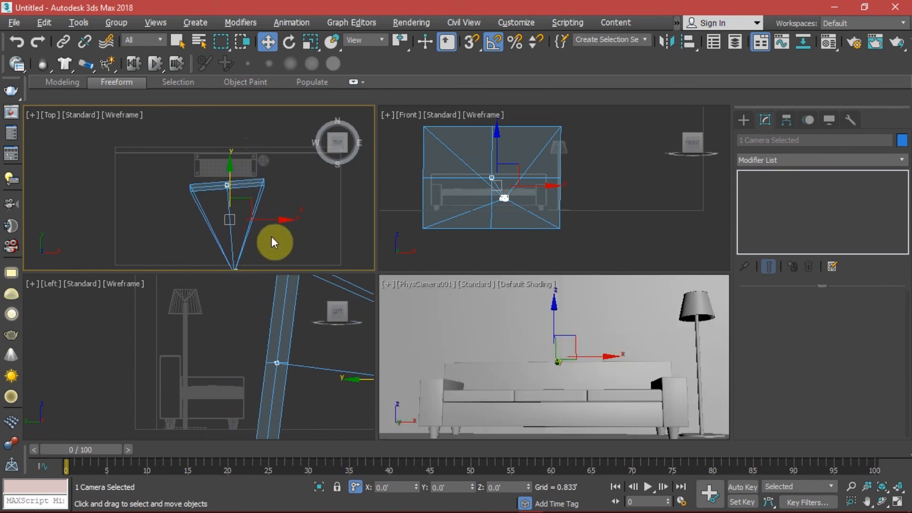
Step: Select only the camera target and lower it slightly in the front view
click(296, 251)
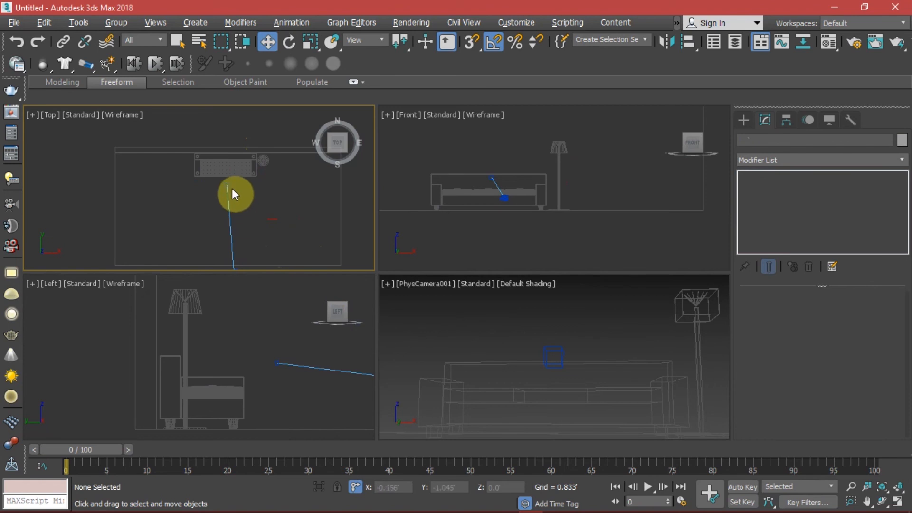
click(227, 185)
click(492, 178)
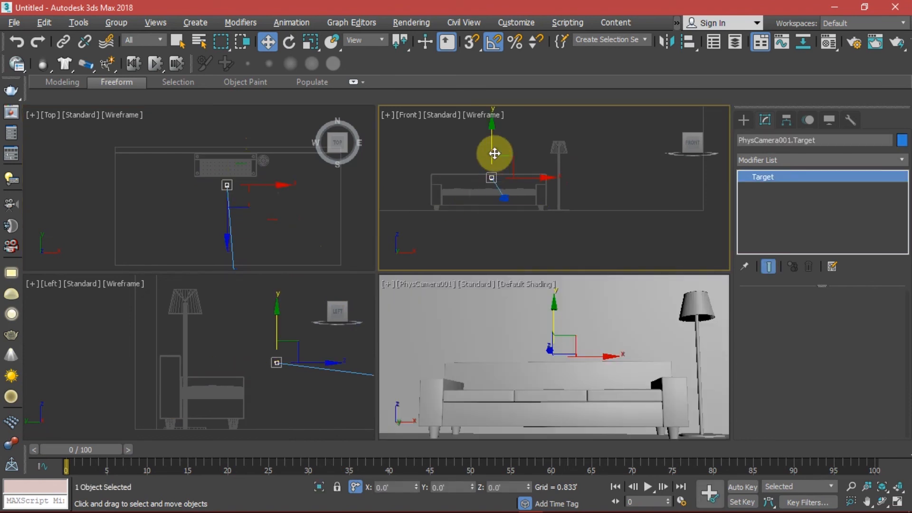
mouse_move(488, 140)
mouse_down()
mouse_move(489, 154)
mouse_move(487, 142)
mouse_up()
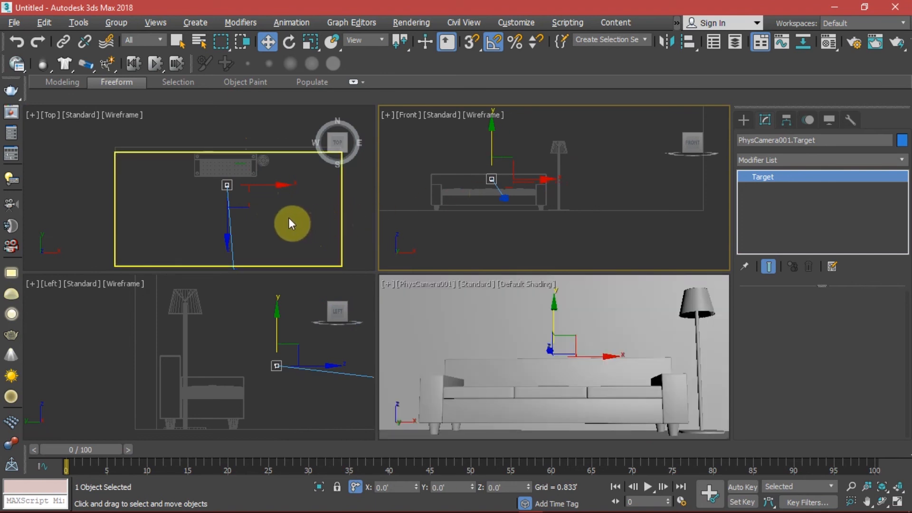
Step: Move the physical camera along negative X in the top view to line up with its target, and maximize the camera view
right_click(290, 220)
scroll(281, 226, down, 2)
middle_drag(282, 226, 248, 189)
click(236, 187)
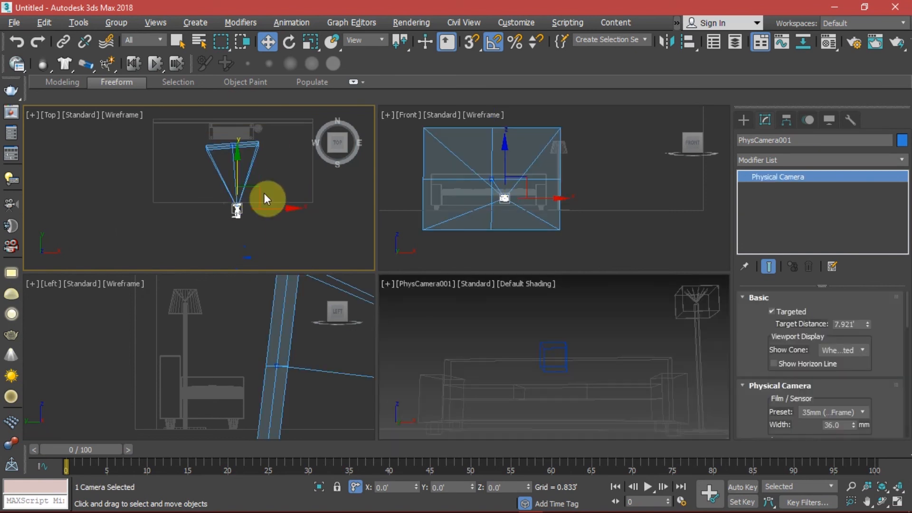
drag(282, 208, 277, 209)
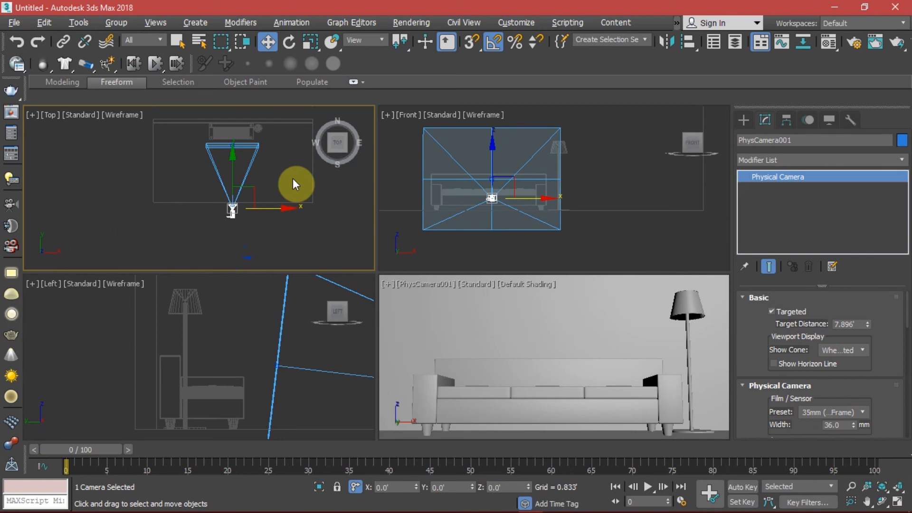
right_click(660, 335)
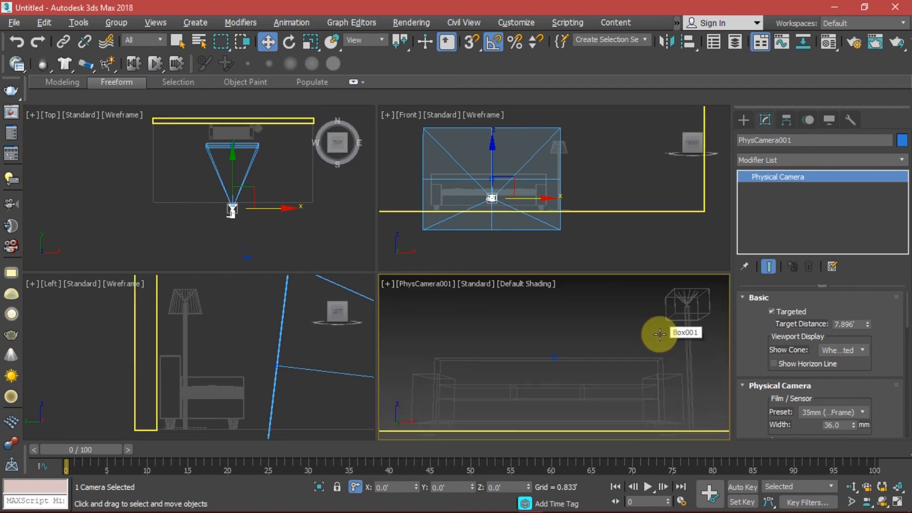
key(alt+w)
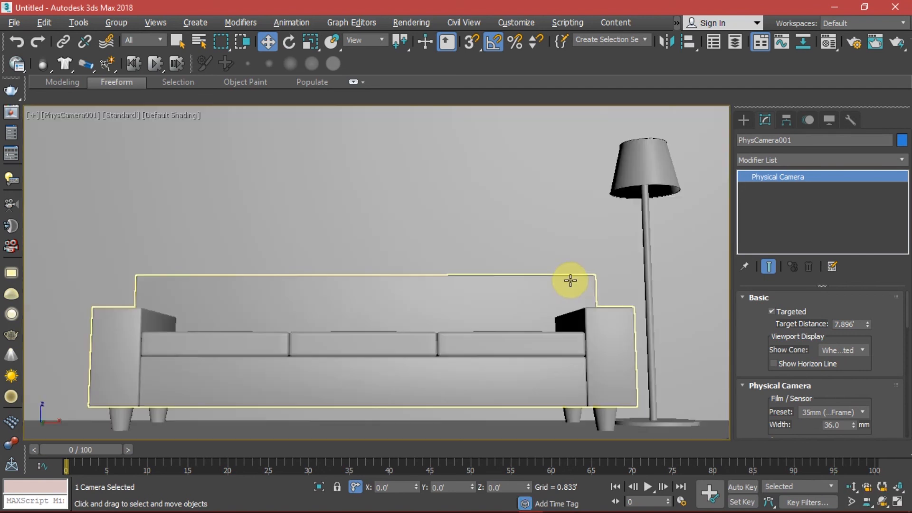